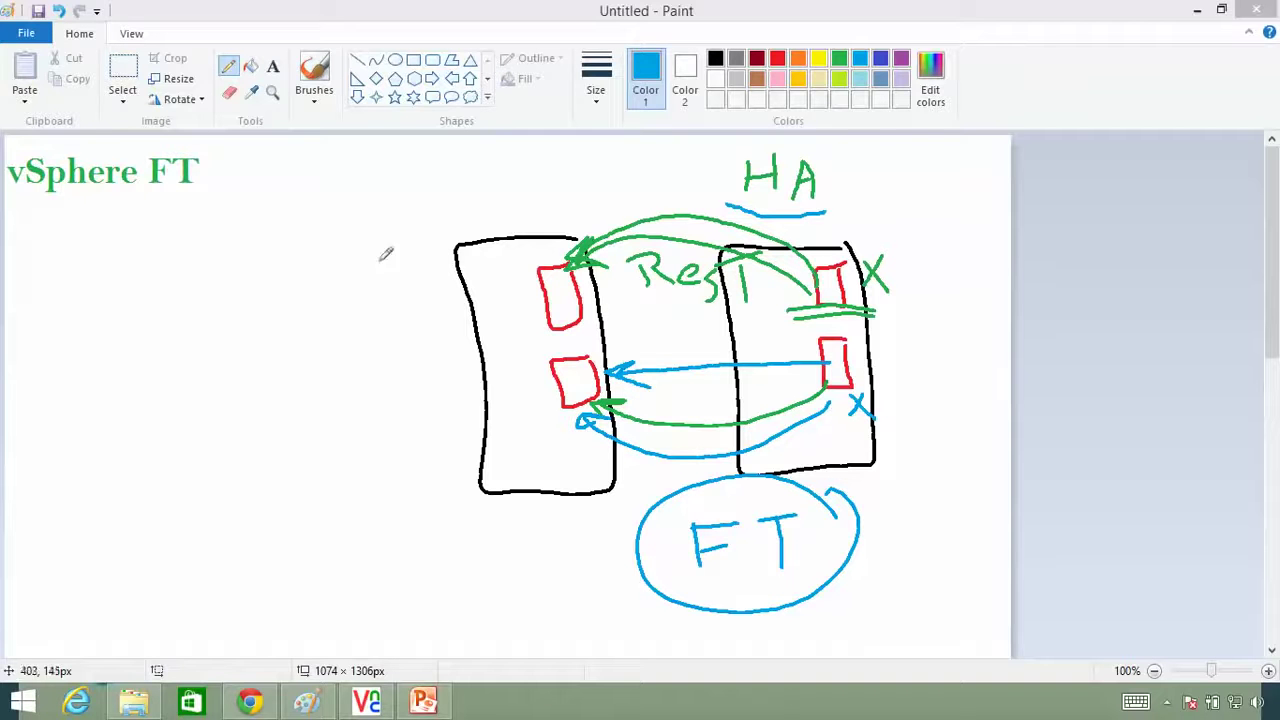
- Circle the HA label above the right host with a blue freehand stroke
left_click(166, 196)
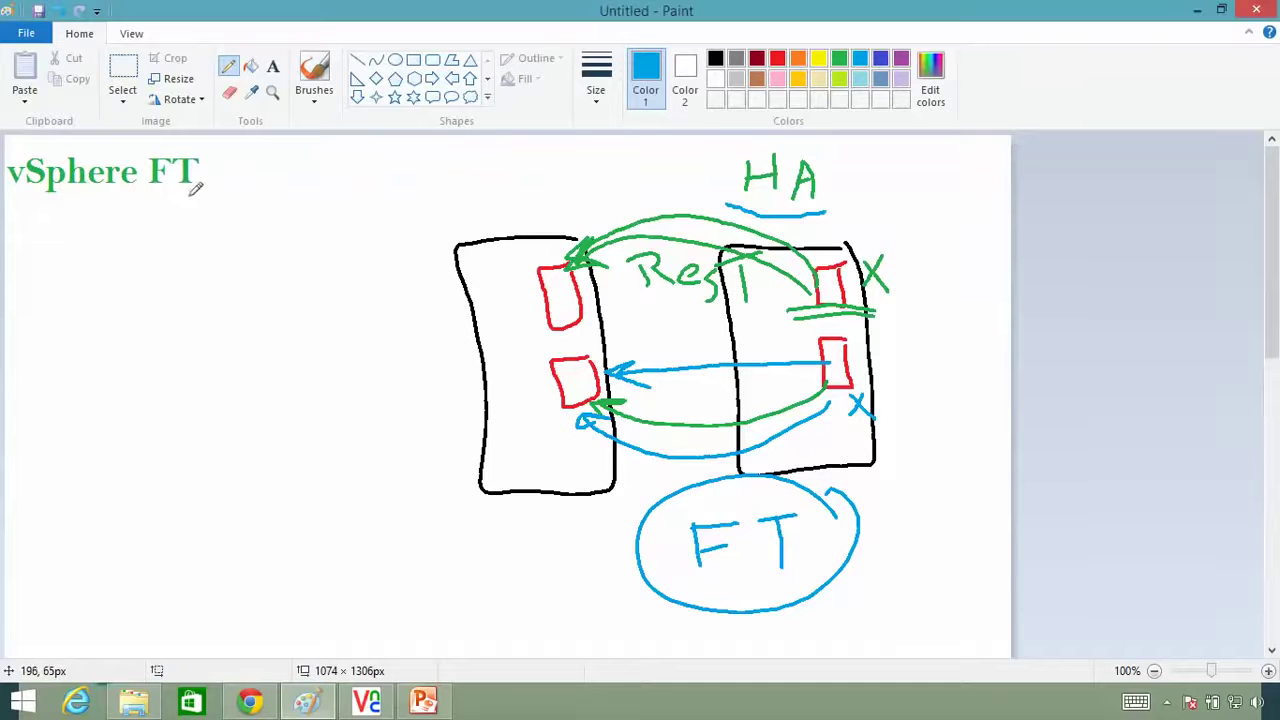
mouse_move(830, 193)
left_mouse_down()
mouse_move(790, 126)
mouse_move(781, 206)
mouse_move(848, 184)
left_mouse_up()
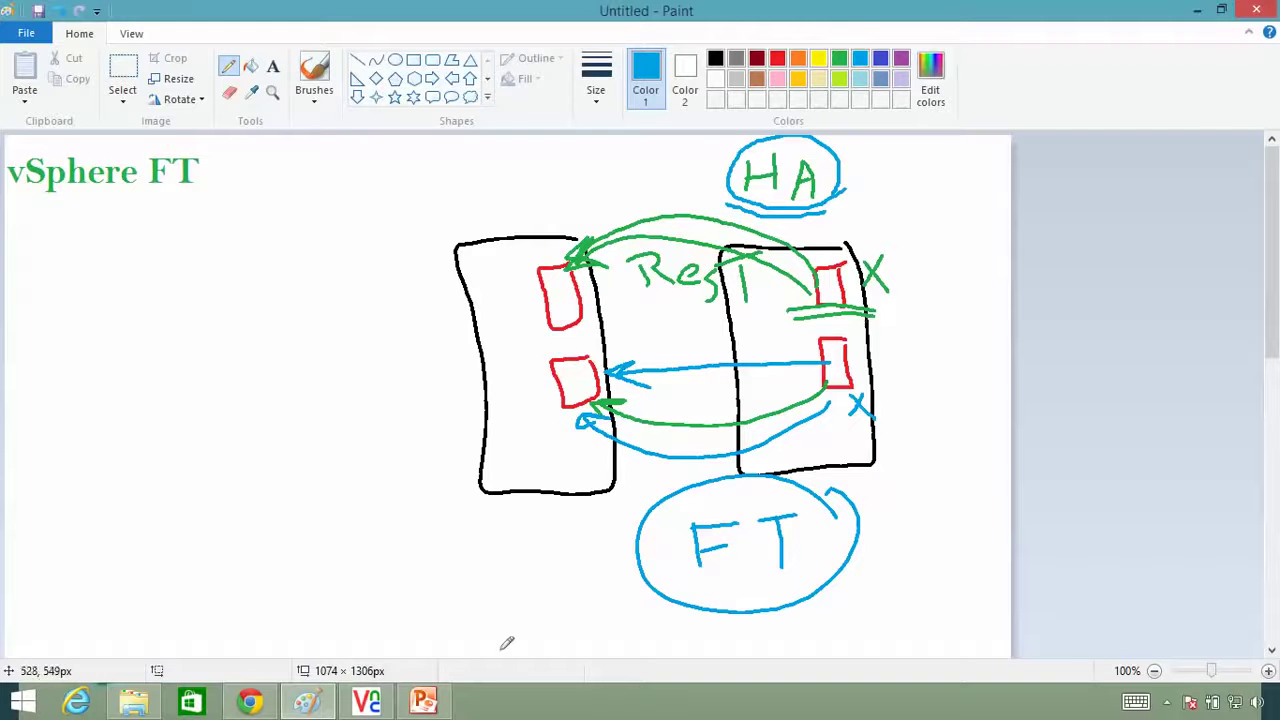
- View the Cluster1 summary in vSphere Client and the "vSphere FT in Action" slide in PowerPoint, returning to the Paint drawing
mouse_move(362, 706)
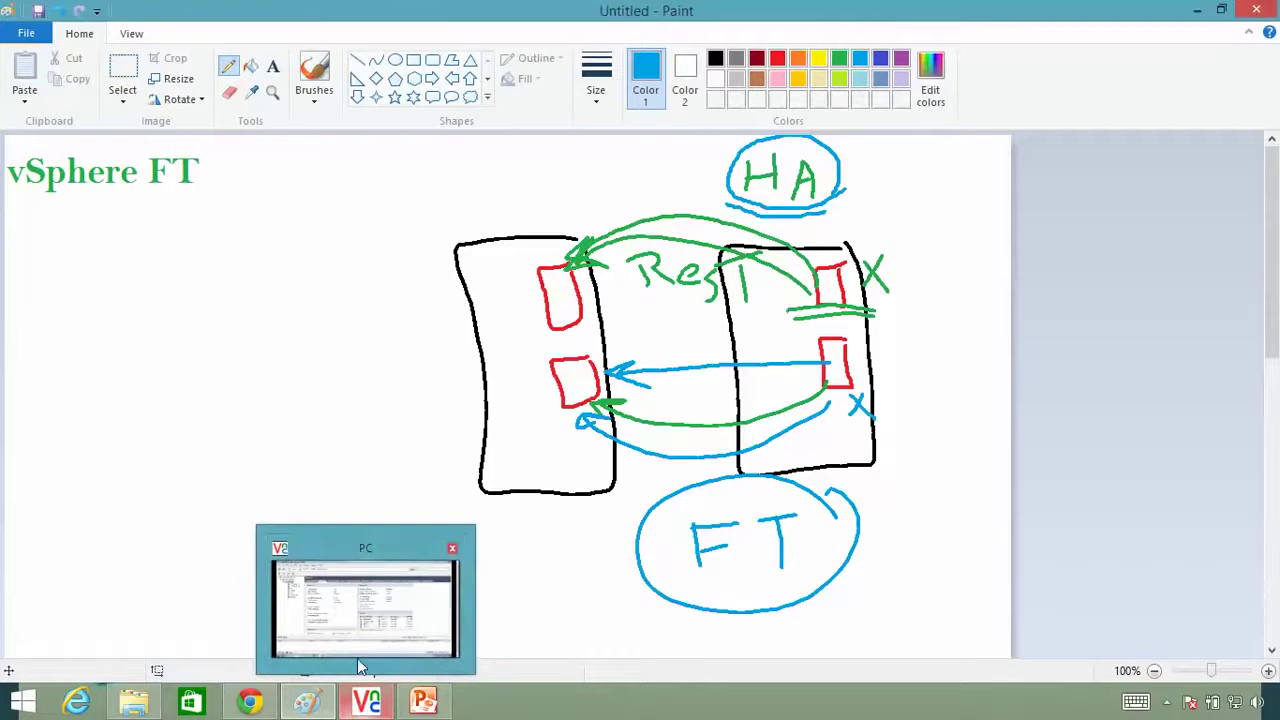
left_click(357, 655)
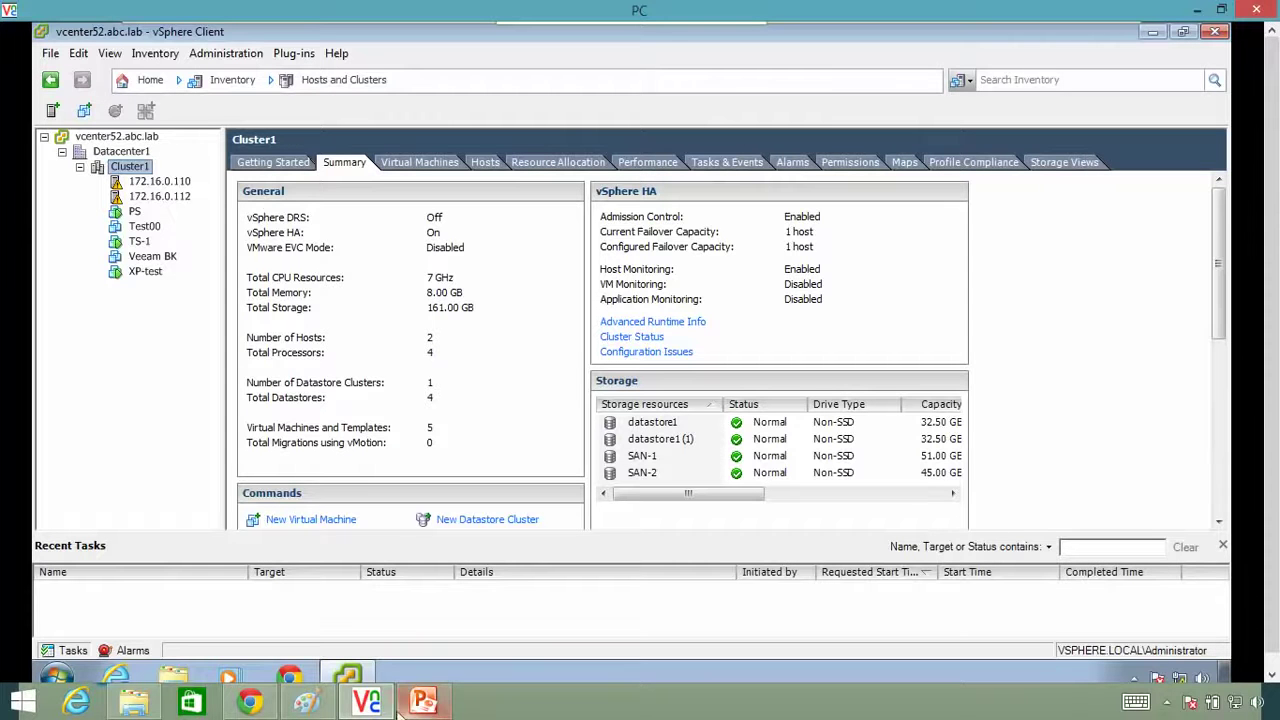
left_click(423, 701)
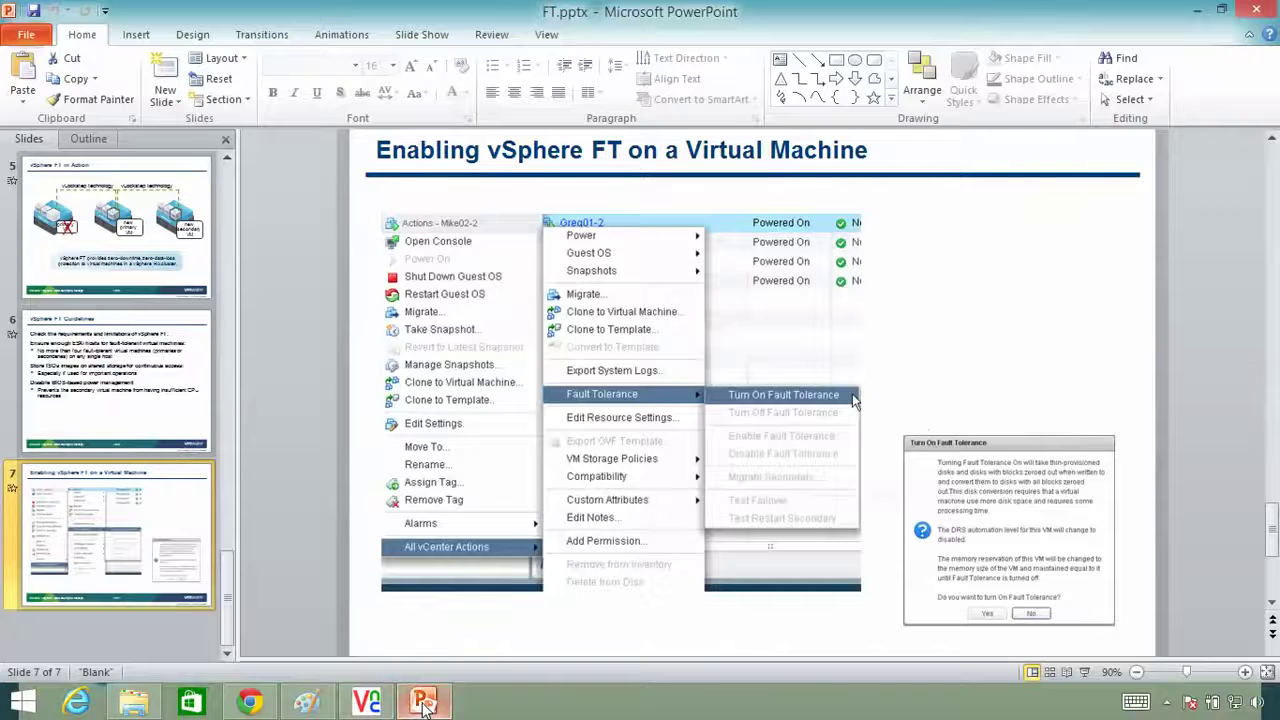
left_click(125, 236)
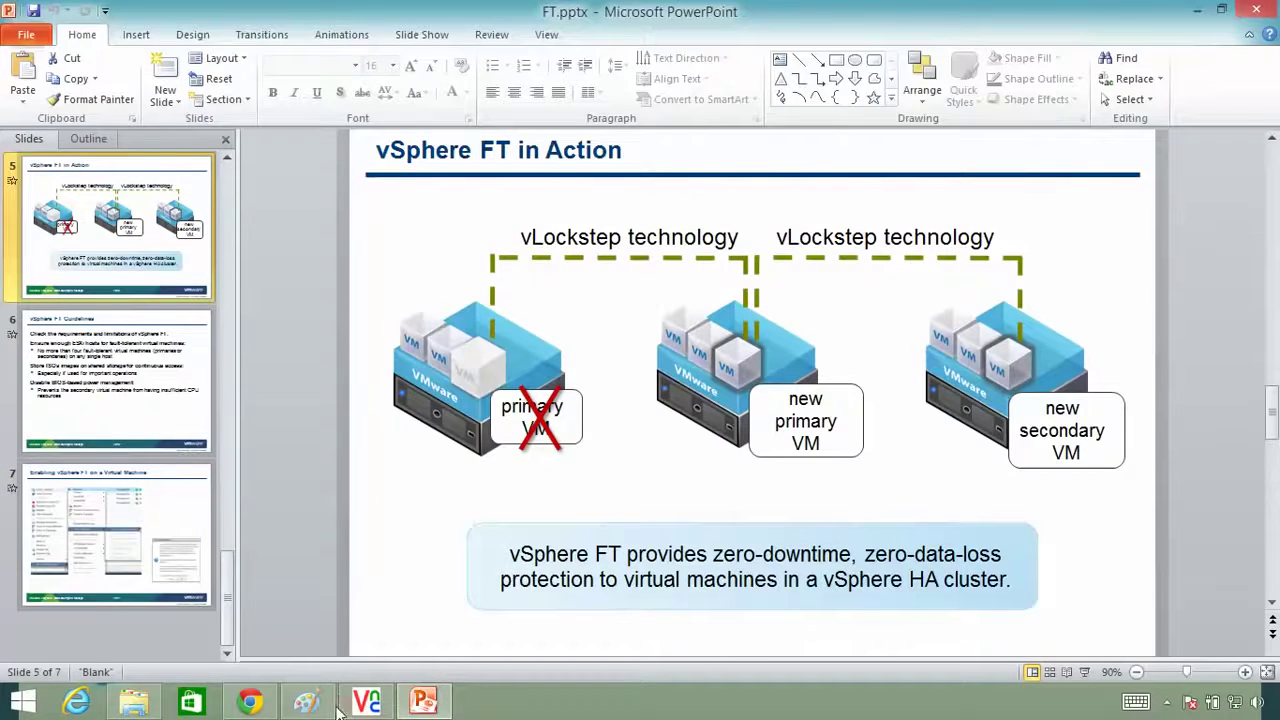
left_click(364, 703)
left_click(306, 701)
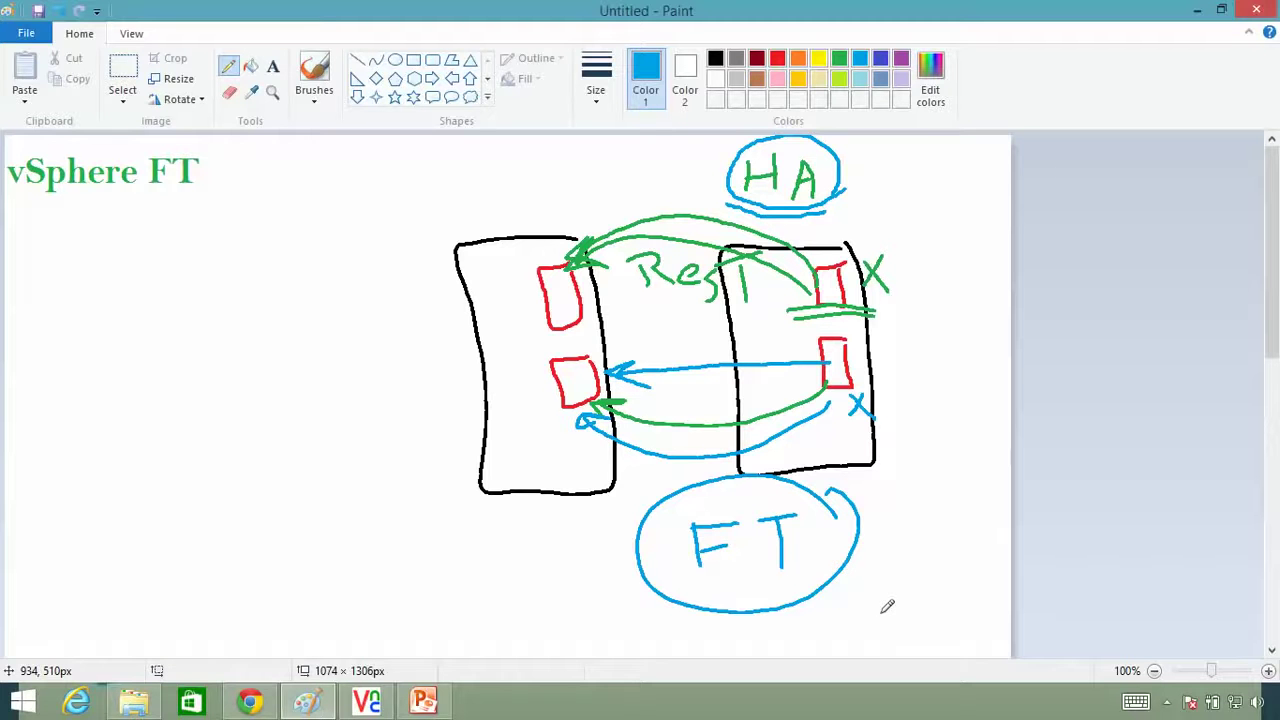
mouse_move(593, 546)
left_mouse_down()
mouse_move(560, 610)
mouse_move(600, 591)
mouse_move(597, 541)
mouse_move(529, 601)
mouse_move(591, 547)
left_mouse_up()
left_click(901, 58)
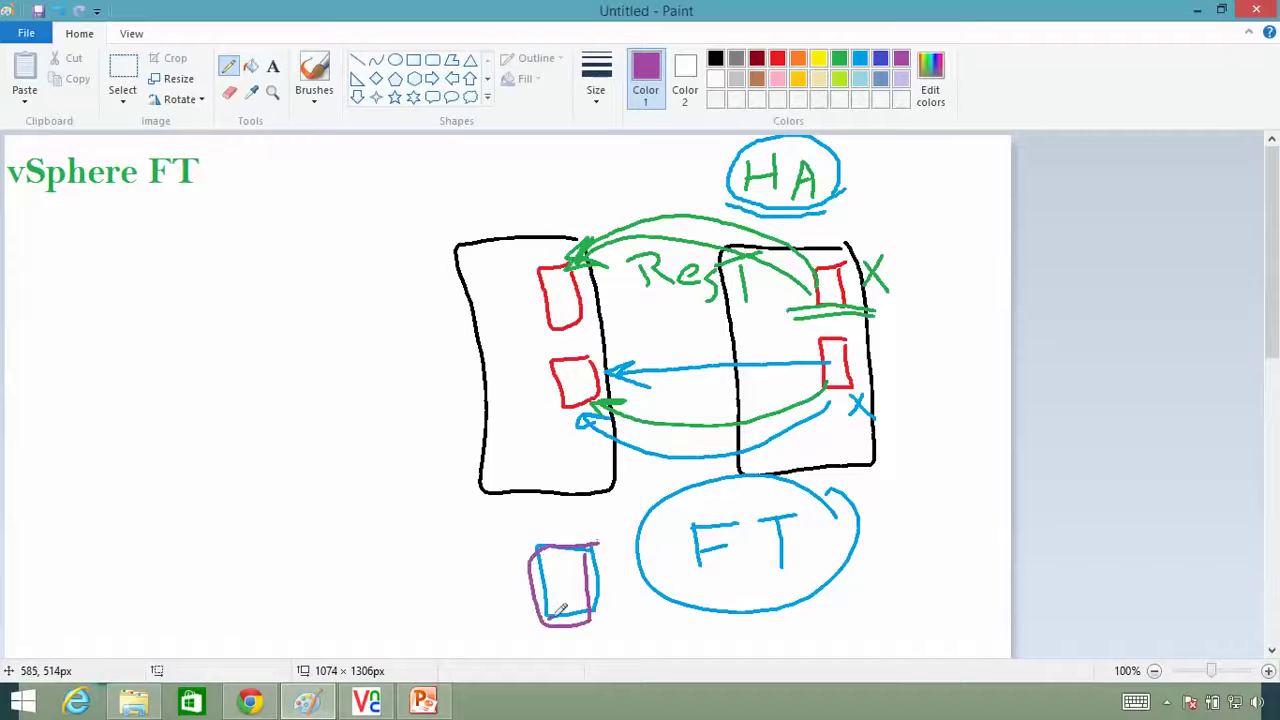
key("ctrl+z")
key("ctrl+z")
key("ctrl+z")
key("ctrl+z")
key("ctrl+z")
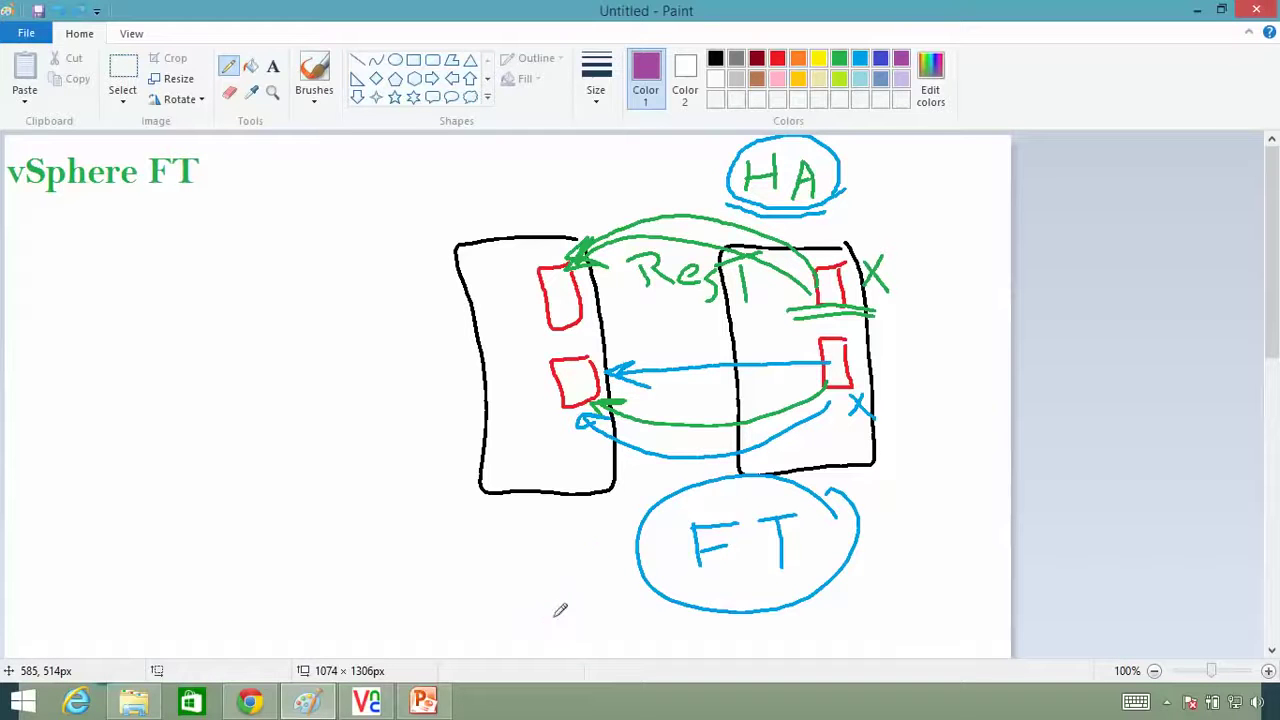
- Draw a dark red storage cylinder below the left host and connect it with lines to both hosts
left_click(757, 58)
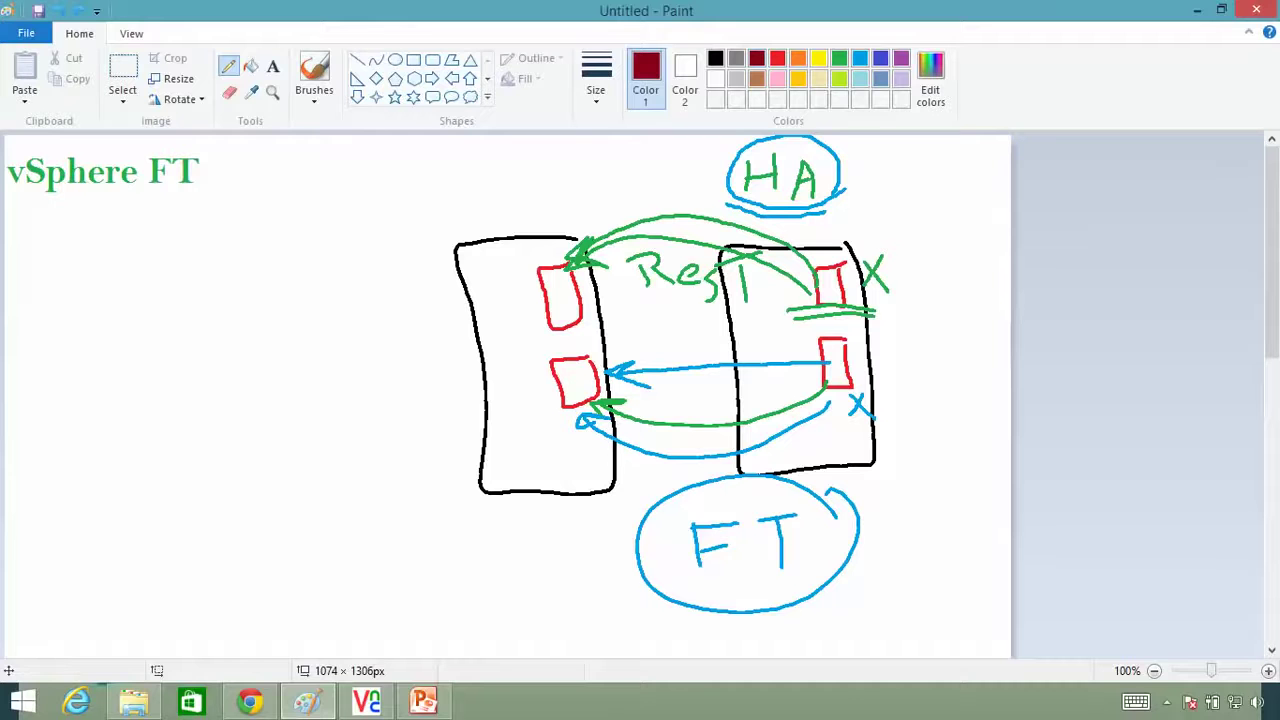
mouse_move(585, 540)
left_mouse_down()
mouse_move(549, 592)
mouse_move(592, 536)
left_mouse_up()
left_click_drag(497, 585, 501, 654)
mouse_move(601, 563)
left_mouse_down()
mouse_move(514, 650)
mouse_move(765, 451)
left_mouse_up()
left_click_drag(539, 533, 525, 478)
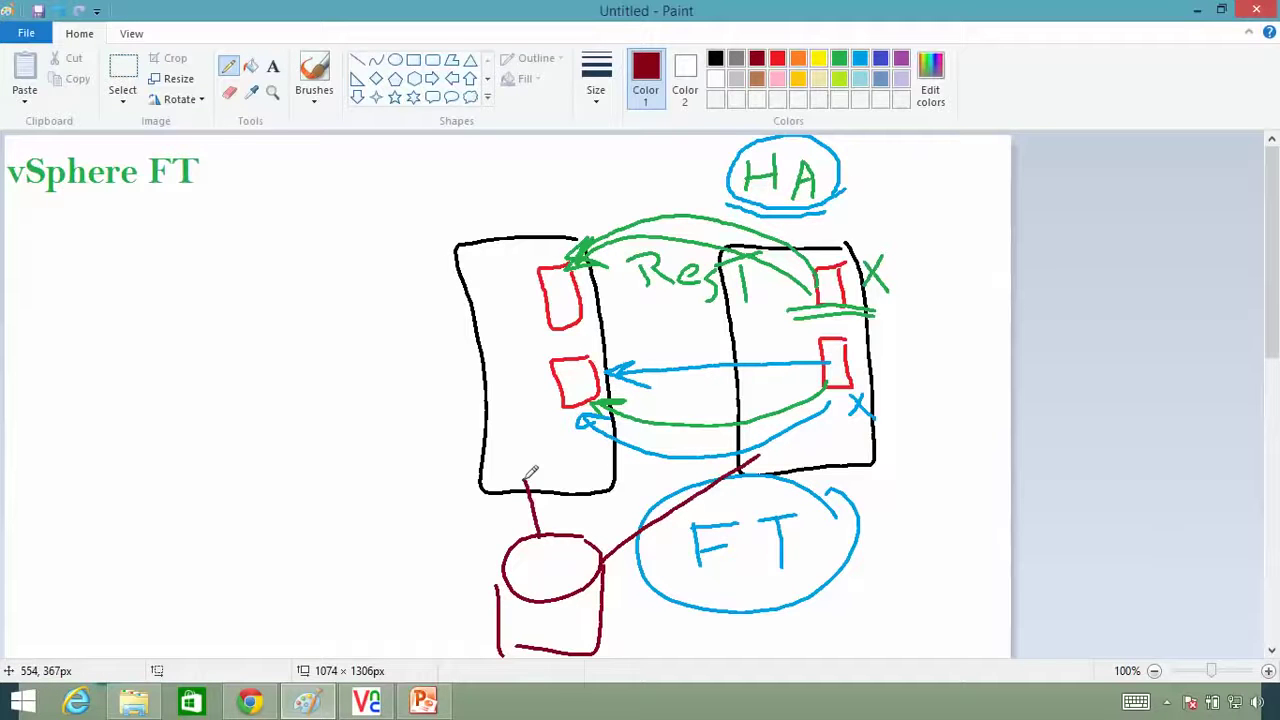
- In dark red, circle the right host's upper VM with an arrow to the left host, and underline both of the right host's VMs
mouse_move(862, 296)
left_mouse_down()
mouse_move(850, 248)
mouse_move(862, 300)
left_mouse_up()
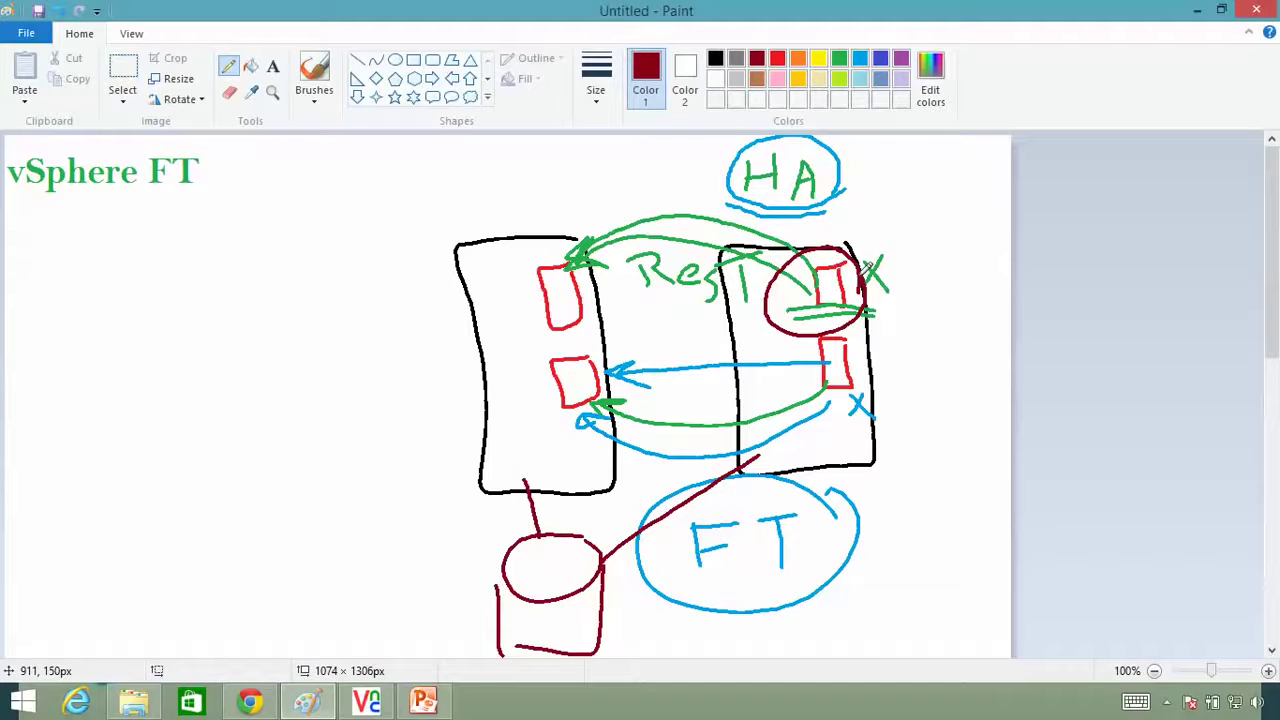
left_click_drag(784, 324, 850, 322)
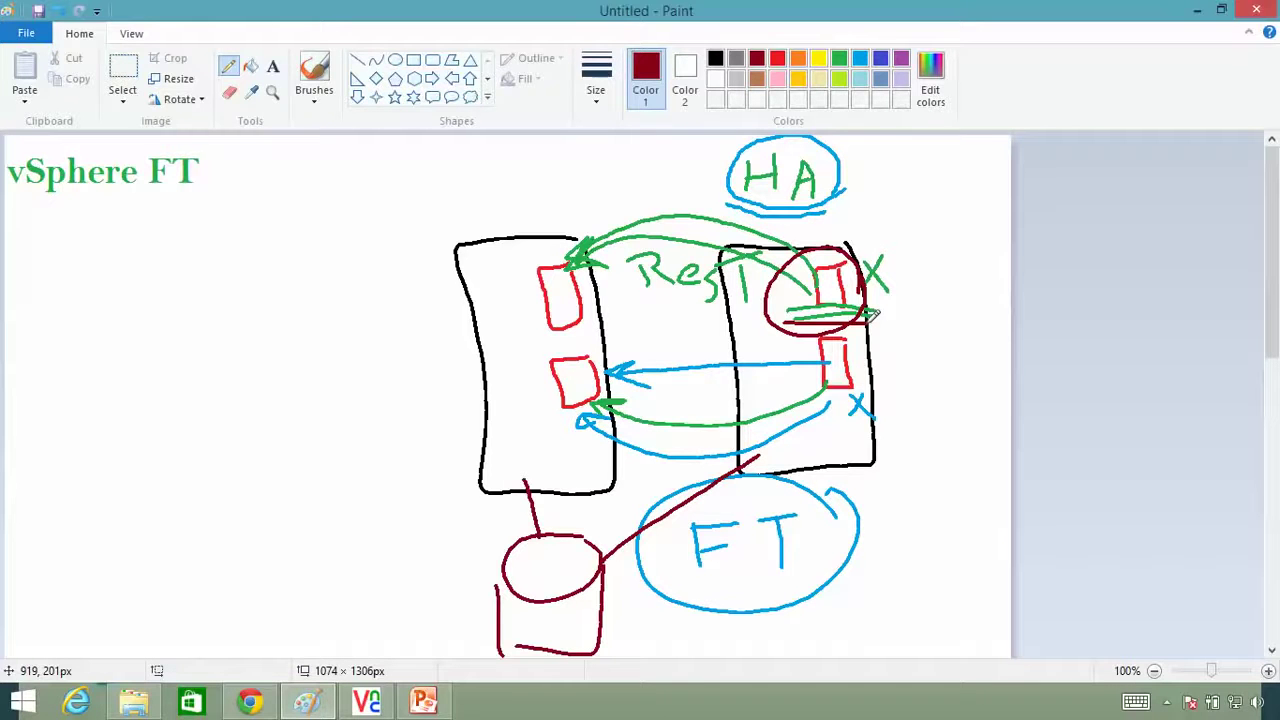
mouse_move(868, 313)
left_mouse_down()
mouse_move(783, 321)
mouse_move(870, 320)
mouse_move(790, 320)
mouse_move(815, 319)
left_mouse_up()
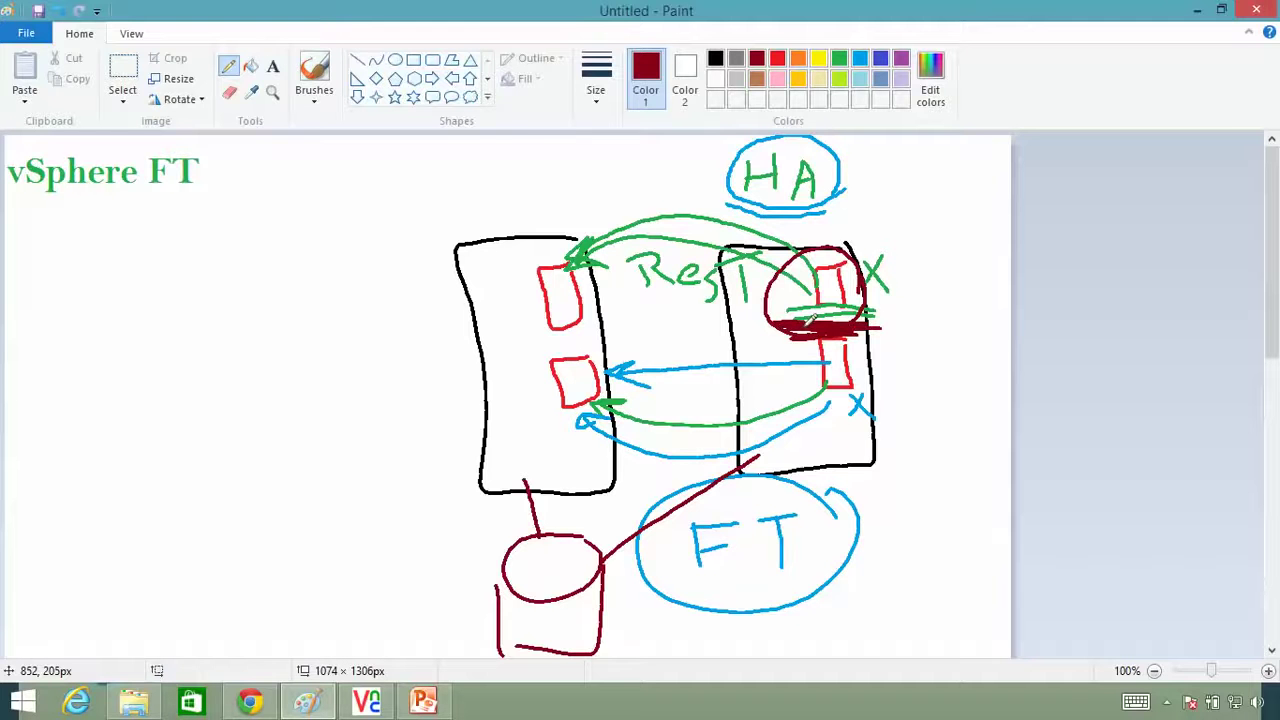
mouse_move(810, 319)
left_mouse_down()
mouse_move(646, 307)
mouse_move(608, 328)
mouse_move(640, 334)
left_mouse_up()
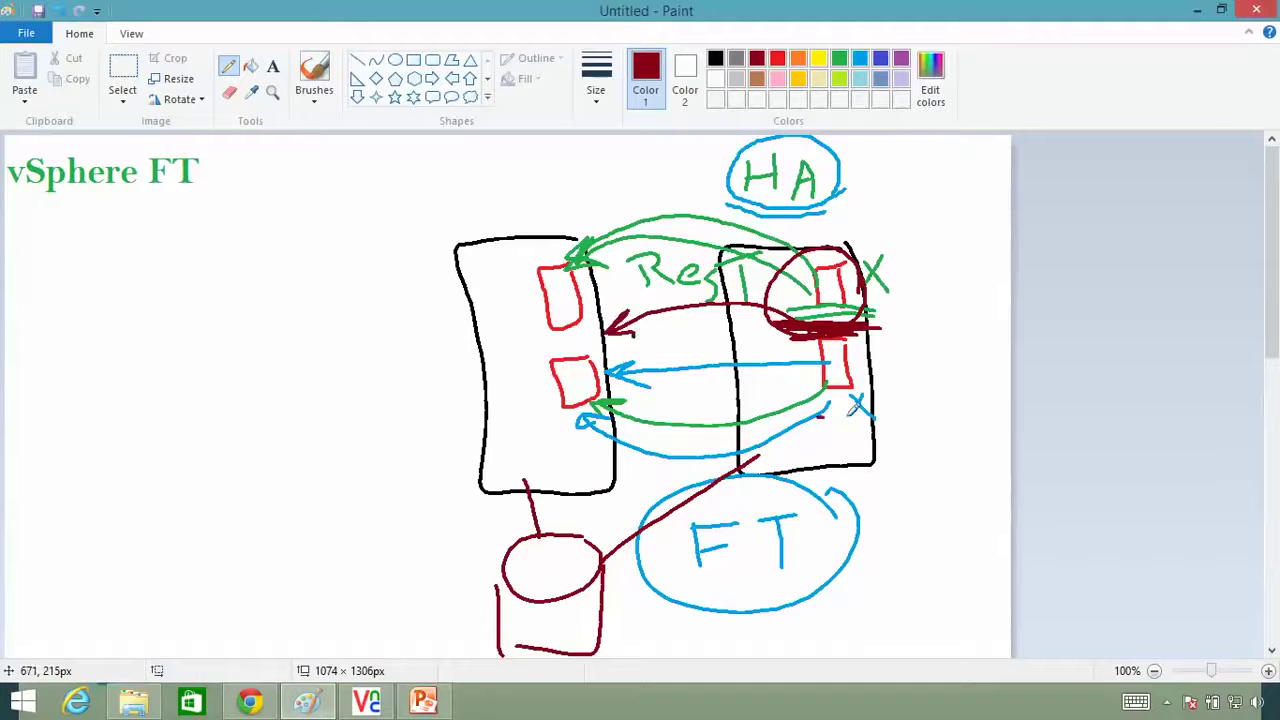
mouse_move(822, 418)
left_mouse_down()
mouse_move(795, 422)
mouse_move(855, 421)
left_mouse_up()
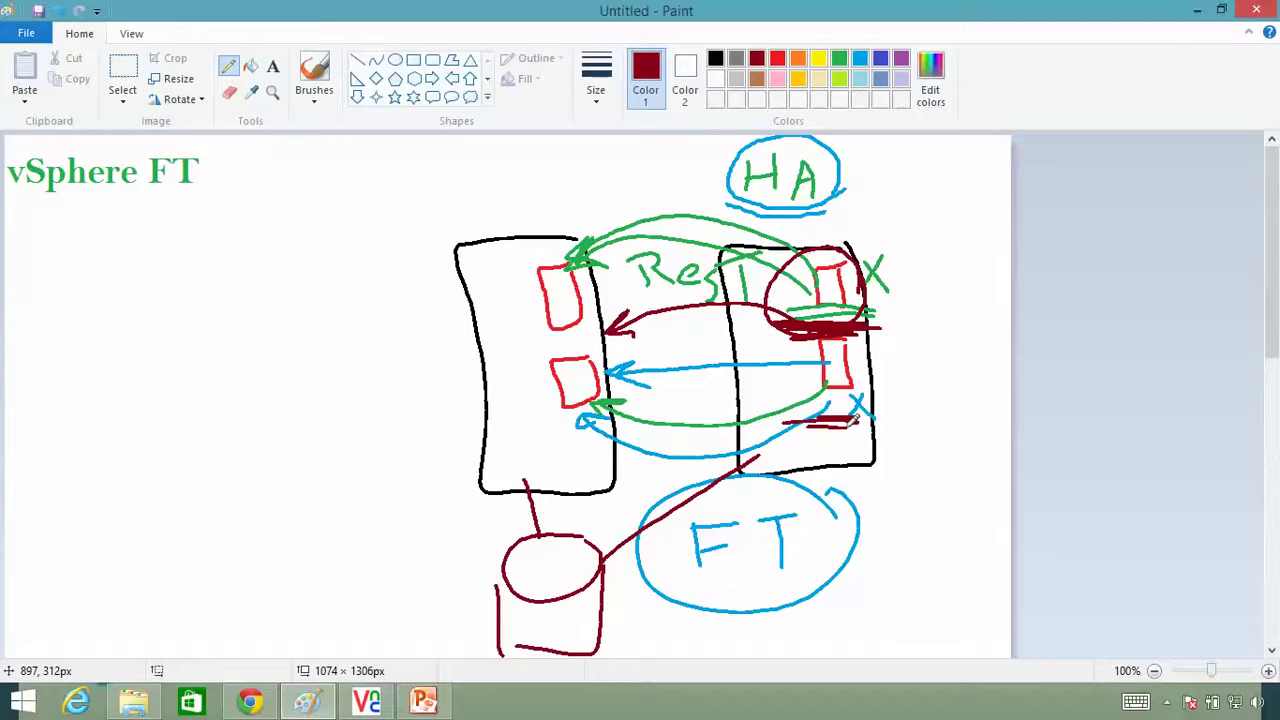
- Draw a dark red arrow from the right host's upper VM to the storage cylinder and mark crosses at the base of both hosts
left_click_drag(810, 330, 862, 320)
mouse_move(868, 318)
left_mouse_down()
mouse_move(792, 350)
mouse_move(550, 596)
mouse_move(608, 560)
left_mouse_up()
mouse_move(775, 447)
left_mouse_down()
mouse_move(797, 472)
mouse_move(803, 457)
left_mouse_up()
mouse_move(569, 475)
left_mouse_down()
mouse_move(586, 498)
mouse_move(592, 480)
left_mouse_up()
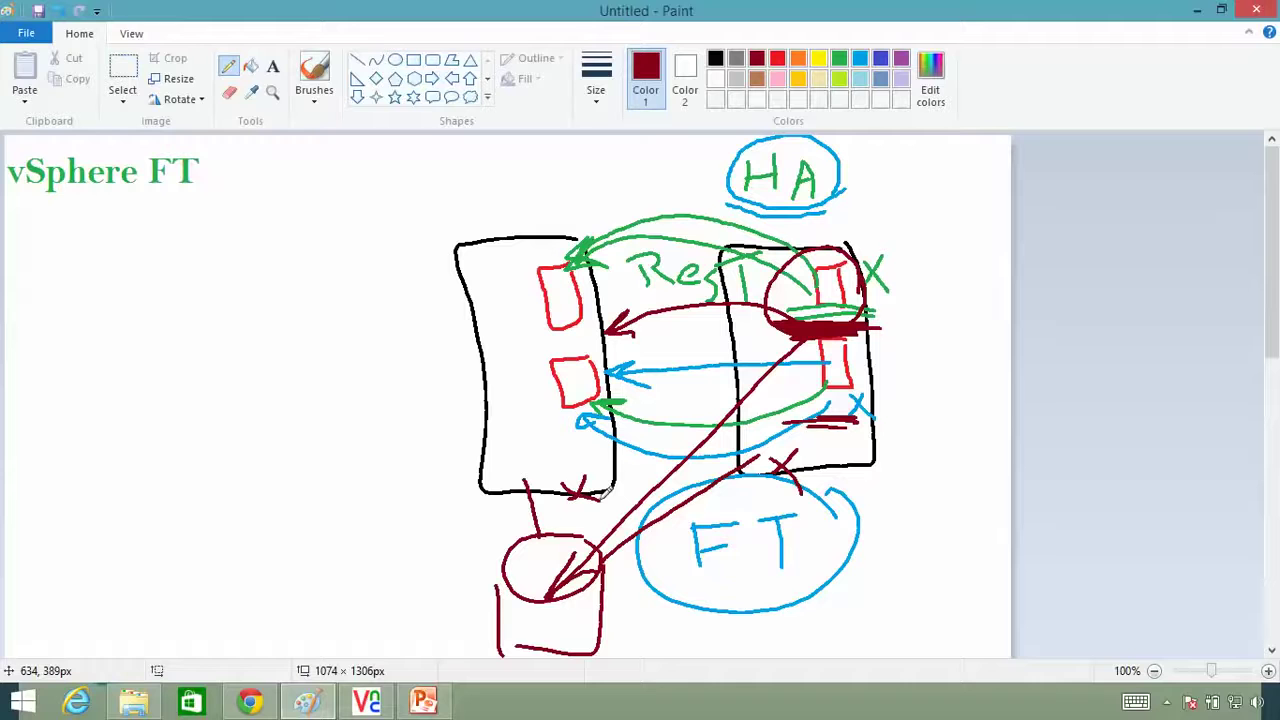
left_click_drag(504, 610, 606, 578)
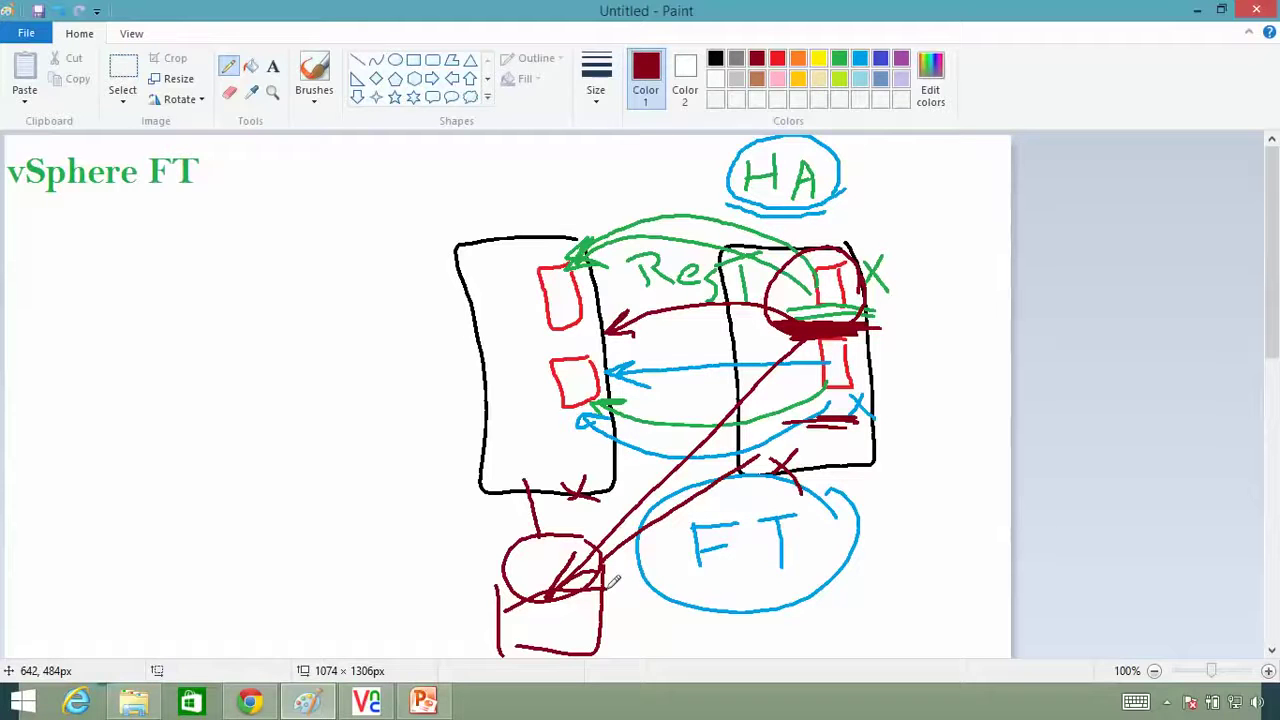
- Write VMDK in yellow across the storage cylinder
left_click(818, 58)
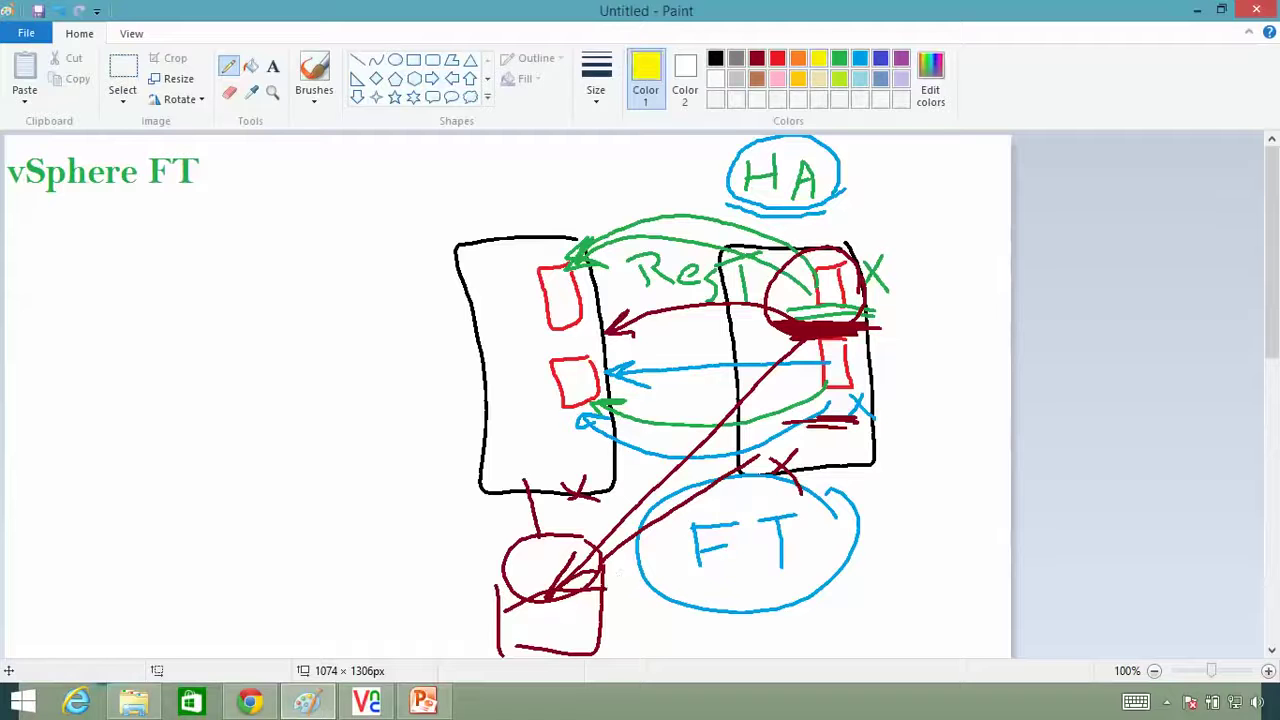
mouse_move(506, 617)
left_mouse_down()
mouse_move(558, 618)
mouse_move(578, 635)
left_mouse_up()
left_click_drag(594, 610, 598, 645)
left_click_drag(638, 594, 640, 646)
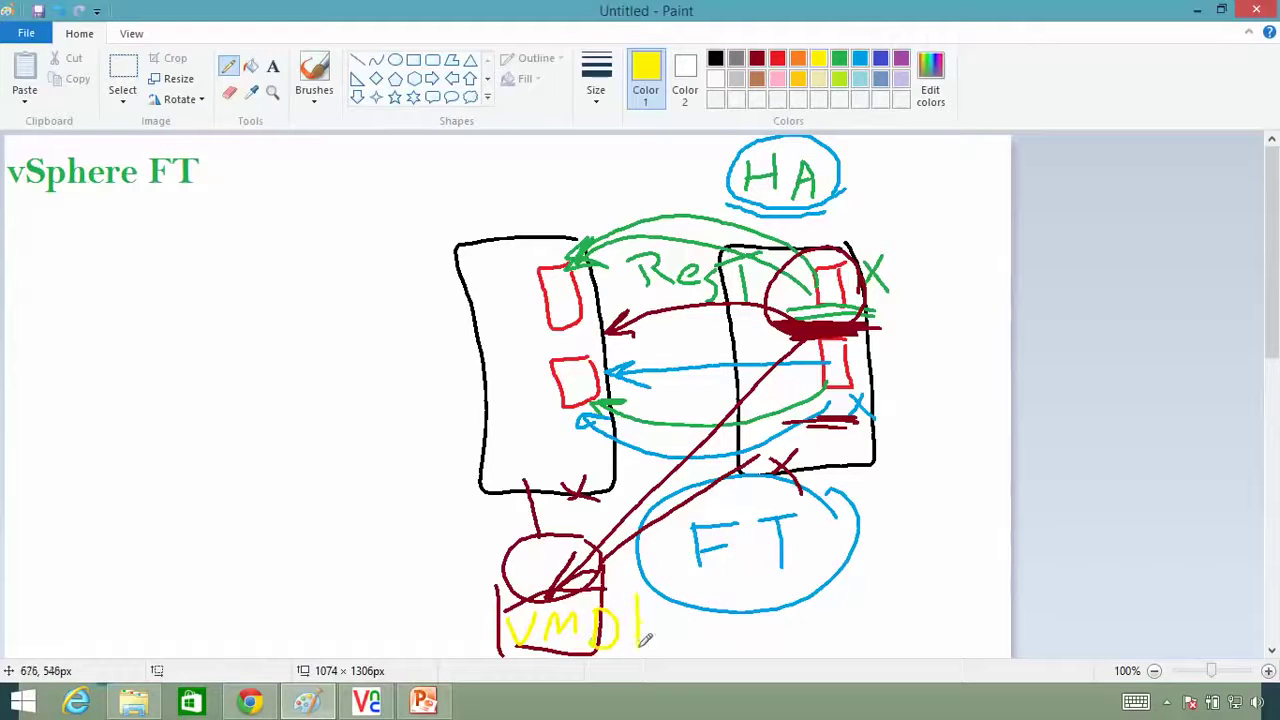
left_click_drag(686, 606, 642, 623)
left_click_drag(643, 623, 675, 642)
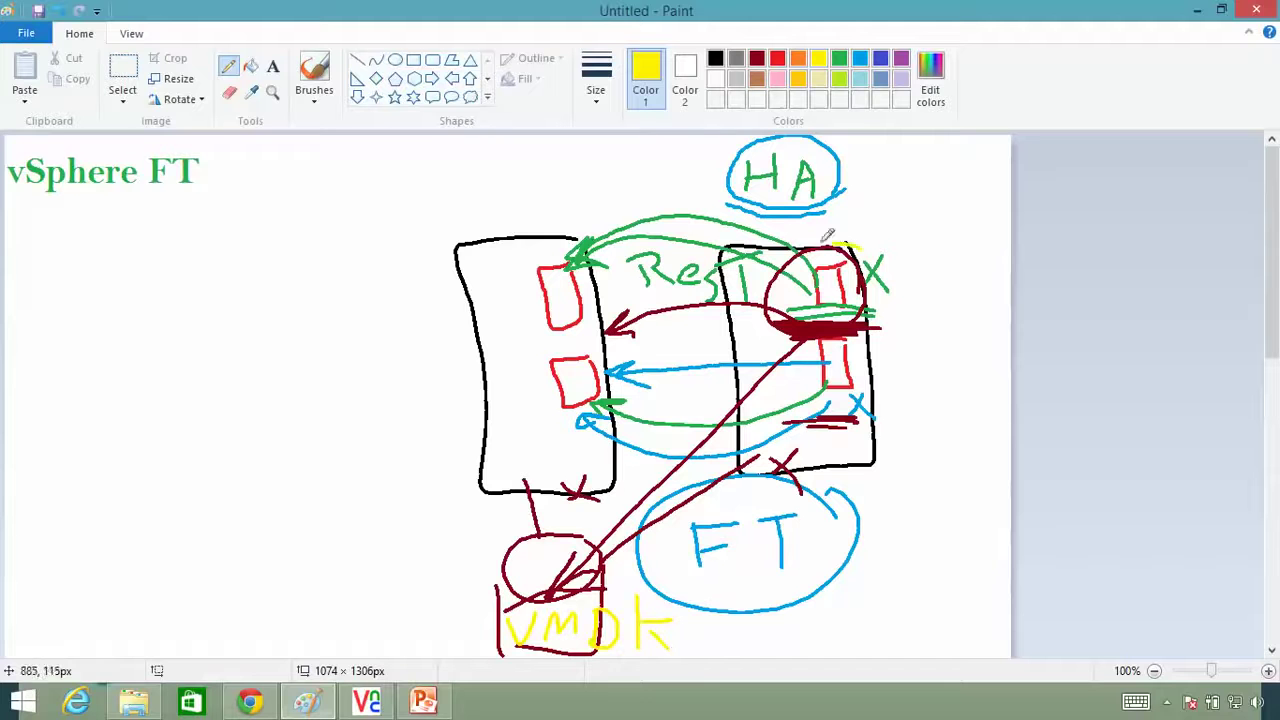
- Circle the right host's upper VM in yellow and write an underlined VMX label inside each host
mouse_move(840, 243)
left_mouse_down()
mouse_move(872, 320)
mouse_move(840, 243)
left_mouse_up()
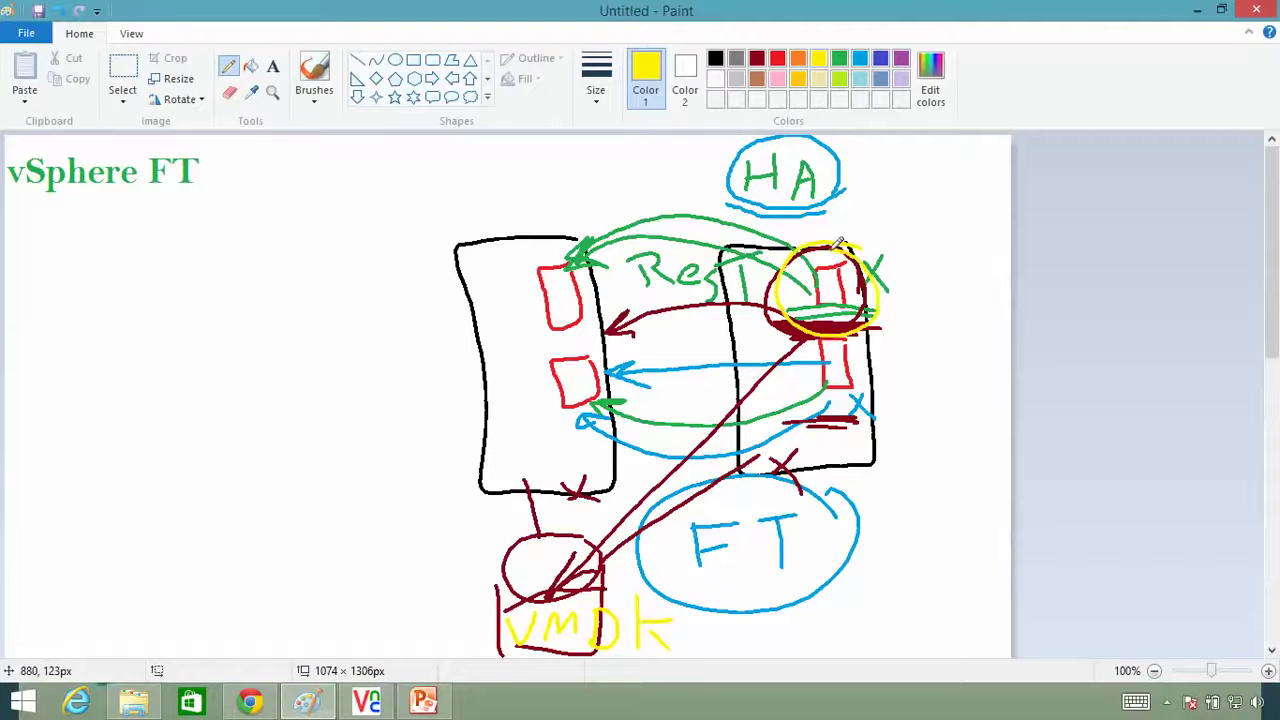
left_click_drag(760, 330, 858, 340)
left_click_drag(770, 362, 852, 355)
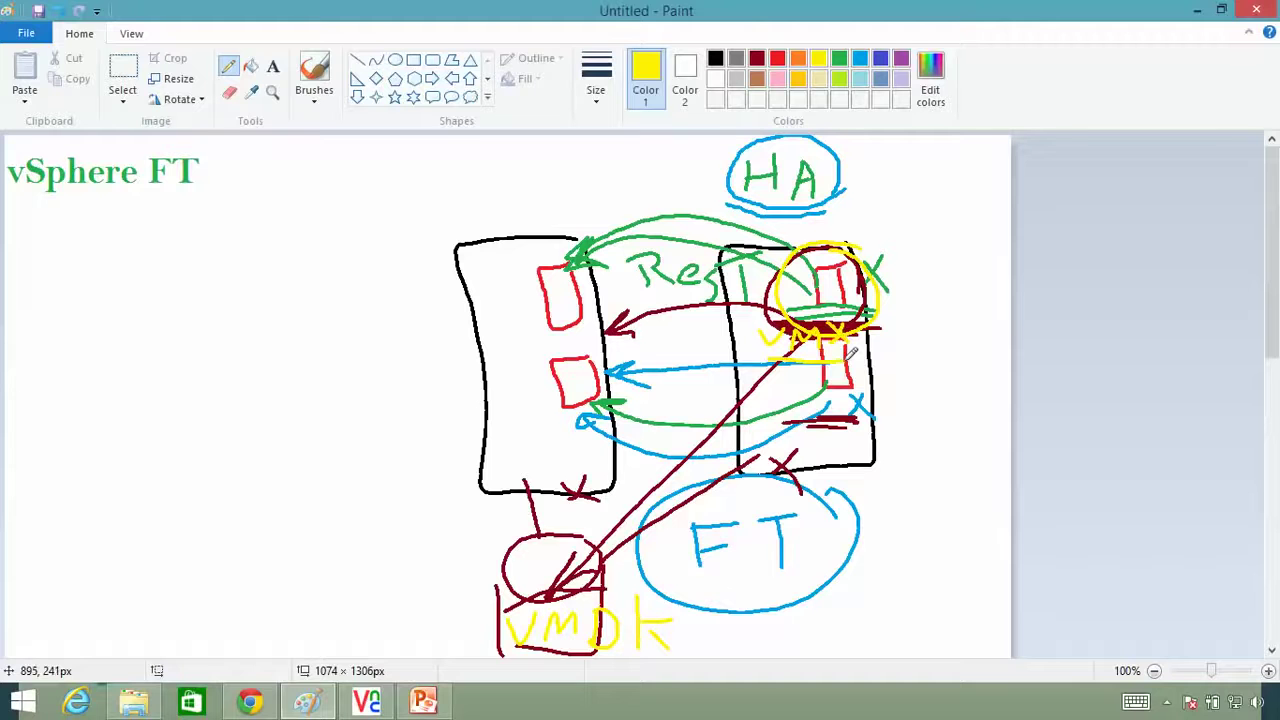
mouse_move(498, 322)
left_mouse_down()
mouse_move(605, 346)
mouse_move(580, 348)
left_mouse_up()
left_click_drag(492, 362, 634, 354)
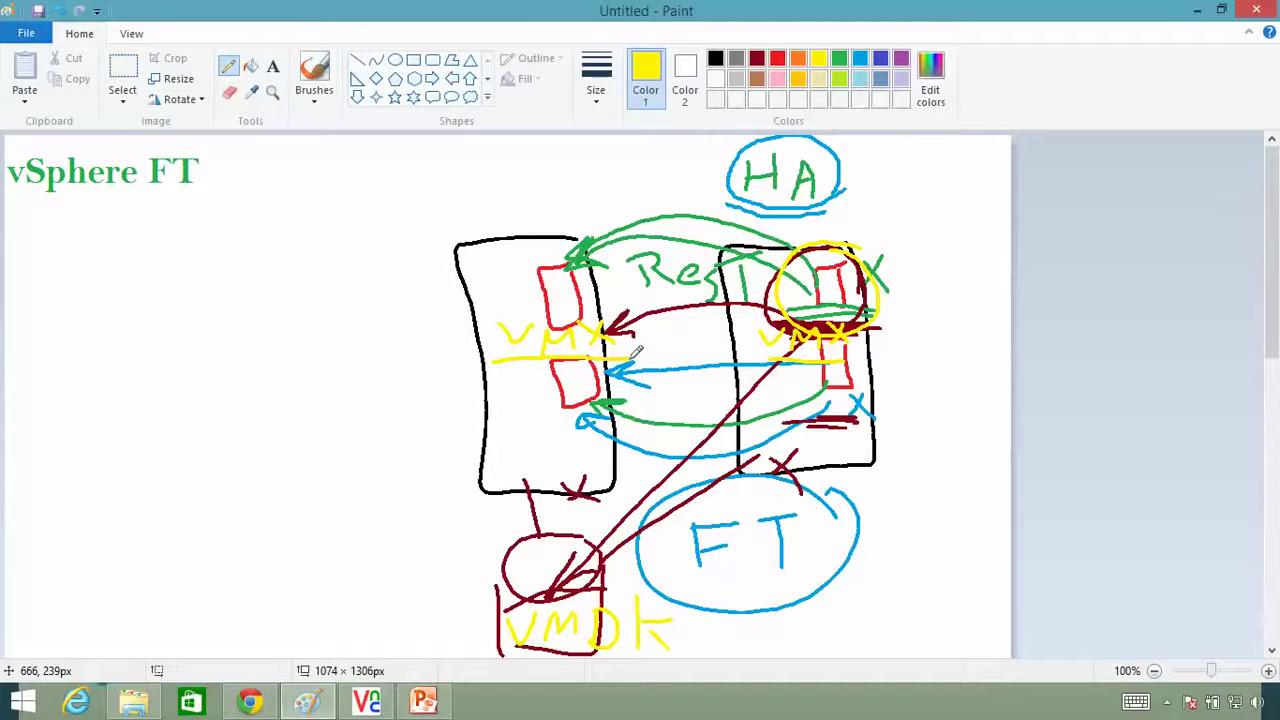
left_click_drag(778, 365, 889, 368)
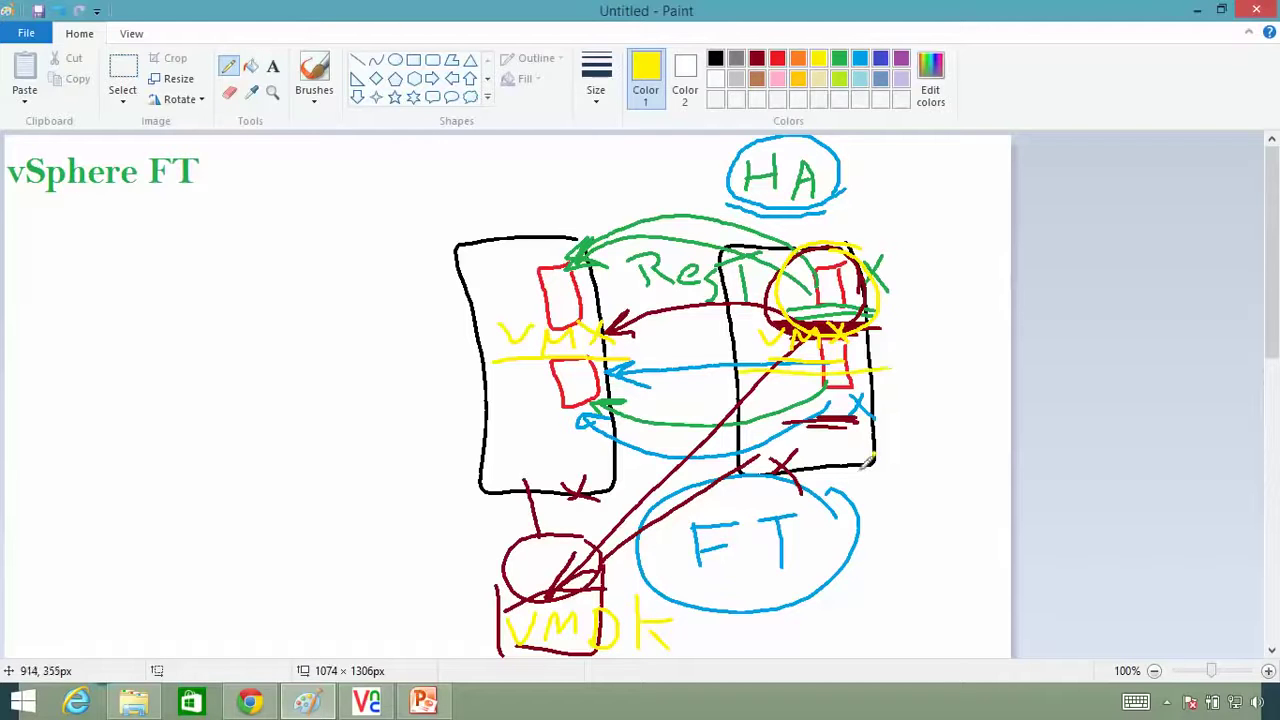
- Mark a yellow cross at the right host's lower corner and draw a yellow arrow from that host to the left one
mouse_move(858, 454)
left_mouse_down()
mouse_move(884, 486)
mouse_move(850, 486)
left_mouse_up()
mouse_move(795, 432)
left_mouse_down()
mouse_move(574, 452)
mouse_move(606, 463)
left_mouse_up()
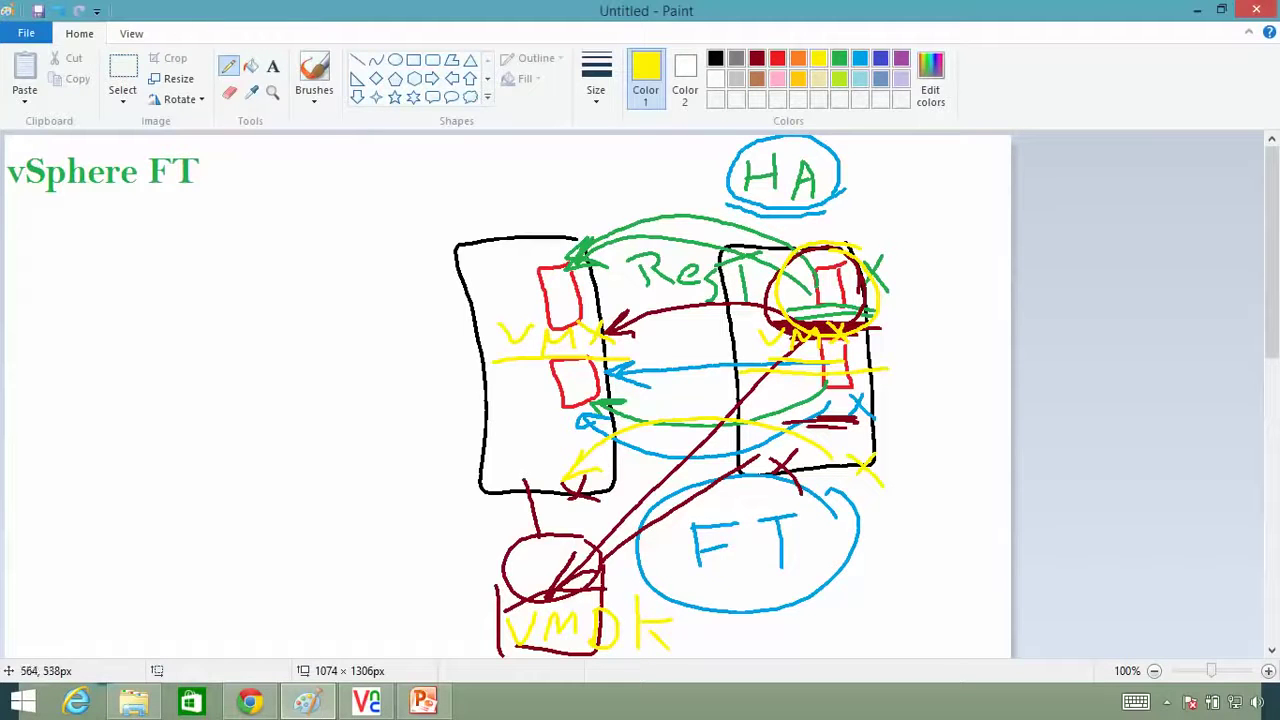
- Switch to PowerPoint to examine the primary VM on the "vSphere FT in Action" slide, and return to the Paint drawing
left_click(424, 701)
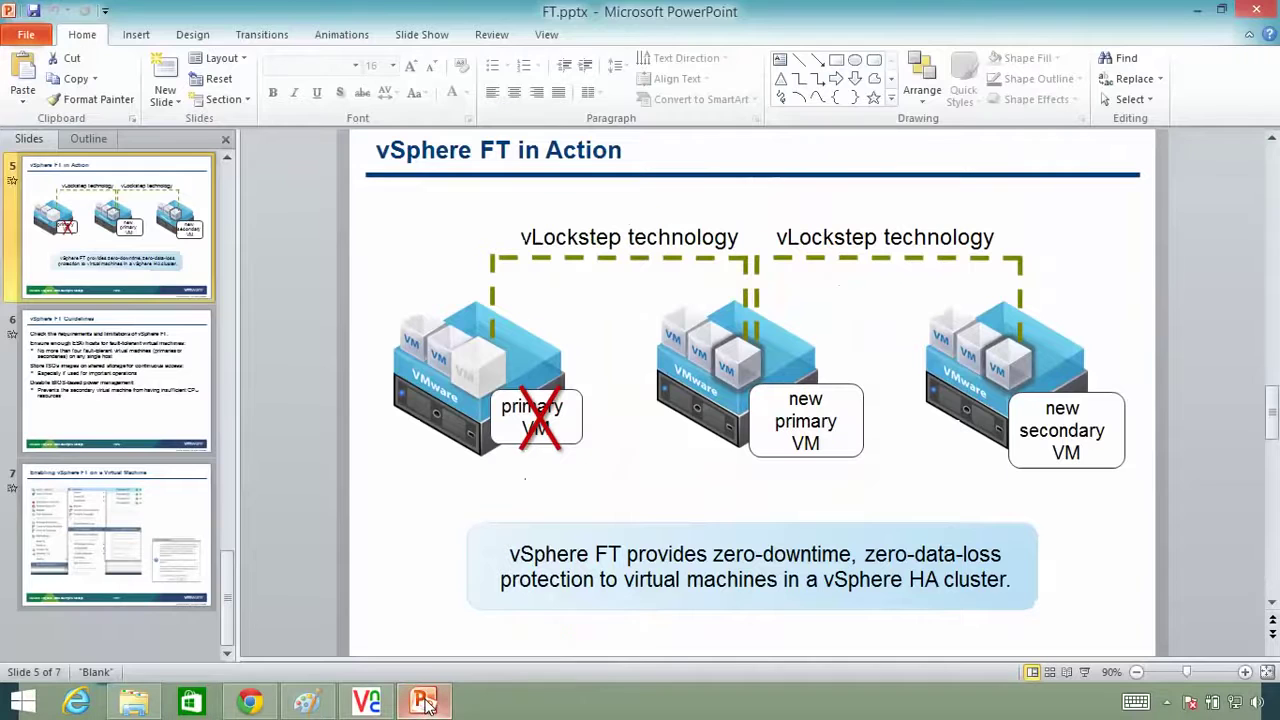
left_click(498, 368)
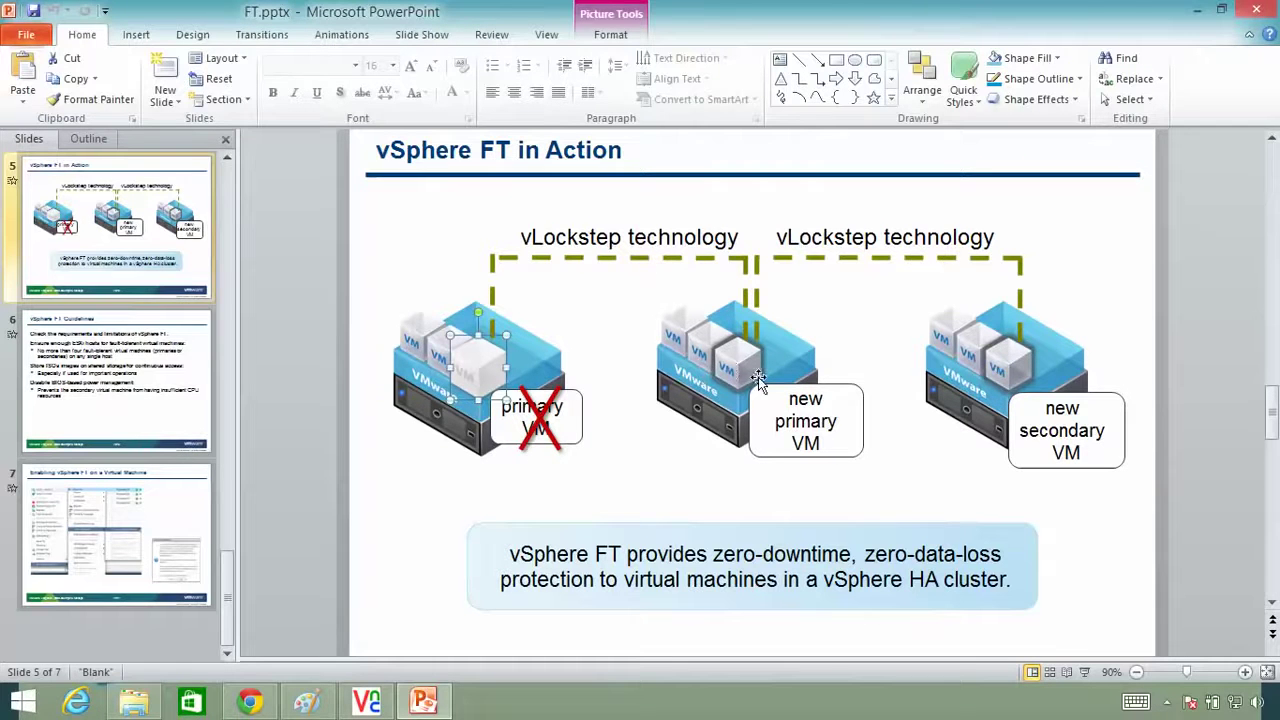
left_click(1197, 10)
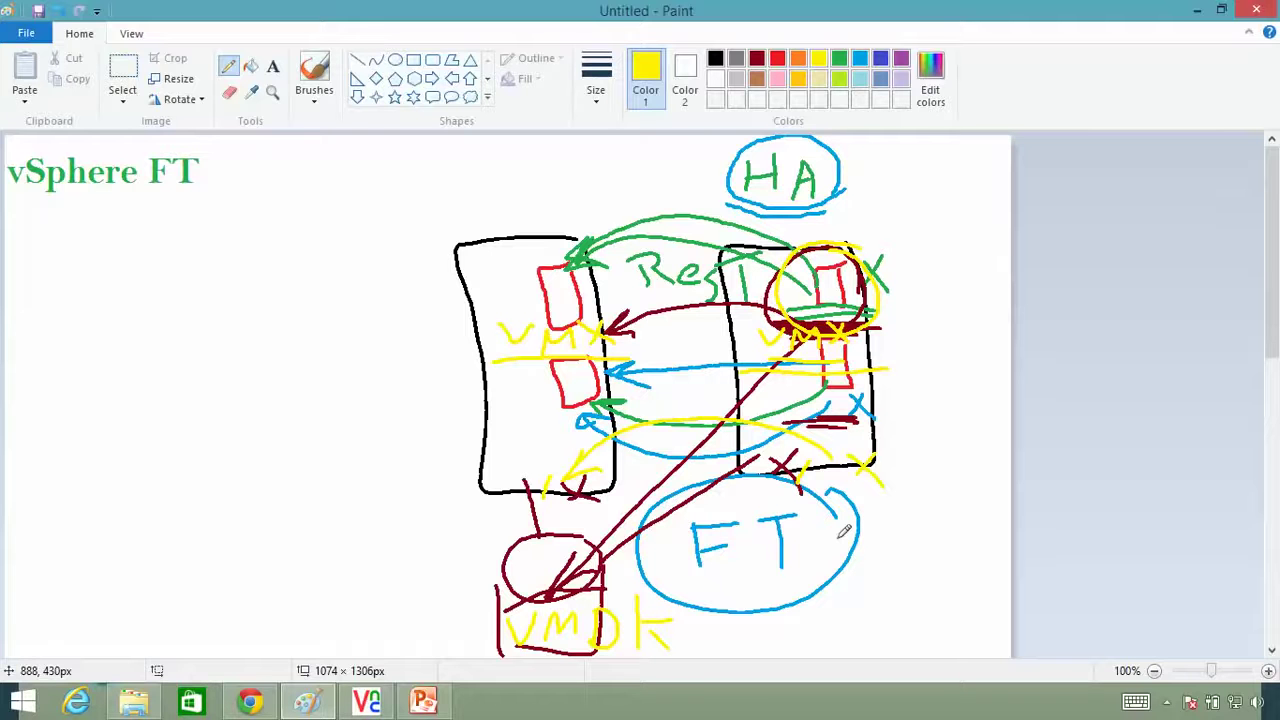
- Draw a red link labelled FT between the bases of both hosts, and a red arrow pointing at the right host's upper VM
left_click(777, 58)
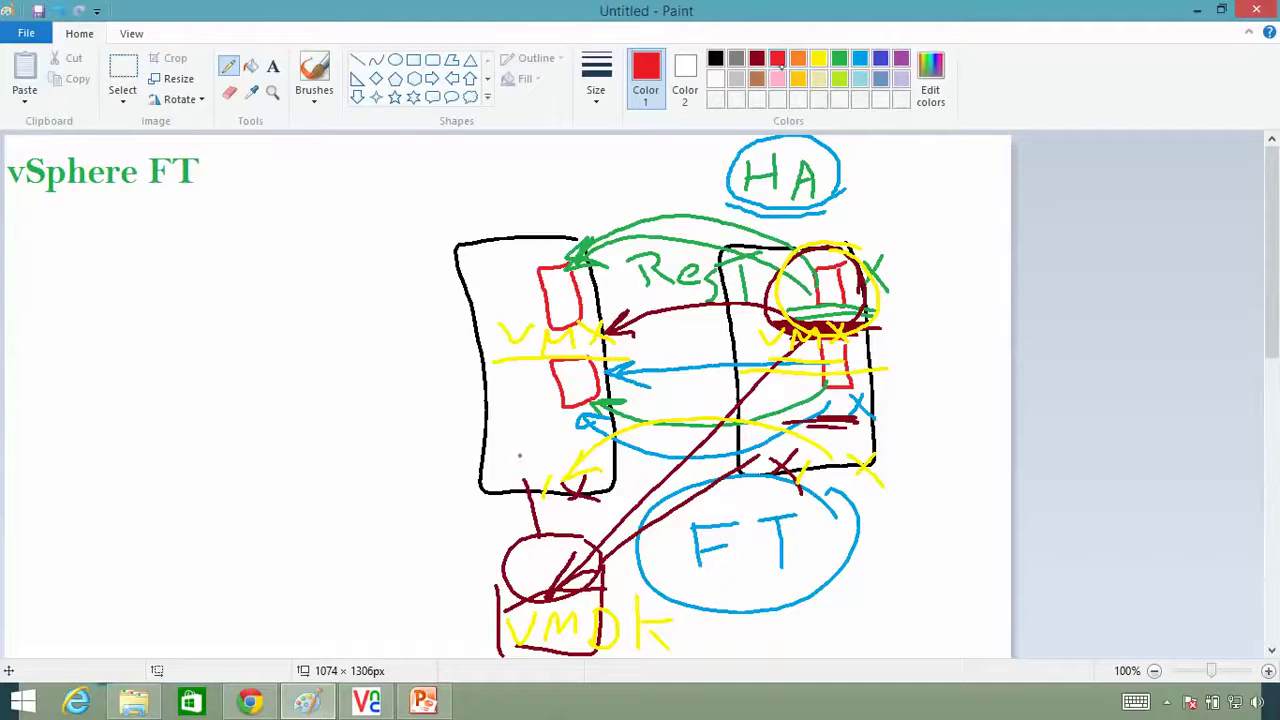
left_click_drag(519, 455, 482, 514)
mouse_move(770, 444)
left_mouse_down()
mouse_move(746, 504)
mouse_move(693, 517)
mouse_move(478, 501)
mouse_move(541, 488)
left_mouse_up()
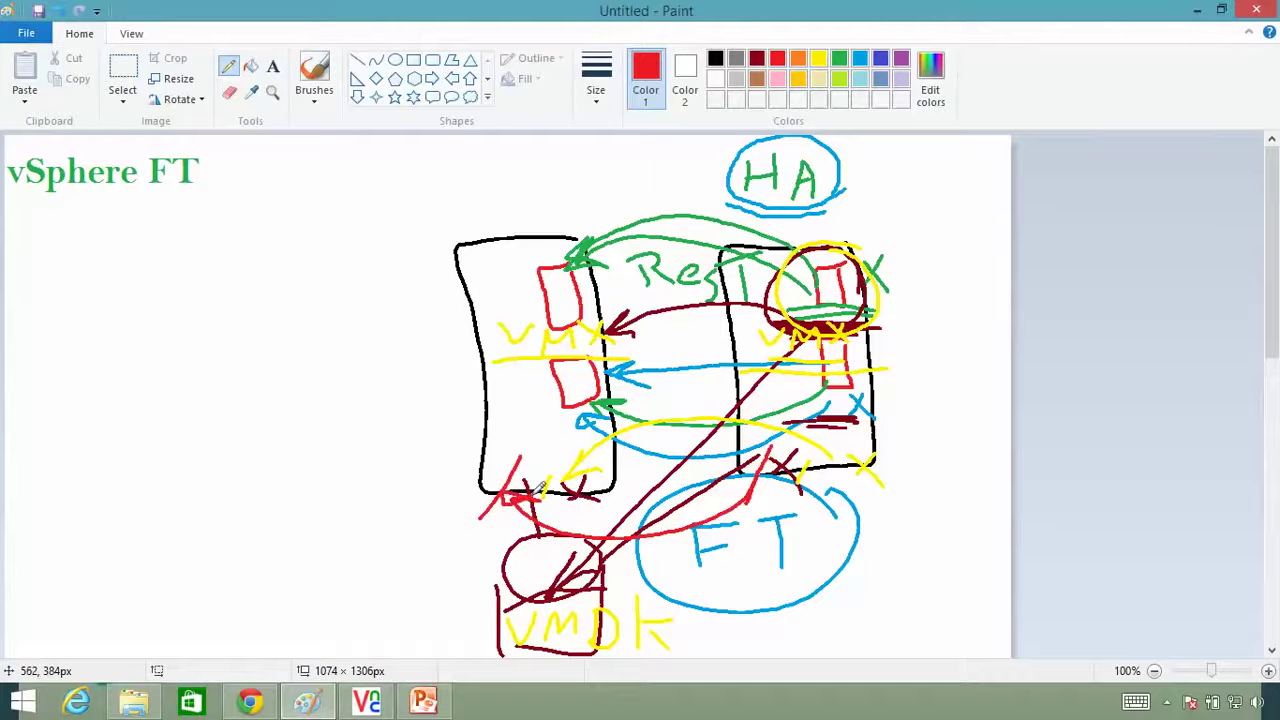
left_click_drag(626, 510, 626, 535)
mouse_move(626, 510)
left_mouse_down()
mouse_move(646, 506)
mouse_move(644, 520)
mouse_move(703, 488)
left_mouse_up()
left_click_drag(688, 495, 688, 522)
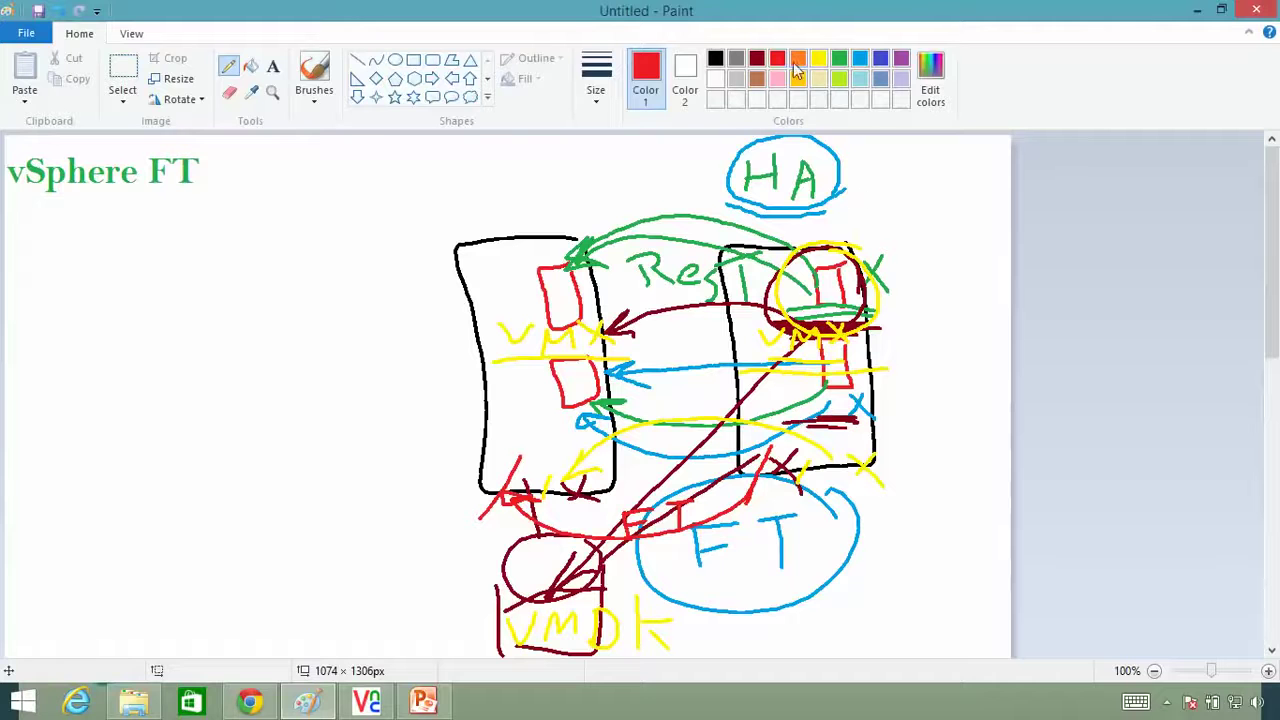
mouse_move(874, 211)
left_mouse_down()
mouse_move(834, 262)
mouse_move(846, 258)
left_mouse_up()
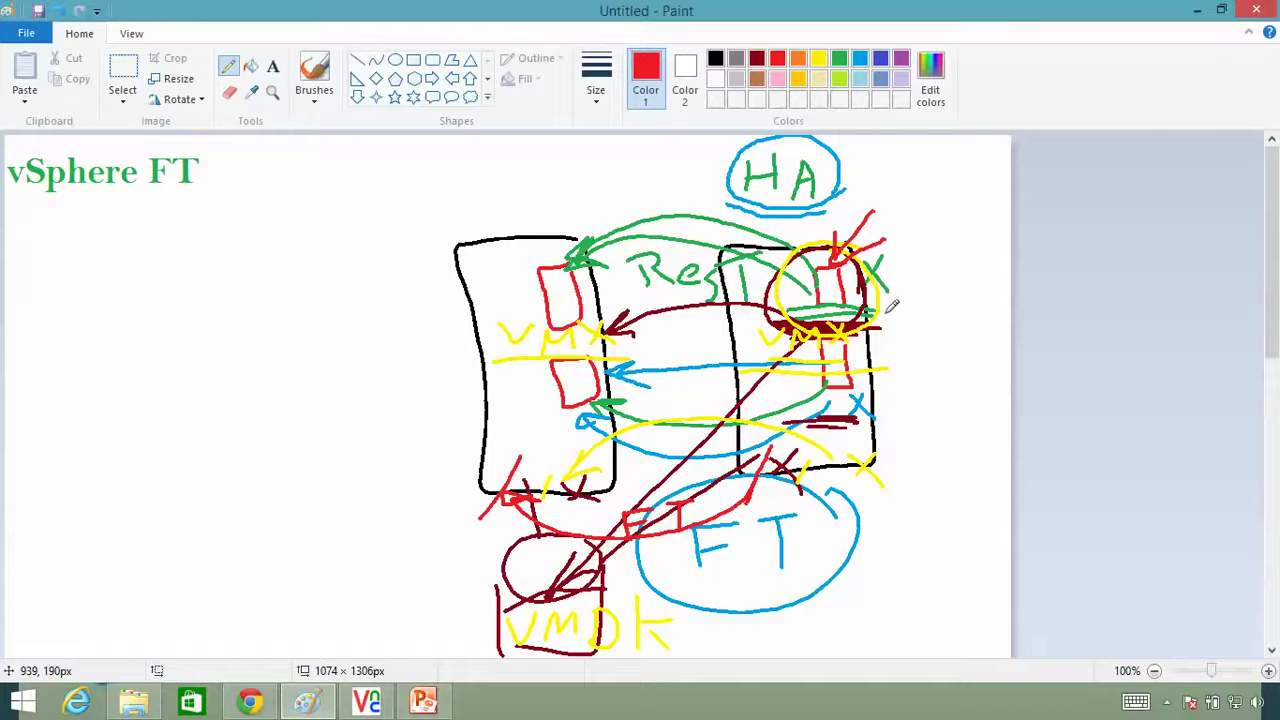
- Switch to the vSphere Client and open the settings of the PS virtual machine
left_click(366, 703)
right_click(135, 211)
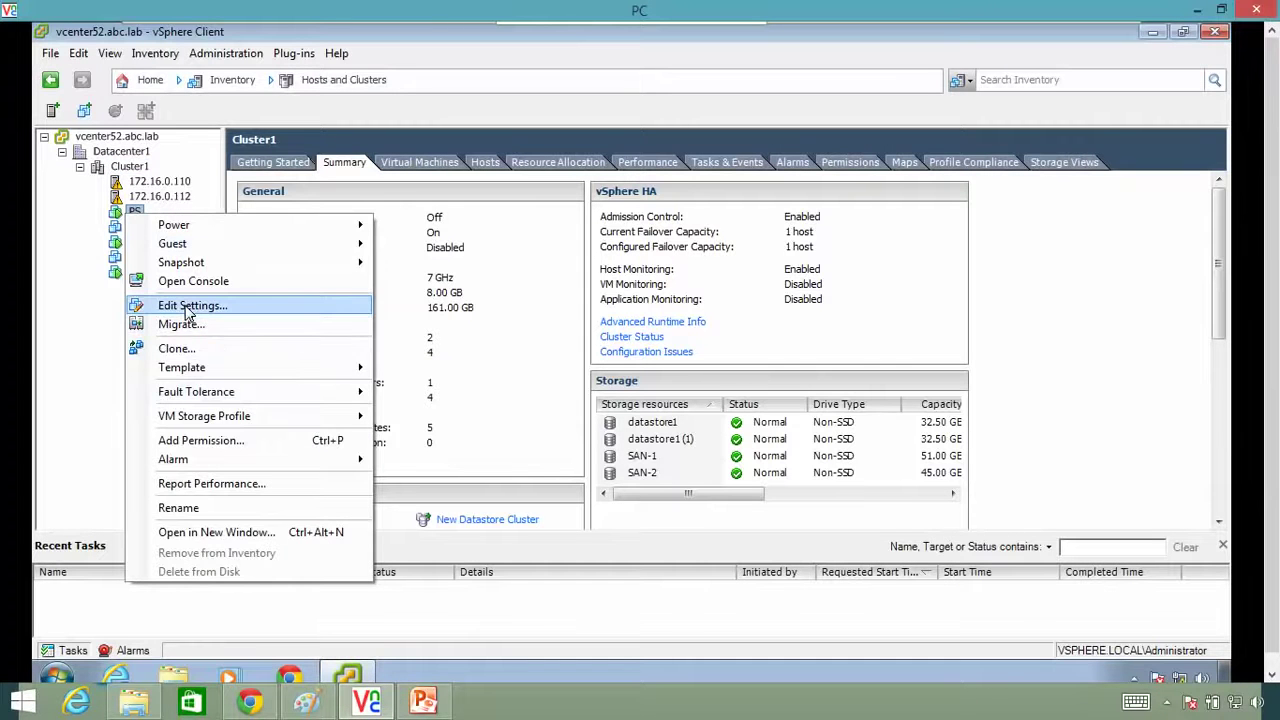
left_click(187, 308)
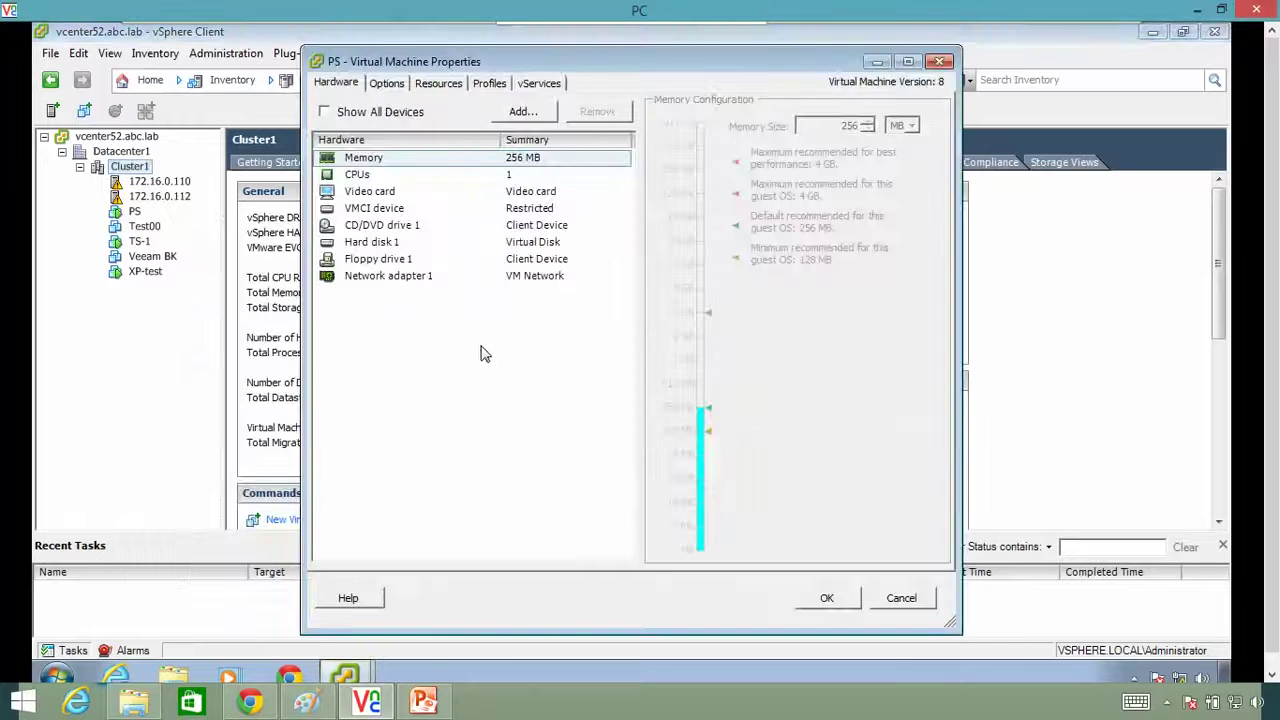
- Check the CPU settings of the PS virtual machine, close its properties unchanged and return to the Paint drawing
left_click(358, 177)
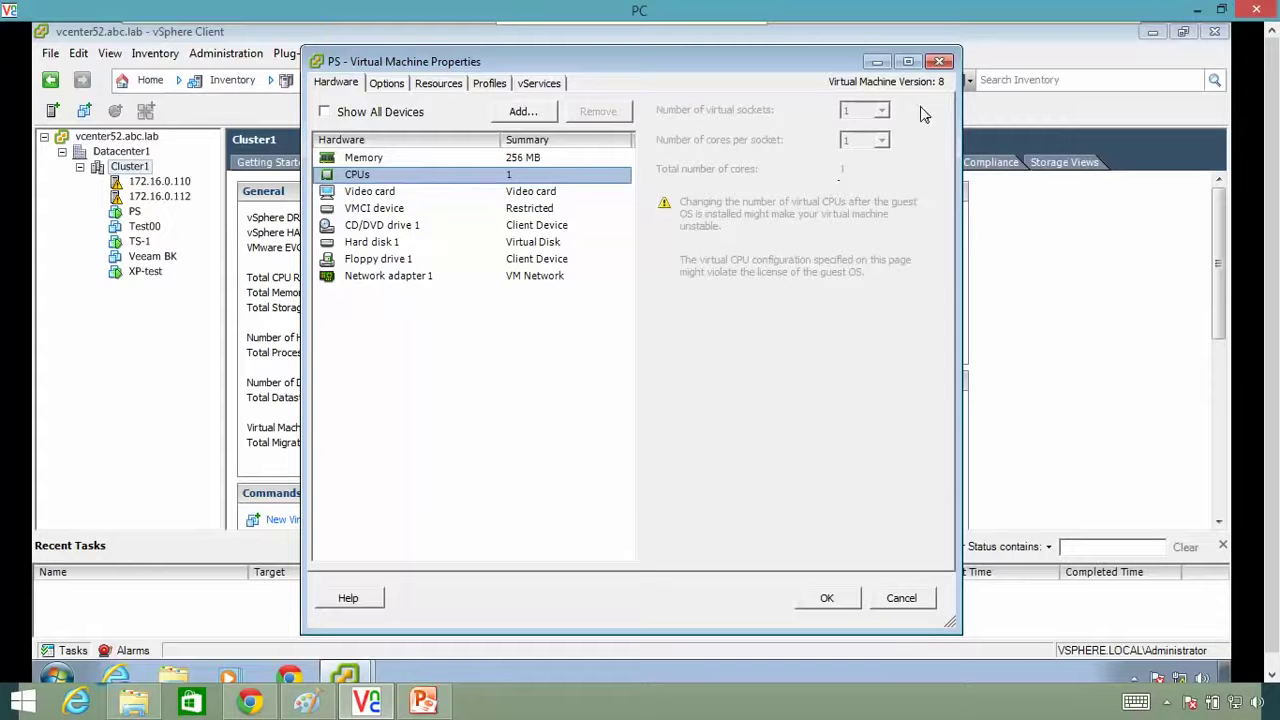
left_click(898, 600)
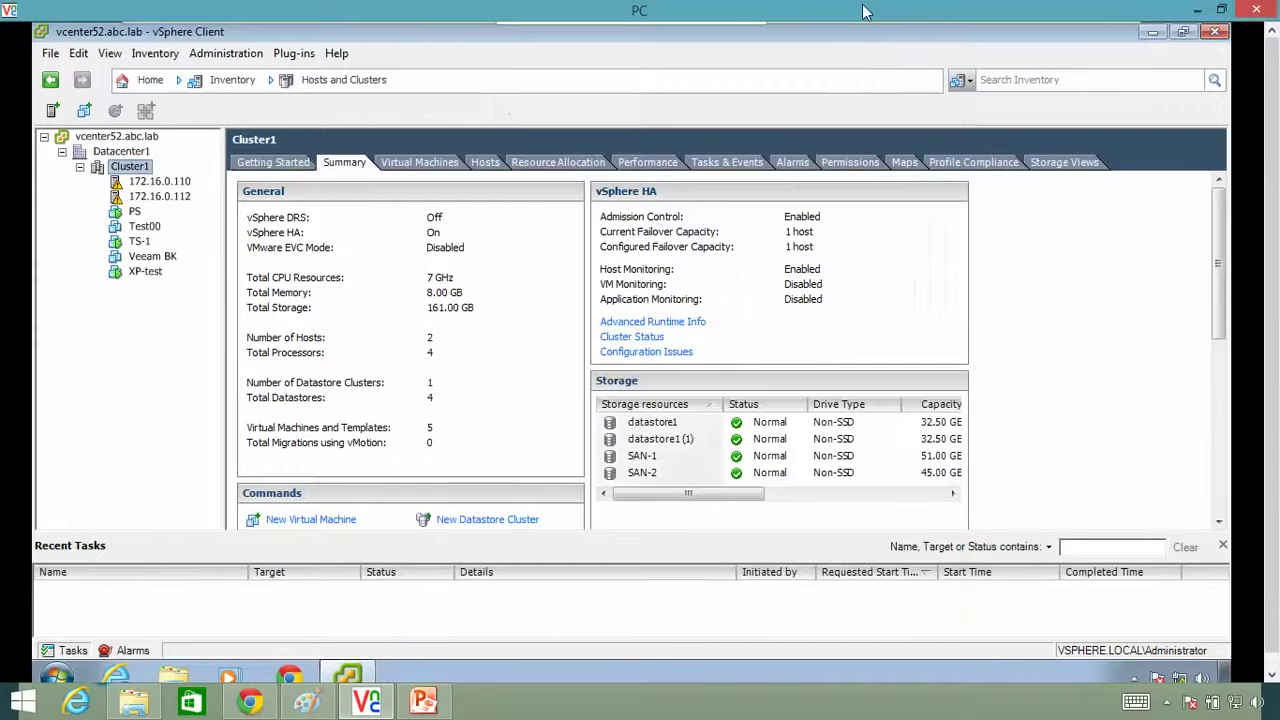
left_click(1193, 11)
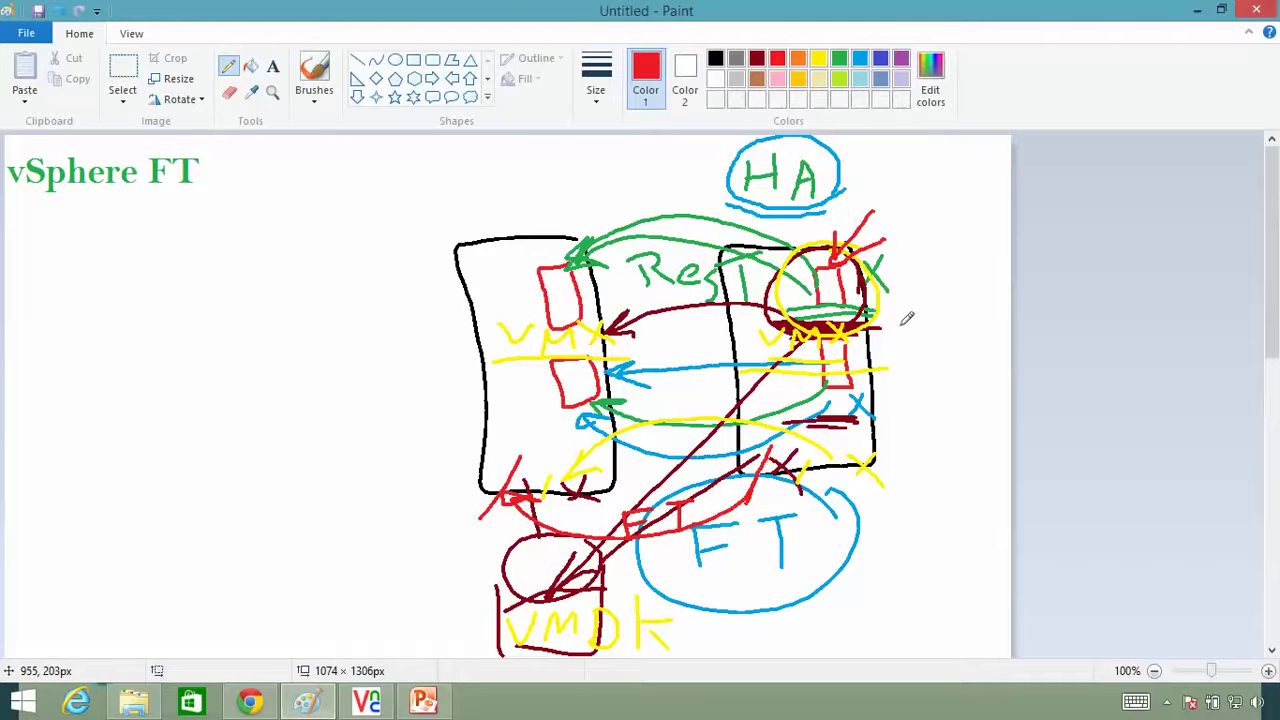
- Handwrite "1vCPU" in red in the blank area beneath the vSphere FT title and underline it
mouse_move(184, 218)
left_mouse_down()
mouse_move(187, 280)
mouse_move(200, 280)
left_mouse_up()
left_click_drag(226, 238, 254, 232)
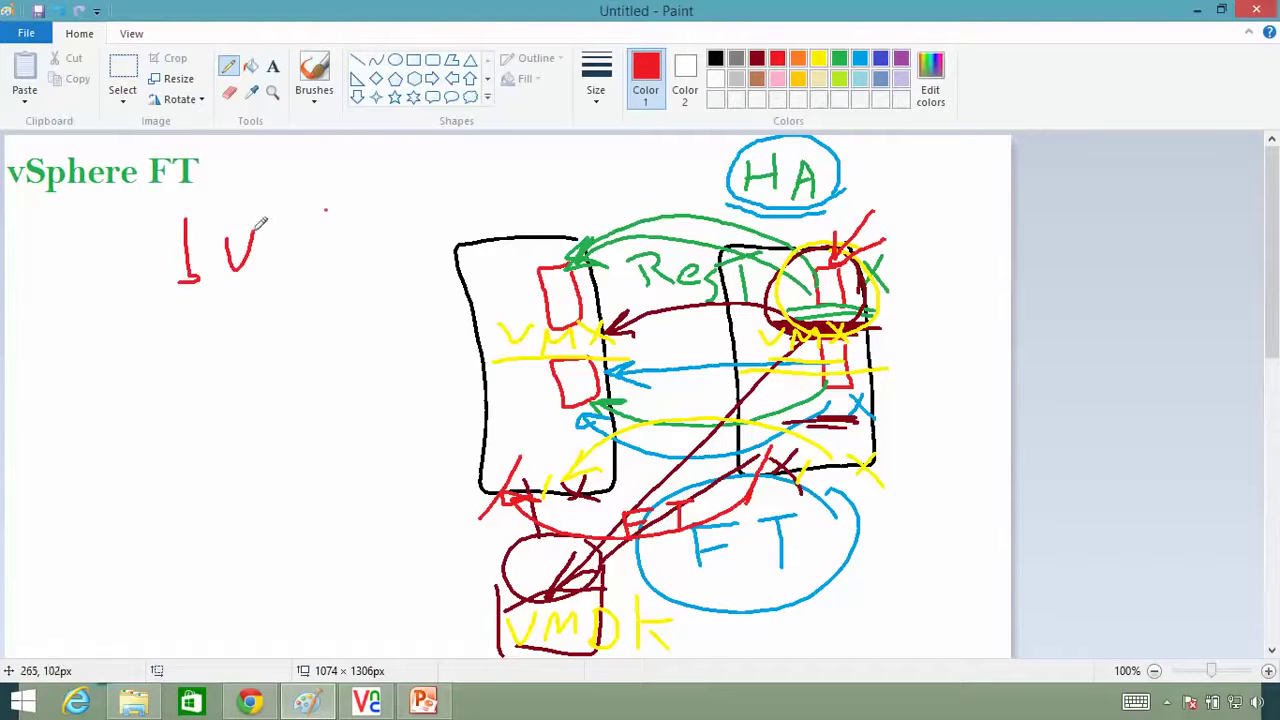
left_click_drag(326, 214, 330, 256)
mouse_move(357, 220)
left_mouse_down()
mouse_move(358, 268)
mouse_move(362, 250)
left_mouse_up()
left_click_drag(420, 205, 456, 208)
left_click_drag(158, 349, 495, 303)
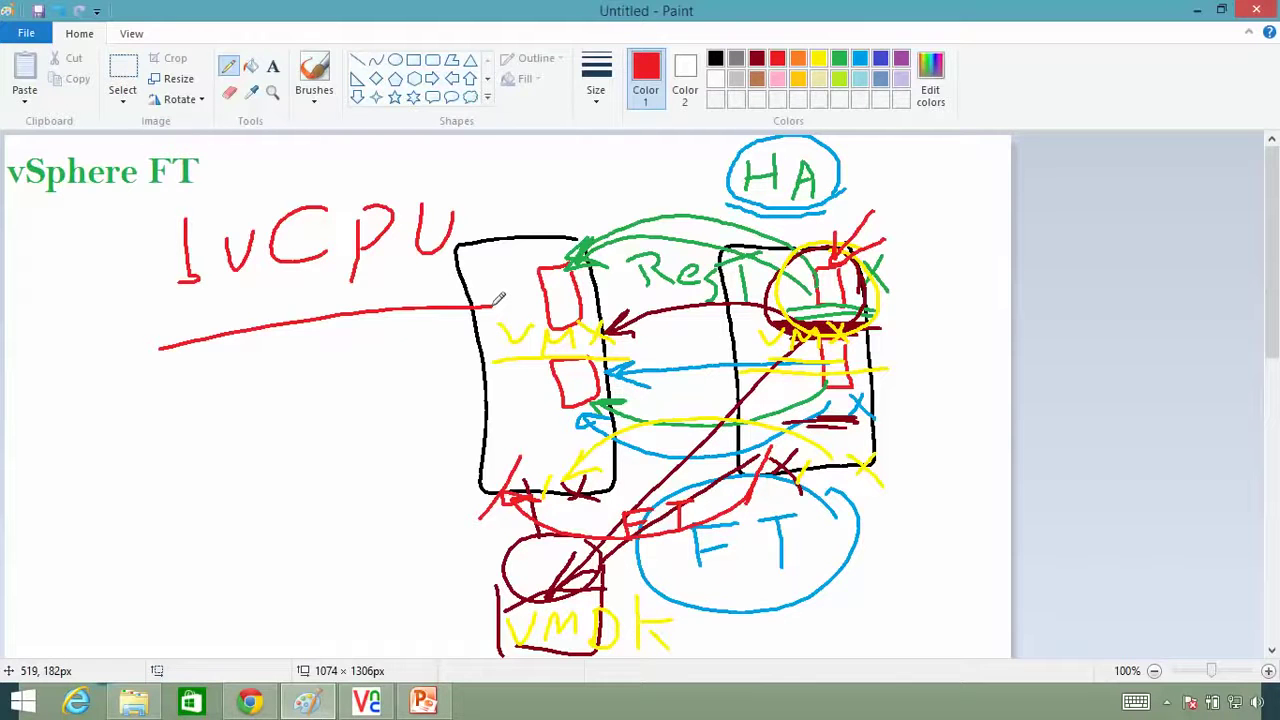
- In pink, draw an arrow at the right host's lower VM, link it by arrows to the VMDK label and write "Thick"
left_click(777, 79)
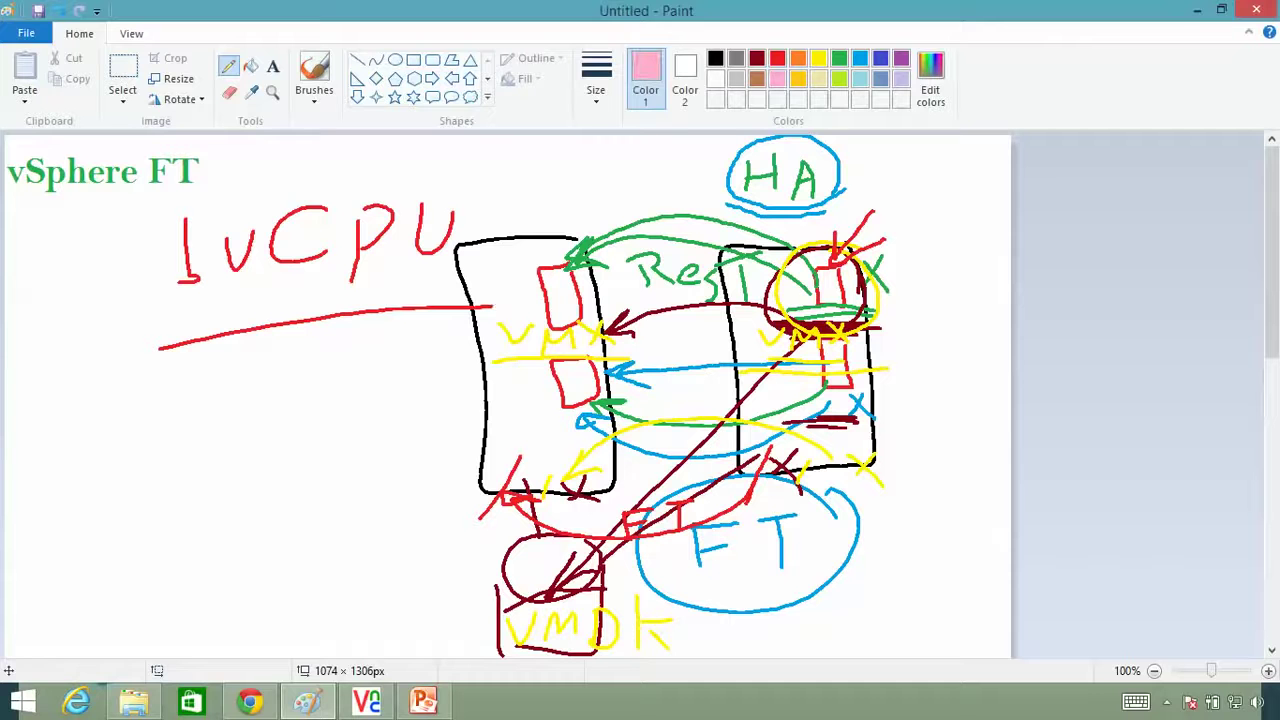
mouse_move(966, 307)
left_mouse_down()
mouse_move(873, 362)
mouse_move(892, 345)
mouse_move(895, 366)
left_mouse_up()
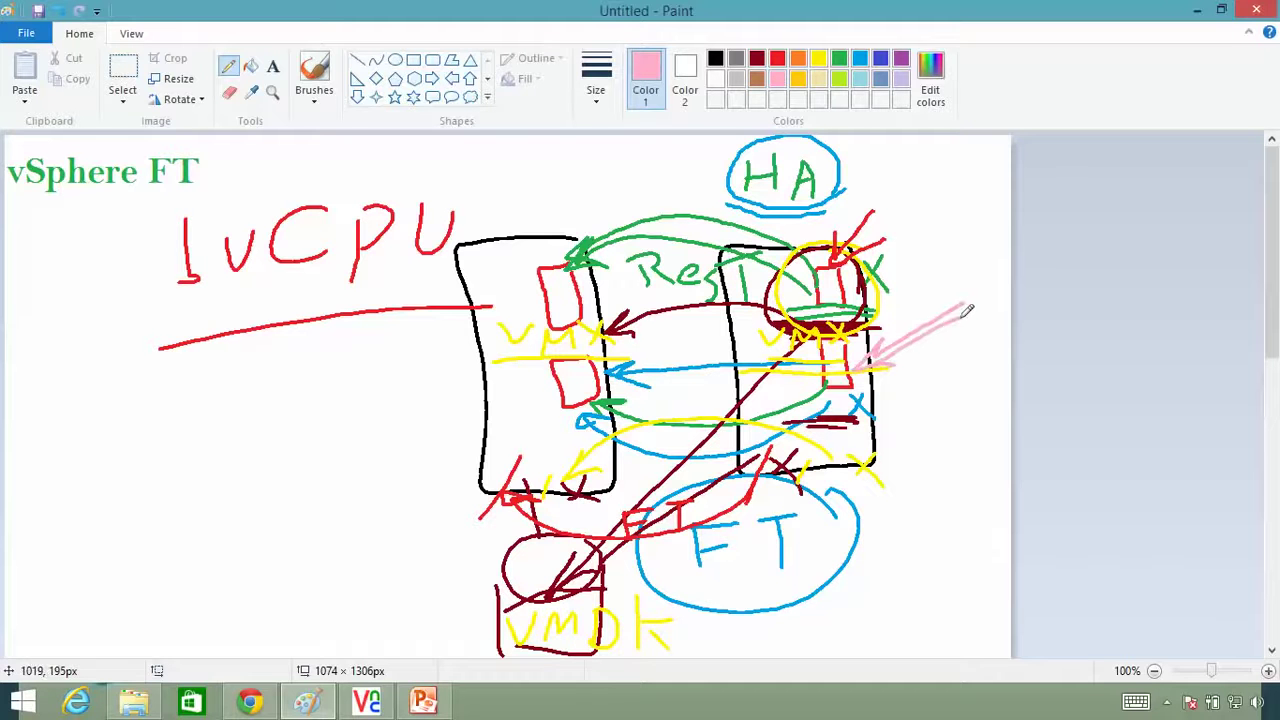
mouse_move(967, 310)
left_mouse_down()
mouse_move(943, 509)
mouse_move(954, 543)
mouse_move(670, 607)
mouse_move(798, 620)
mouse_move(750, 658)
mouse_move(890, 658)
left_mouse_up()
left_click_drag(924, 614, 926, 656)
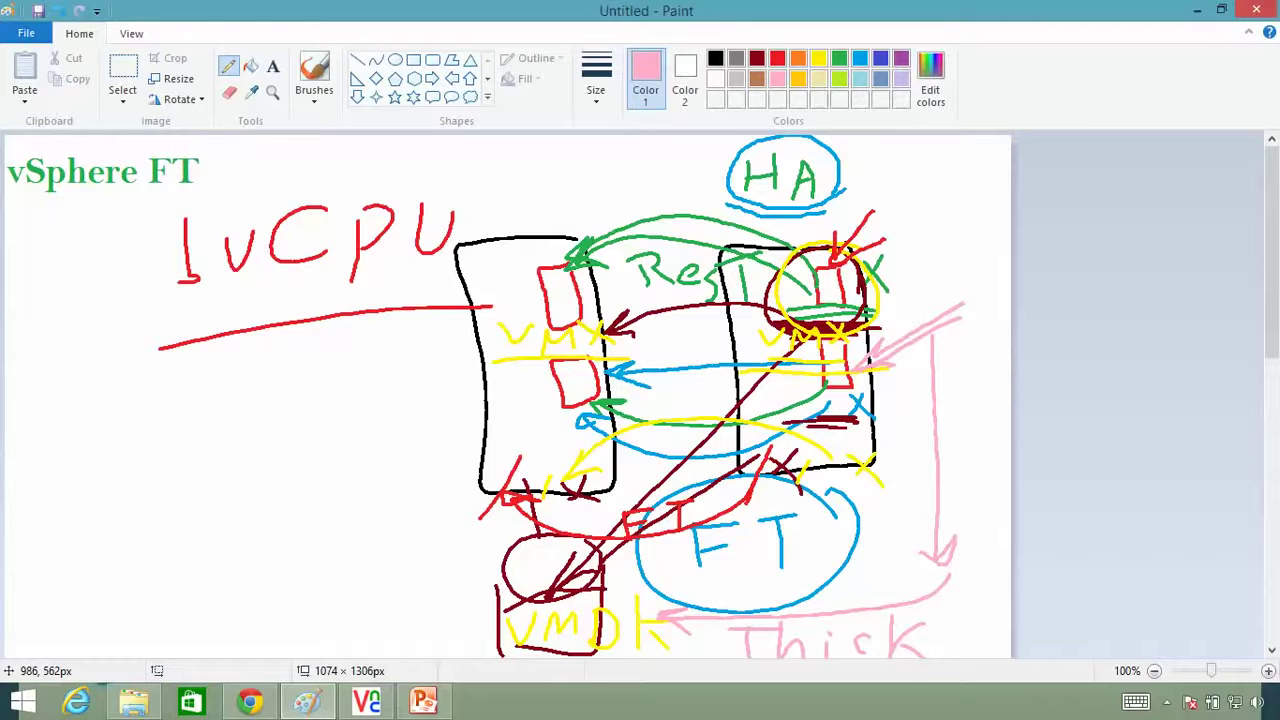
- Draw pink arrows pointing at the right host's upper VM, lower VM, outer edge and lower corner cross
left_click_drag(828, 296, 958, 195)
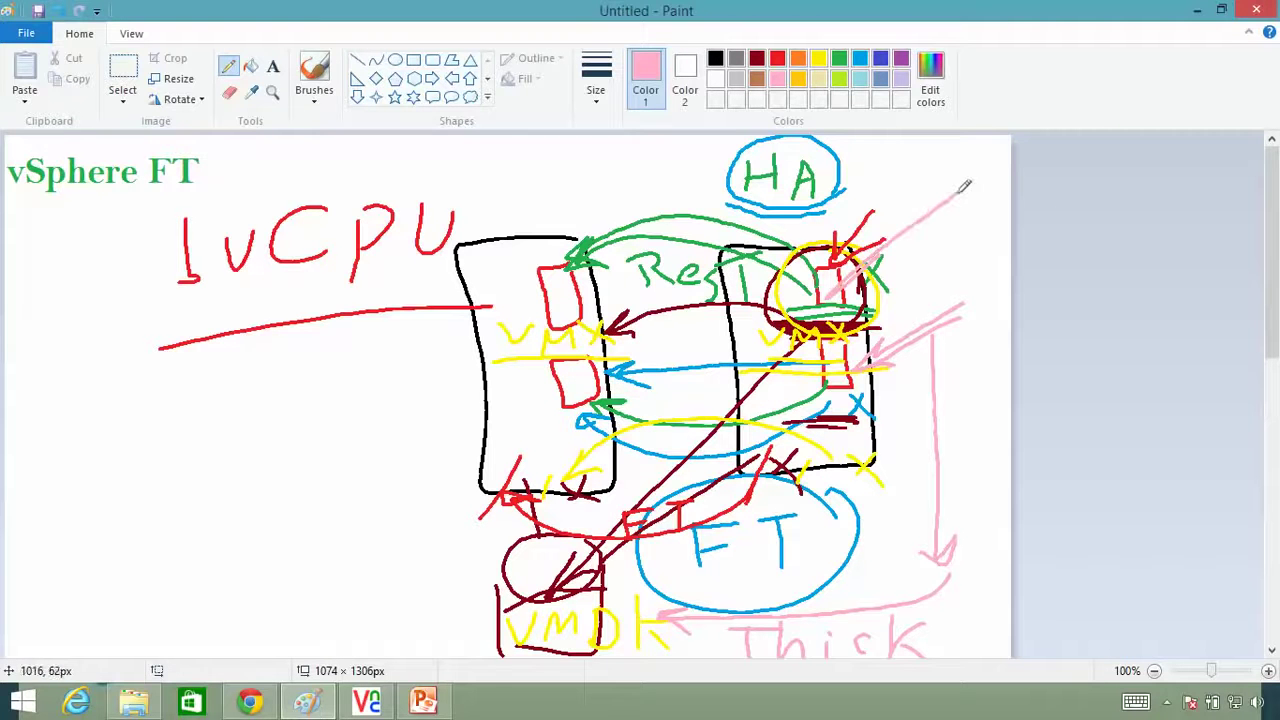
mouse_move(845, 258)
left_mouse_down()
mouse_move(830, 296)
mouse_move(862, 292)
left_mouse_up()
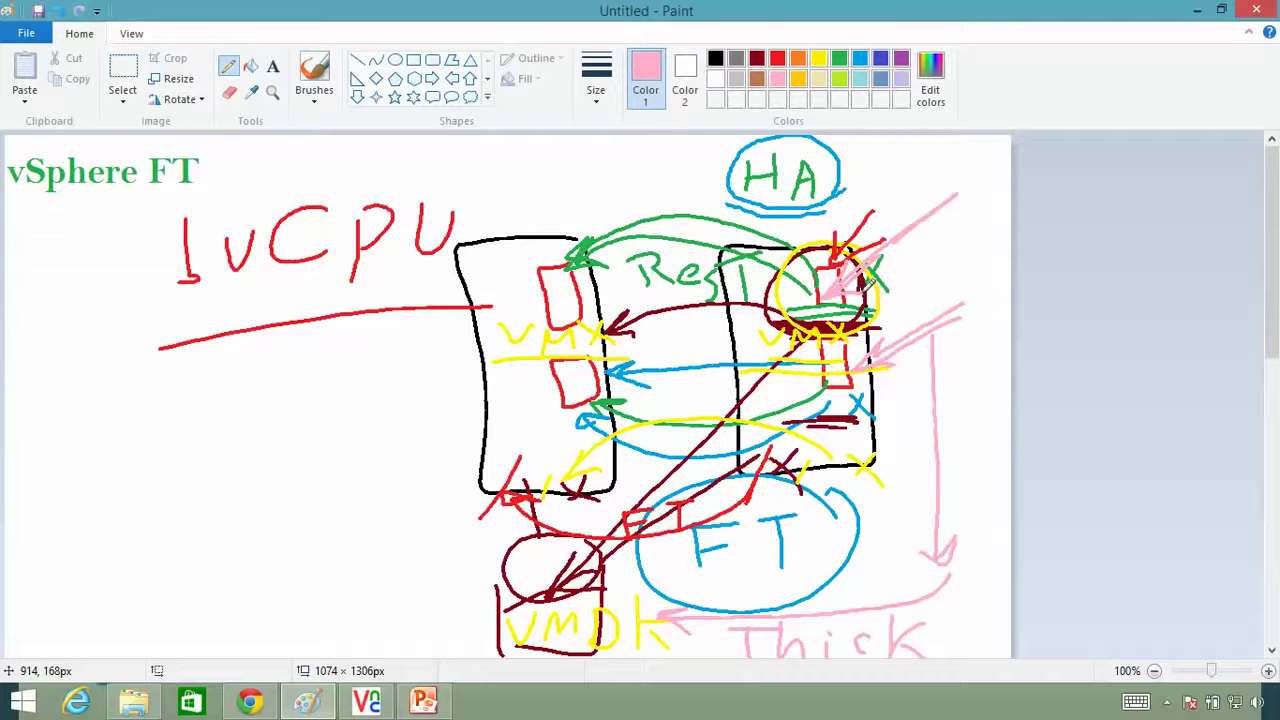
mouse_move(932, 419)
left_mouse_down()
mouse_move(890, 392)
mouse_move(875, 402)
left_mouse_up()
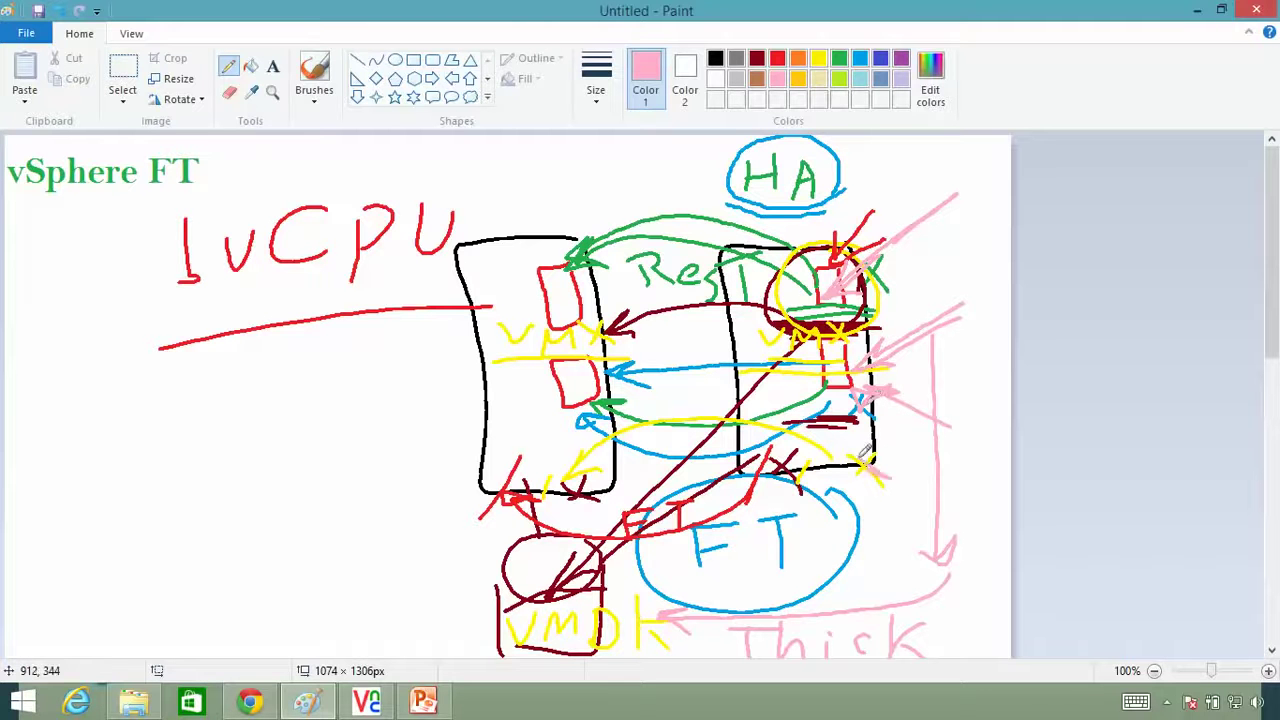
left_click_drag(868, 460, 856, 498)
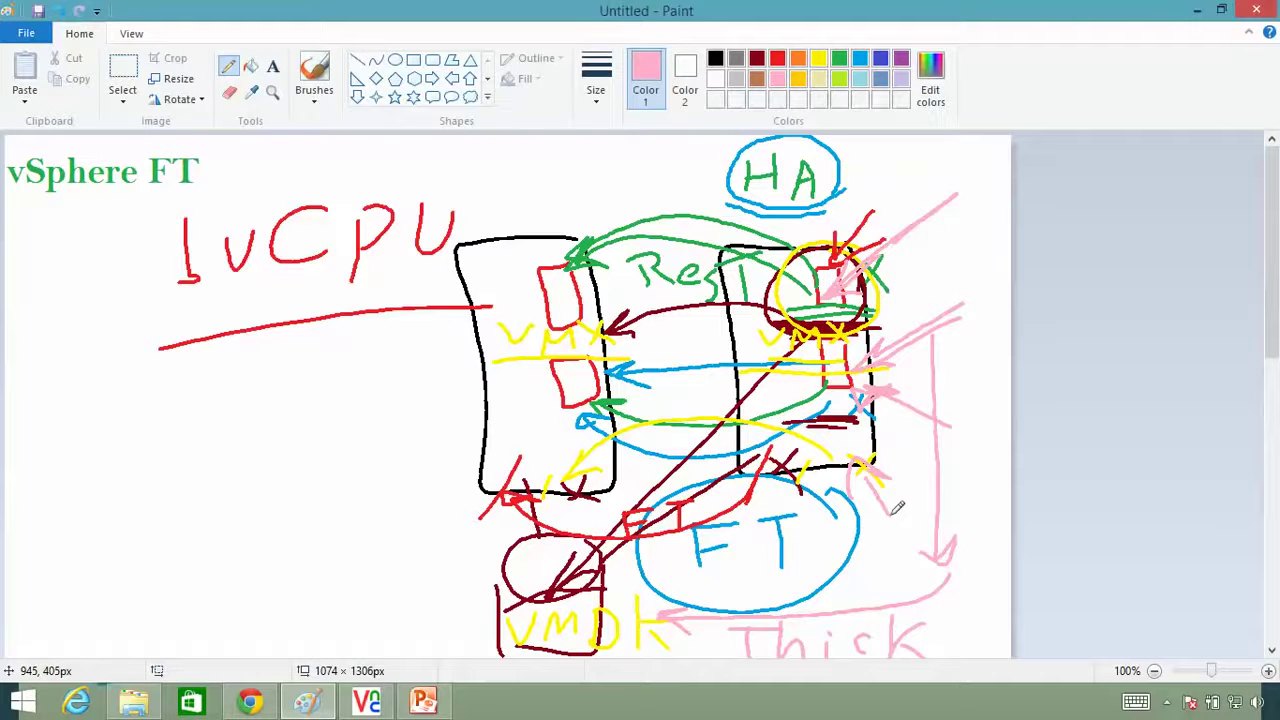
mouse_move(905, 410)
left_mouse_down()
mouse_move(886, 423)
mouse_move(967, 418)
left_mouse_up()
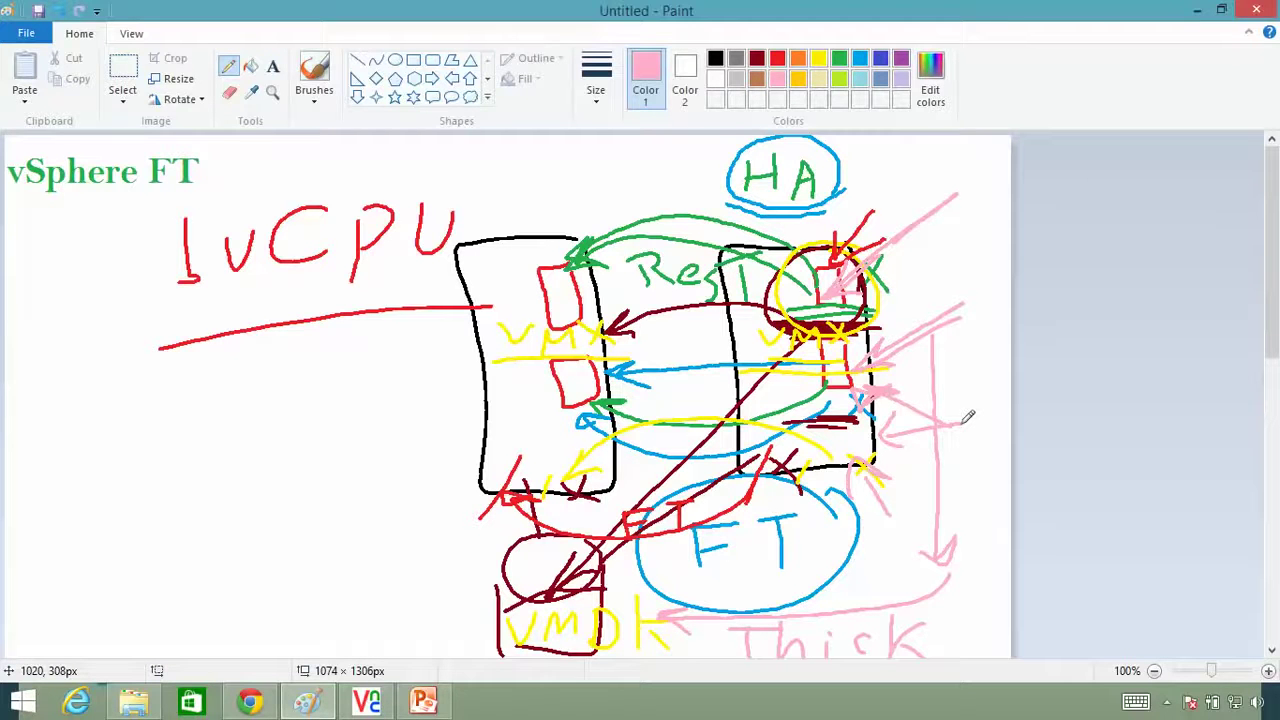
- Draw pink arrows pointing down at the tops of both hosts, and one from the side at the right host's upper VM
left_click_drag(758, 210, 772, 236)
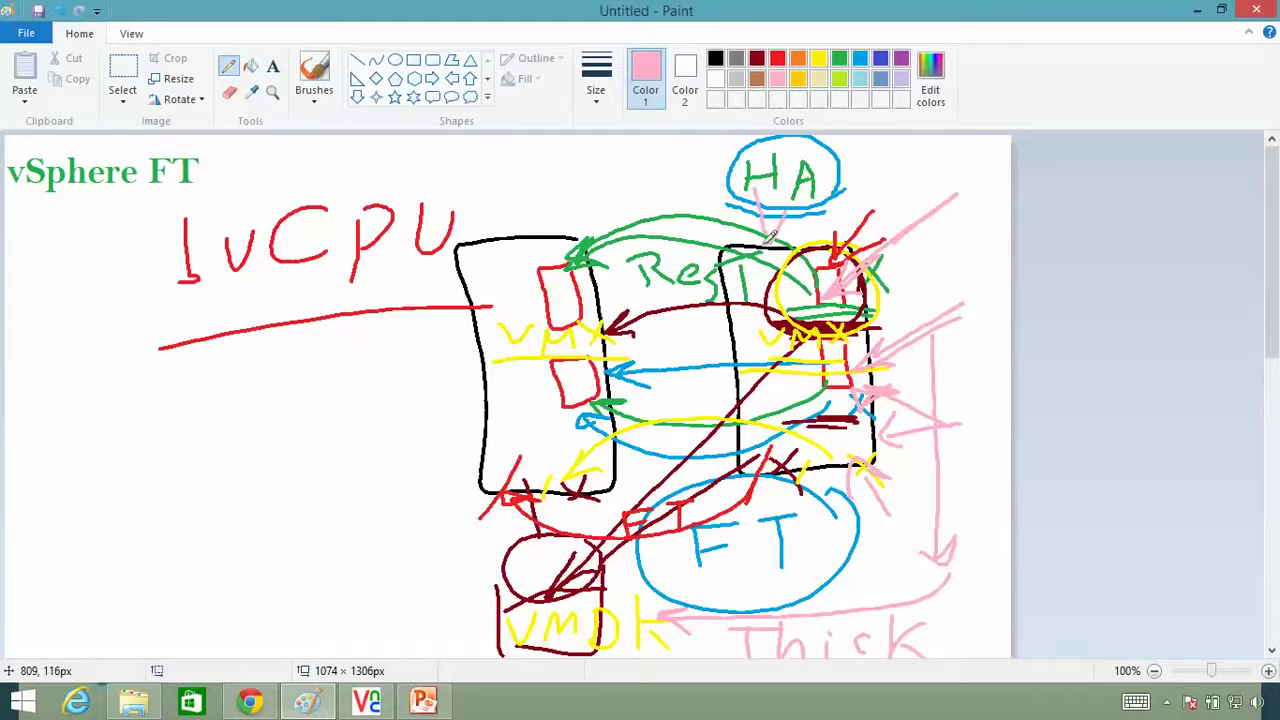
mouse_move(538, 186)
left_mouse_down()
mouse_move(550, 238)
mouse_move(565, 221)
left_mouse_up()
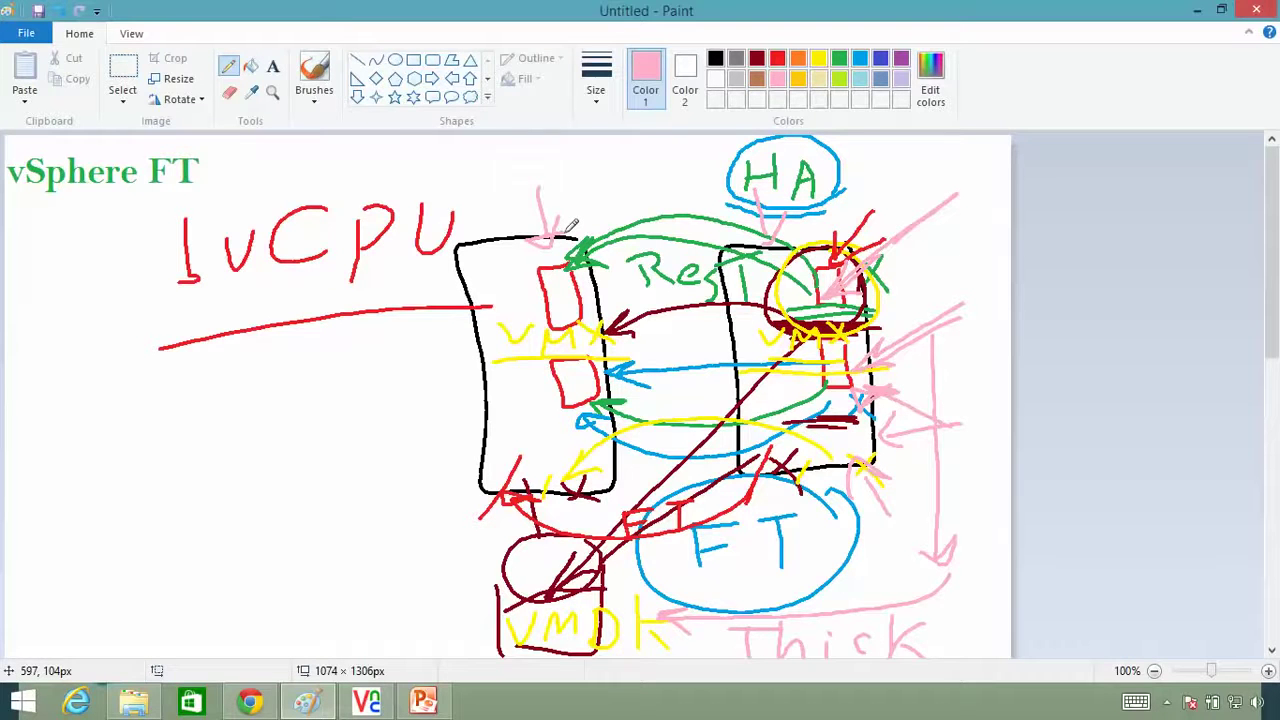
mouse_move(972, 262)
left_mouse_down()
mouse_move(880, 290)
mouse_move(920, 292)
left_mouse_up()
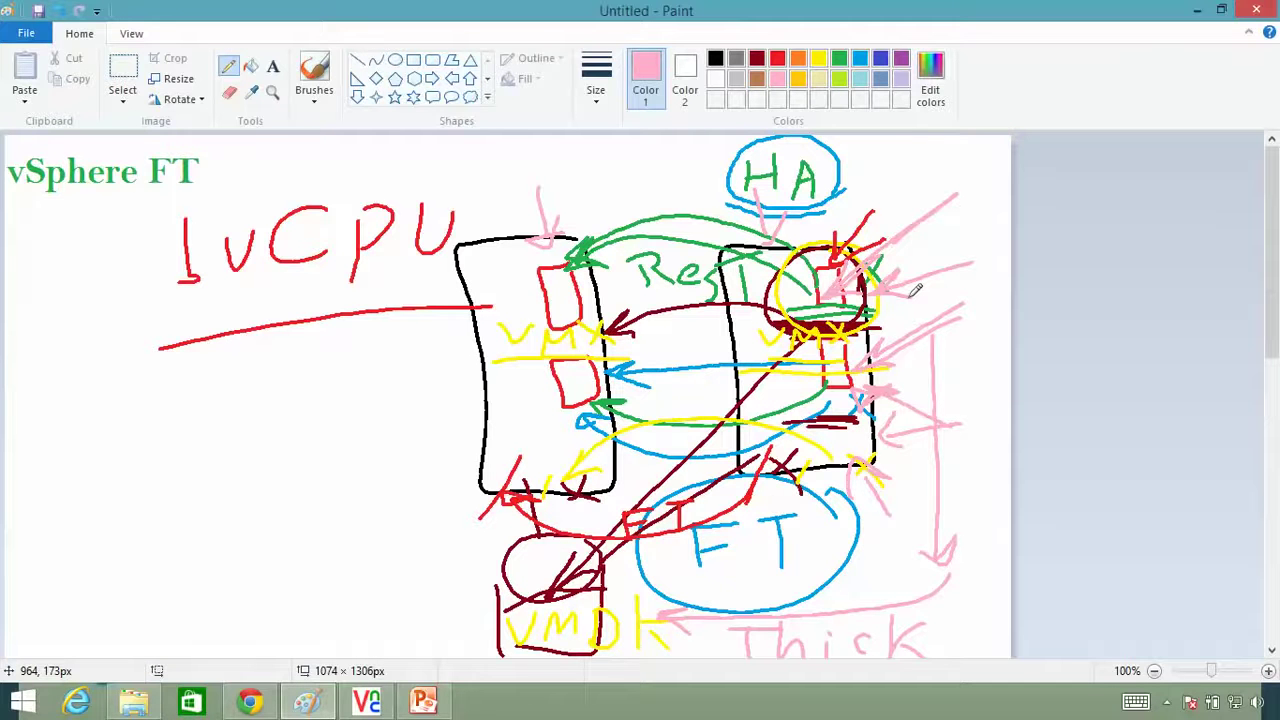
- Underline the 1 of "1vCPU" in pink, and draw a downward arrow from it to a handwritten 4
left_click_drag(157, 310, 224, 306)
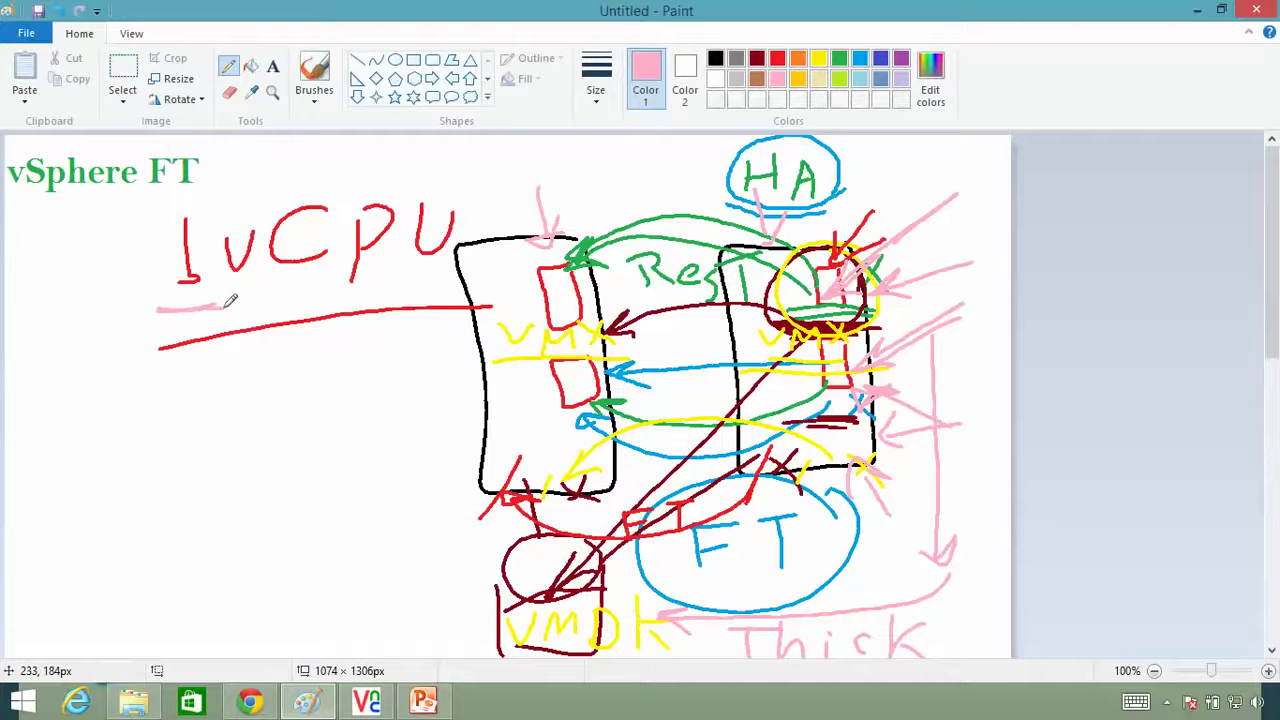
mouse_move(204, 312)
left_mouse_down()
mouse_move(205, 380)
mouse_move(188, 358)
left_mouse_up()
left_click_drag(178, 420, 204, 501)
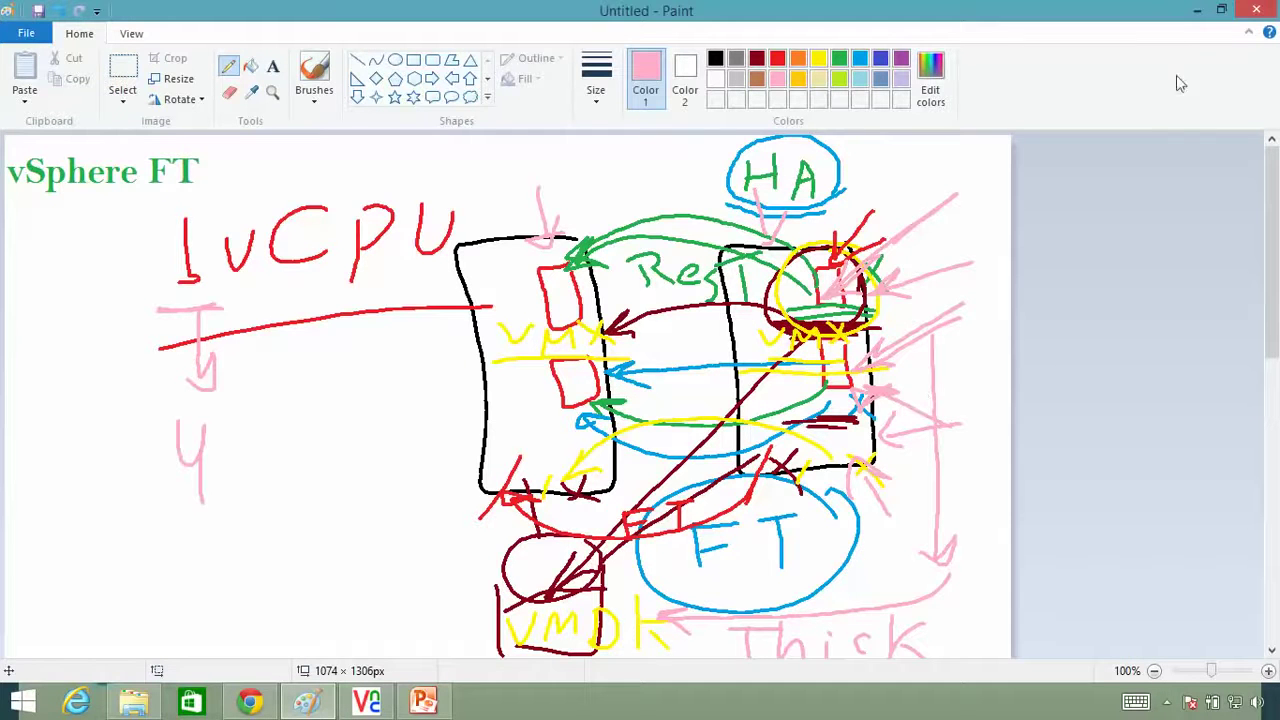
- Switch to the vSphere Client and examine the summary of host 172.16.0.110 down to its Fault Tolerance details
left_click(1197, 10)
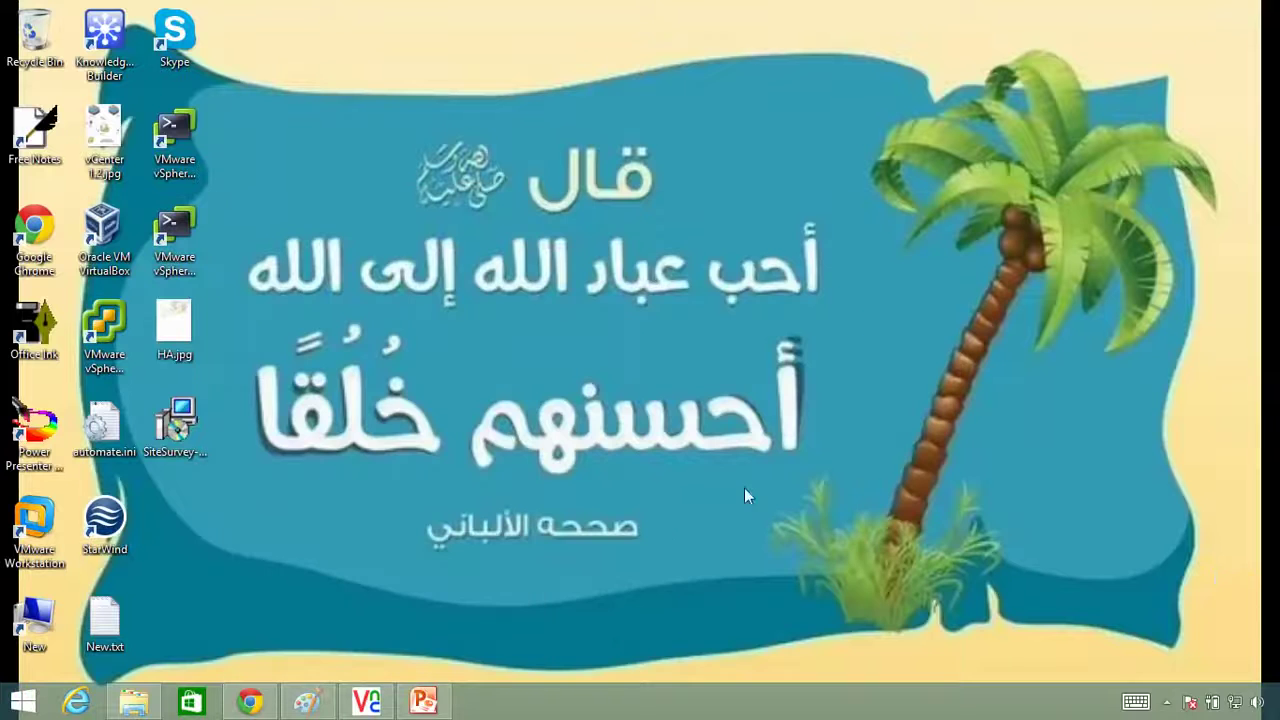
left_click(366, 701)
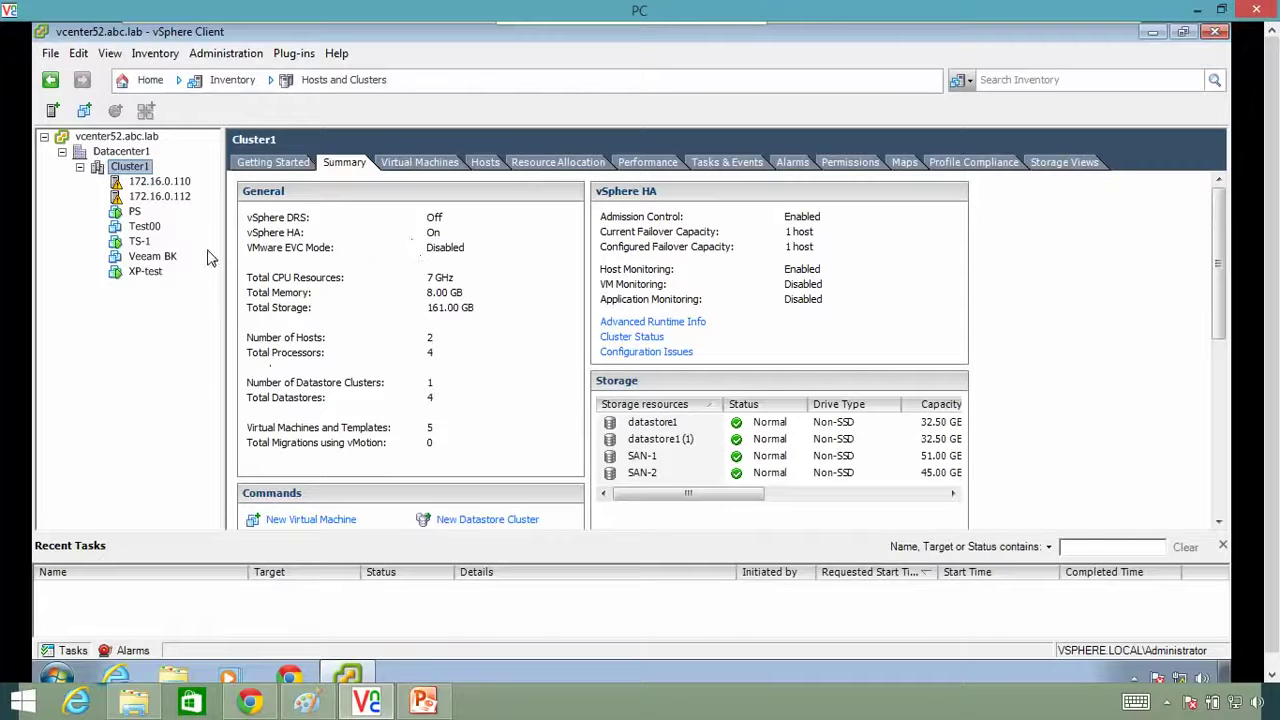
left_click(160, 182)
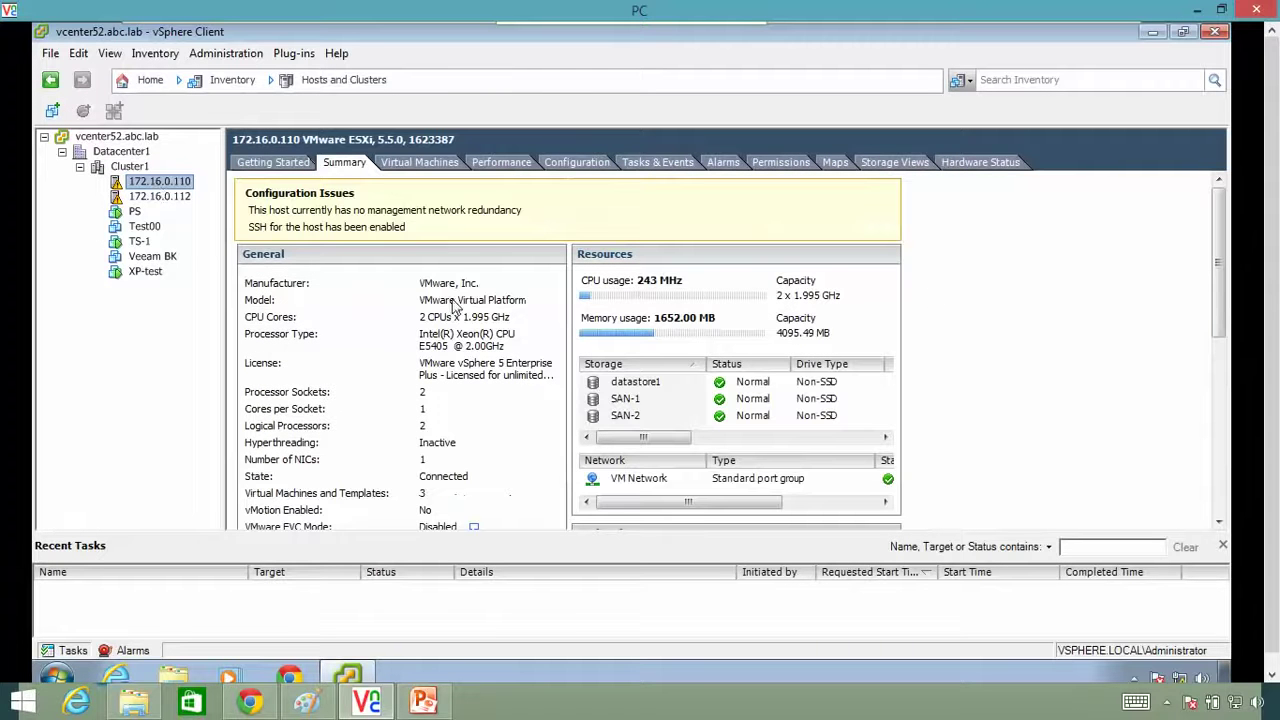
scroll(1223, 270, "down", 3)
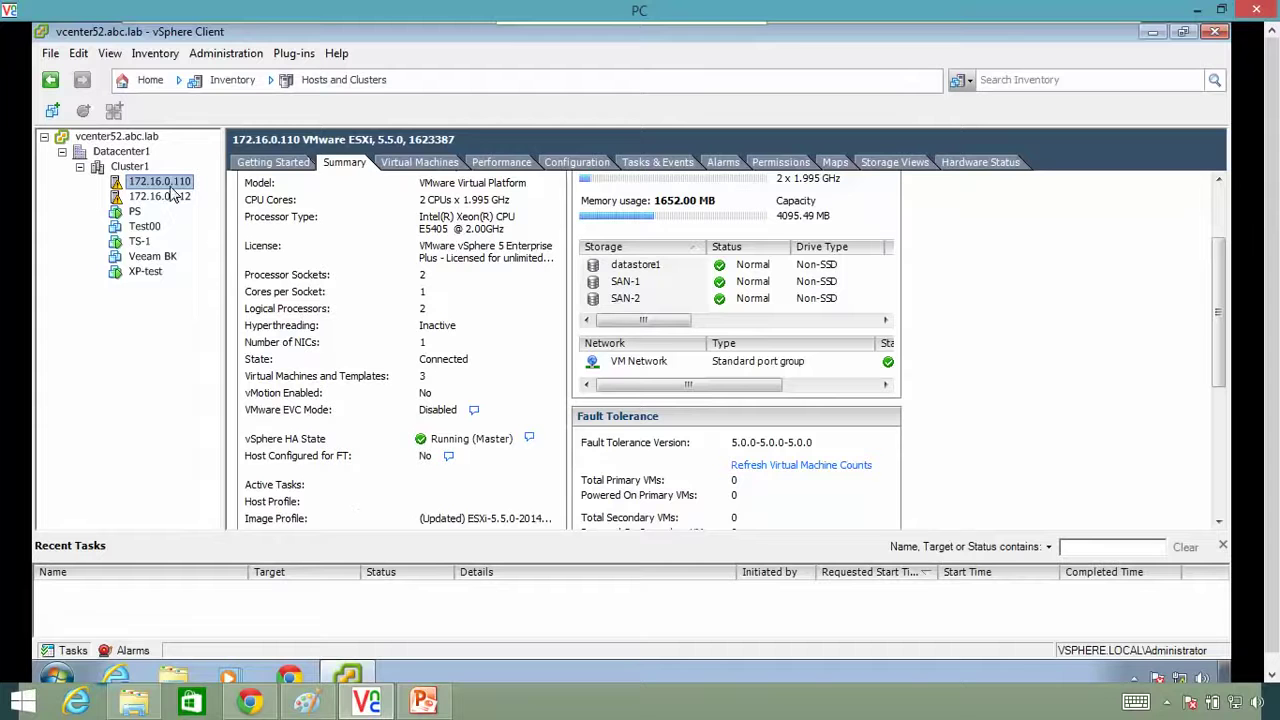
- Examine the Fault Tolerance requirements listed for "Host Configured for FT" on host 172.16.0.110
left_click(449, 458)
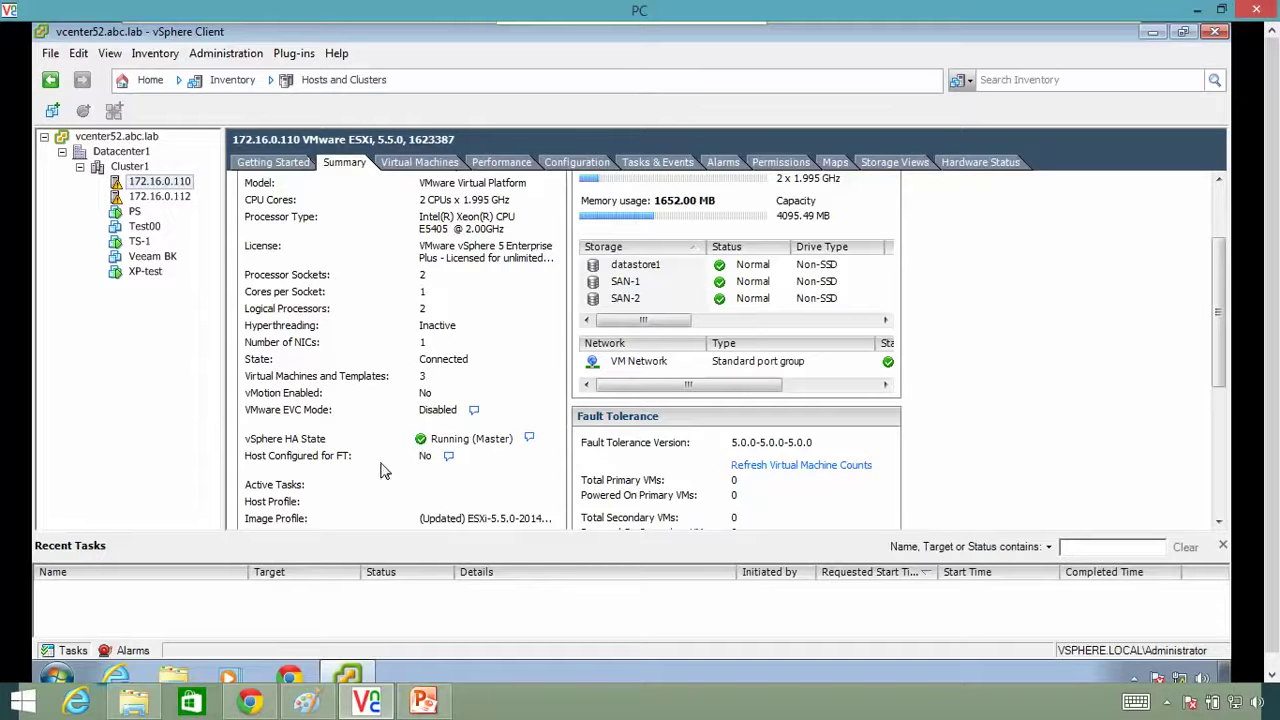
left_click(450, 457)
mouse_move(448, 456)
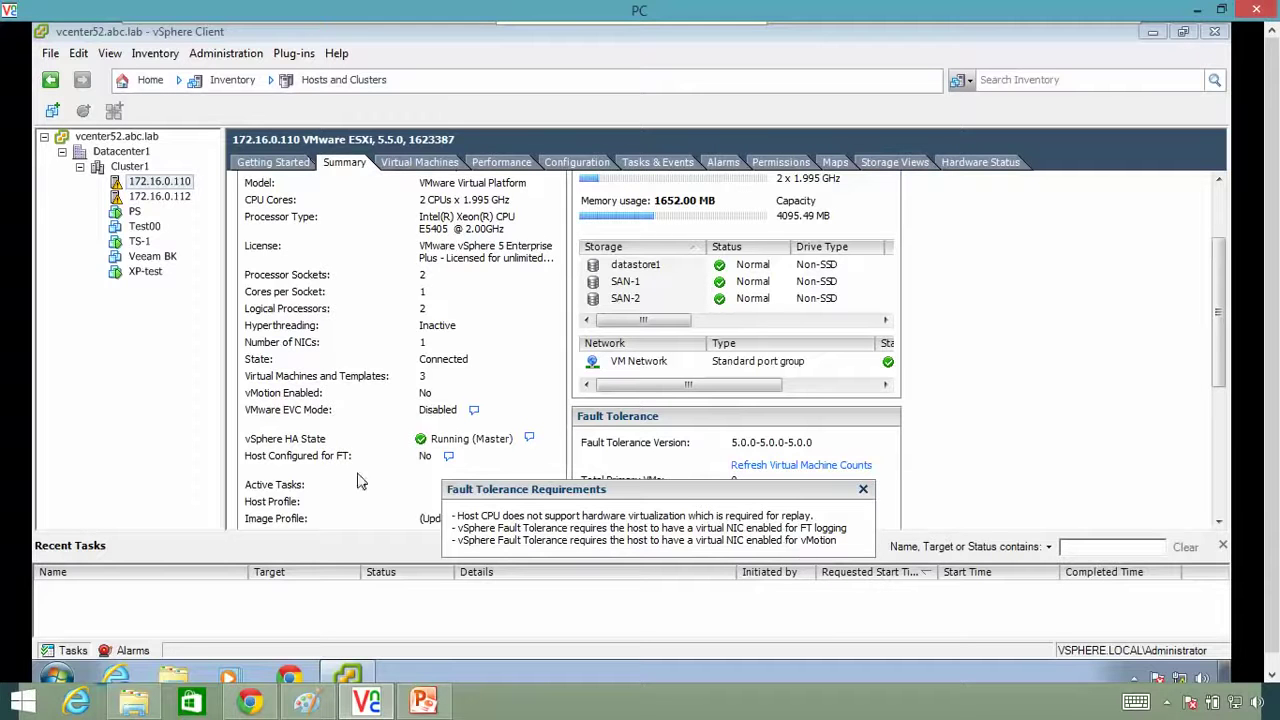
left_click(343, 432)
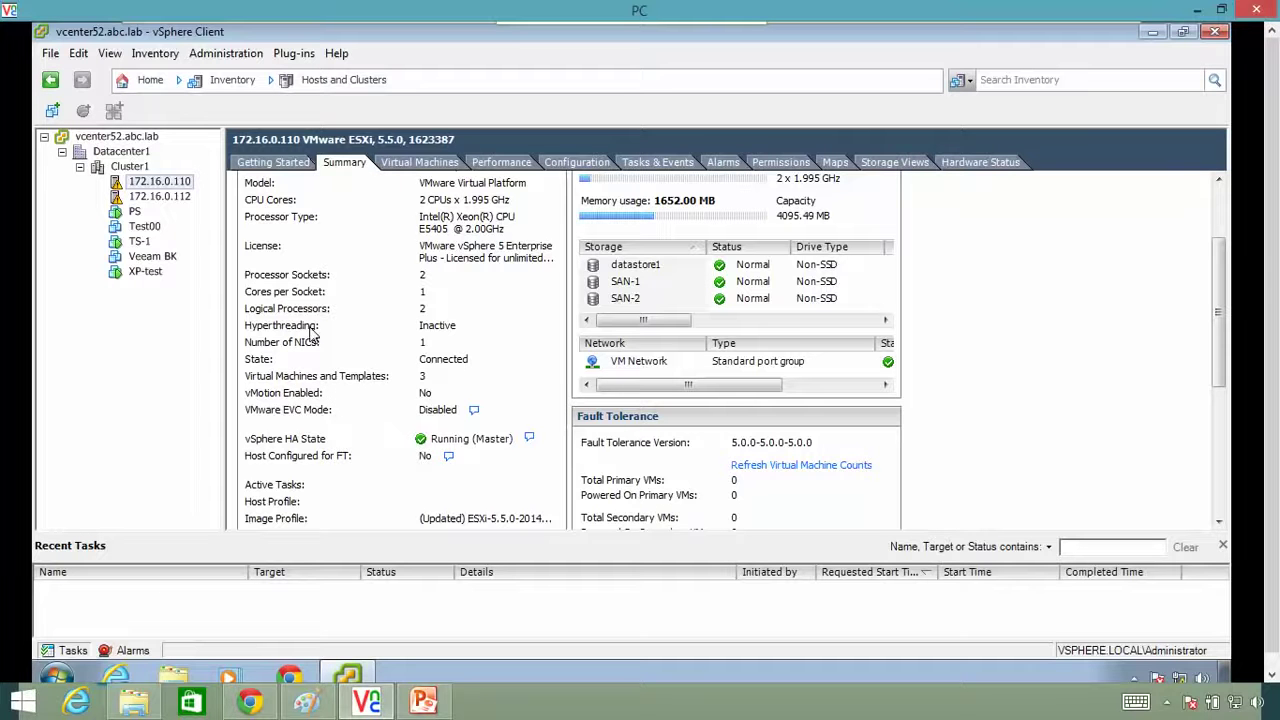
left_click(448, 456)
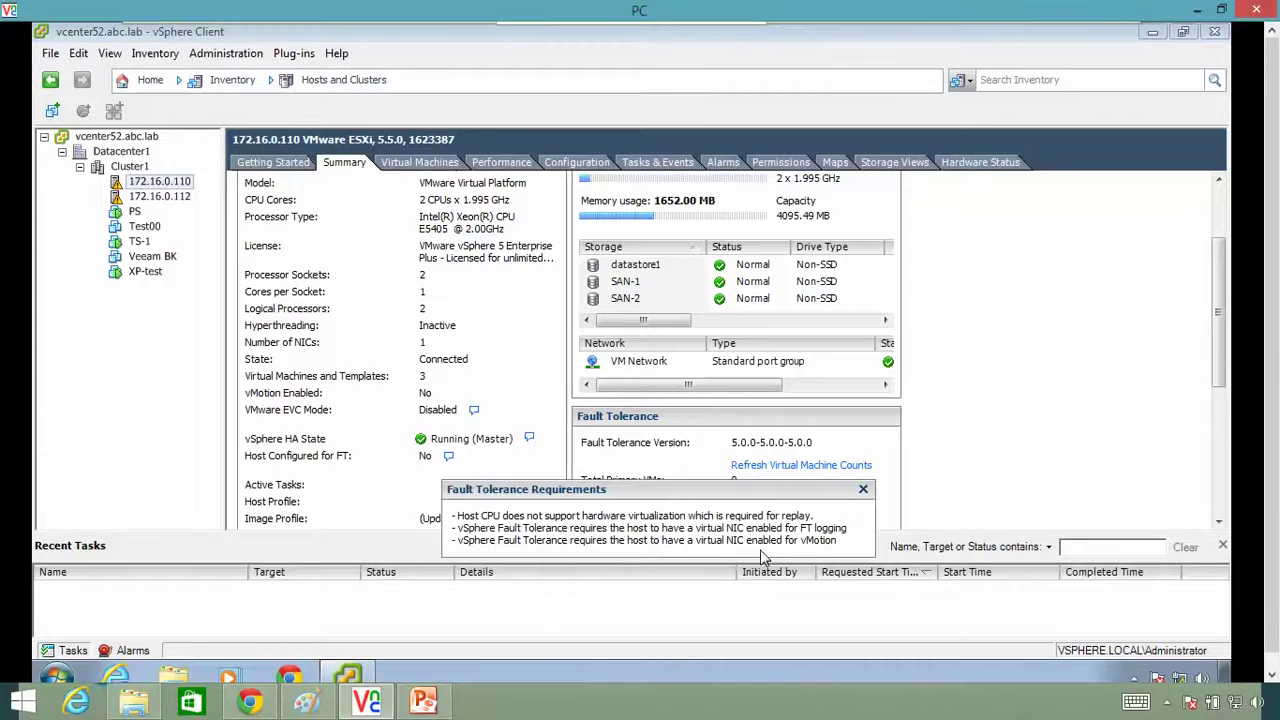
left_click(320, 438)
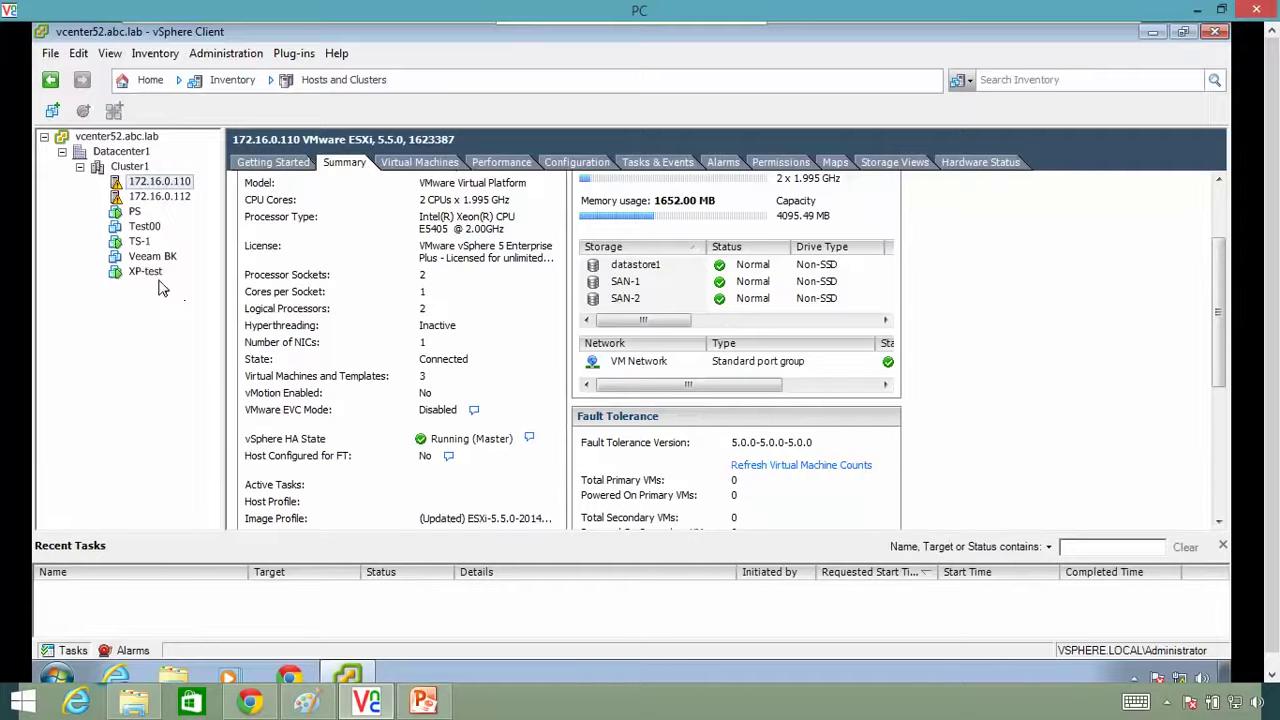
- Enable vMotion and Fault Tolerance Logging on the Management Network port of vSwitch0 on host 172.16.0.110, accepting the shared port group
left_click(598, 164)
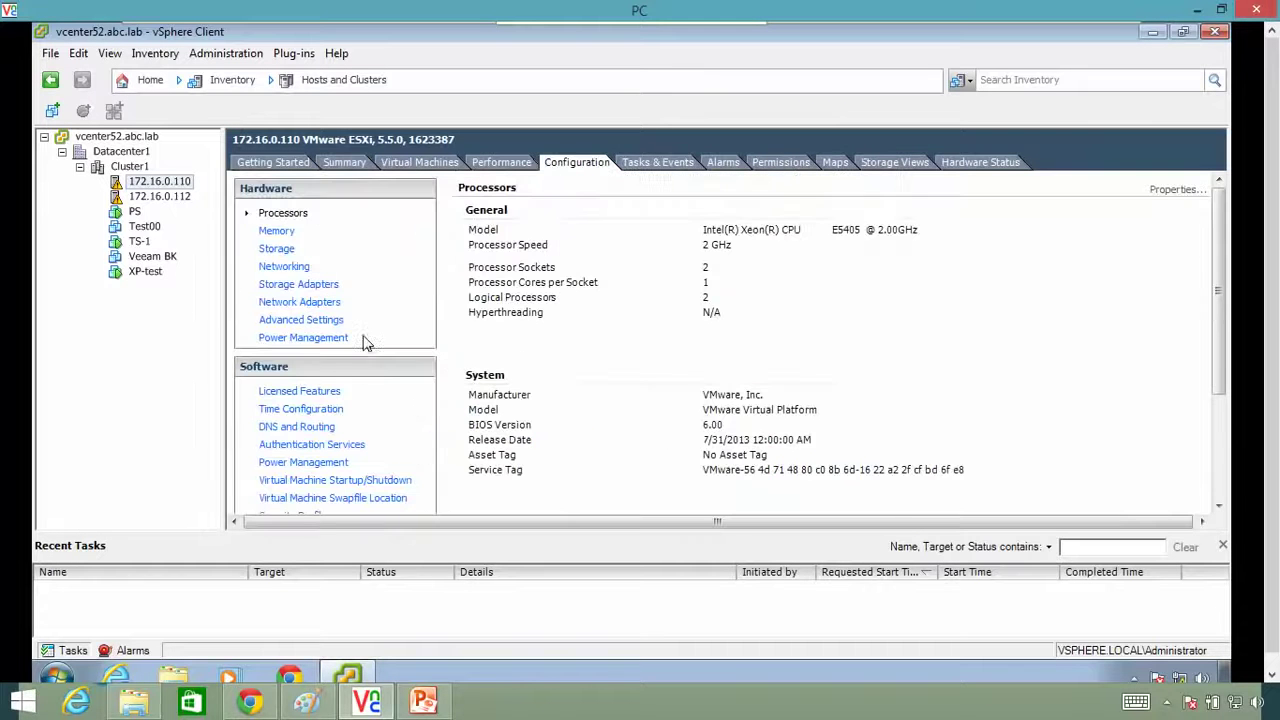
left_click(280, 268)
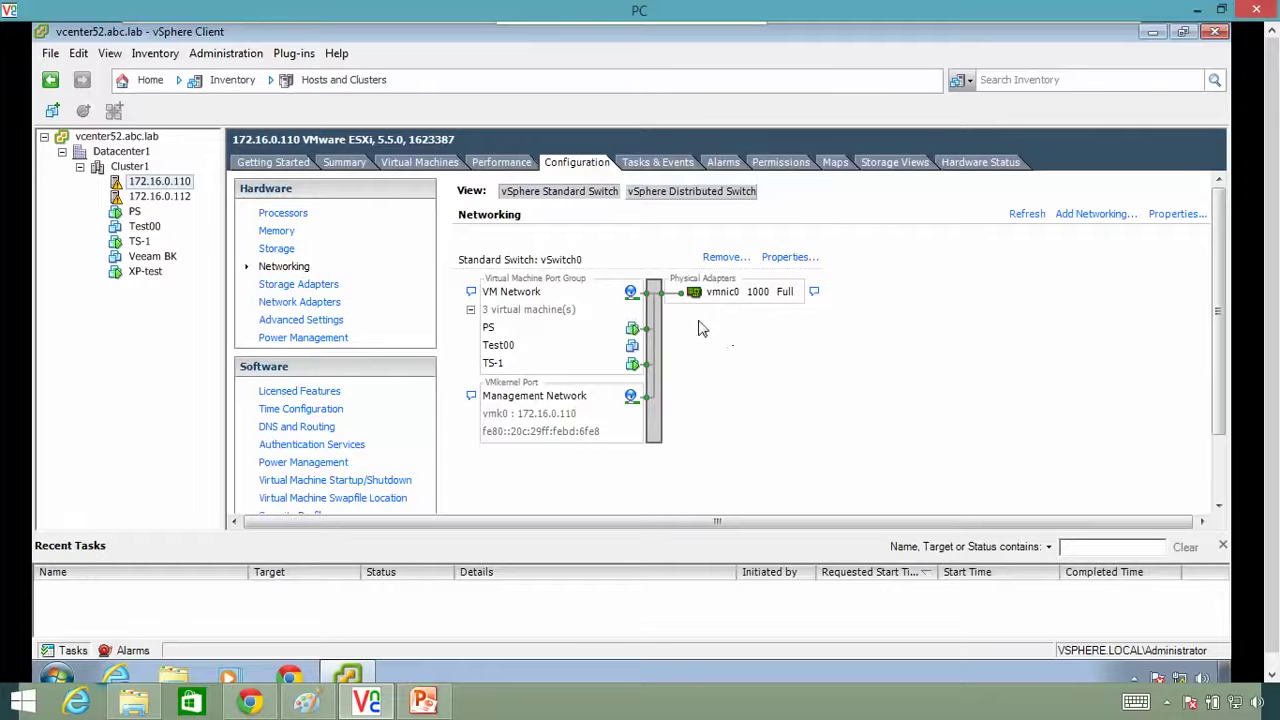
left_click(779, 261)
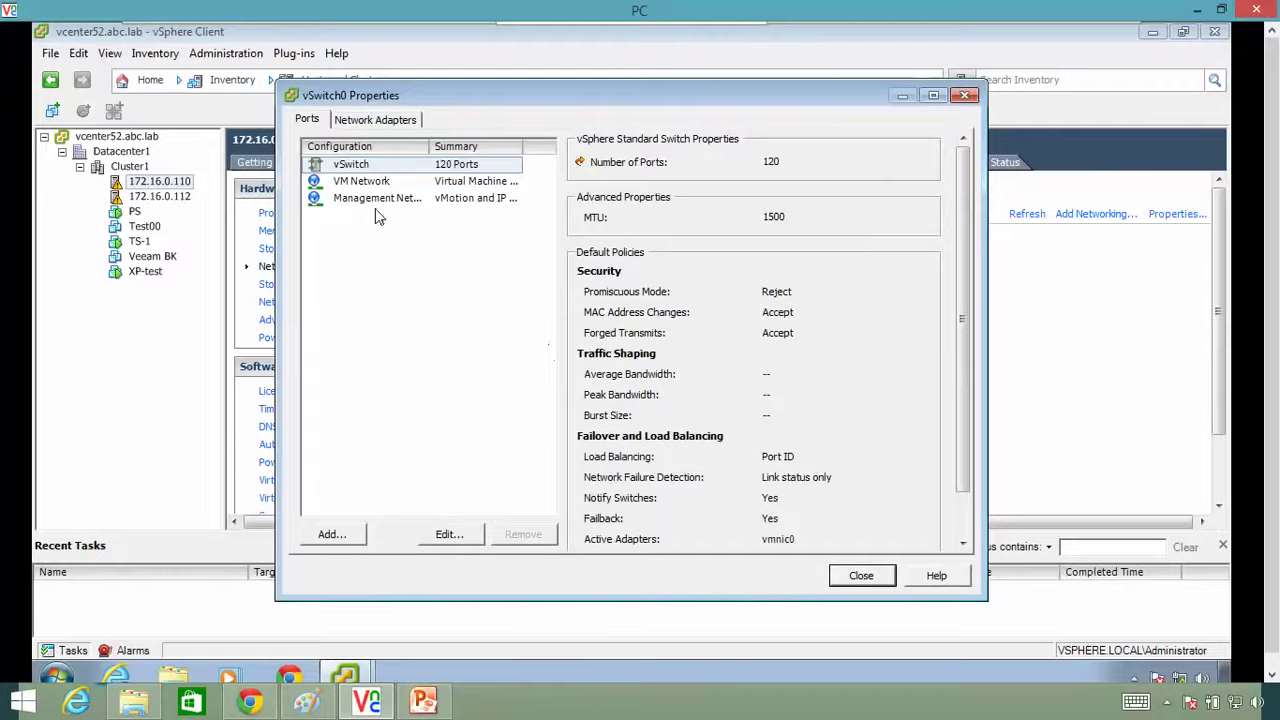
left_click(374, 203)
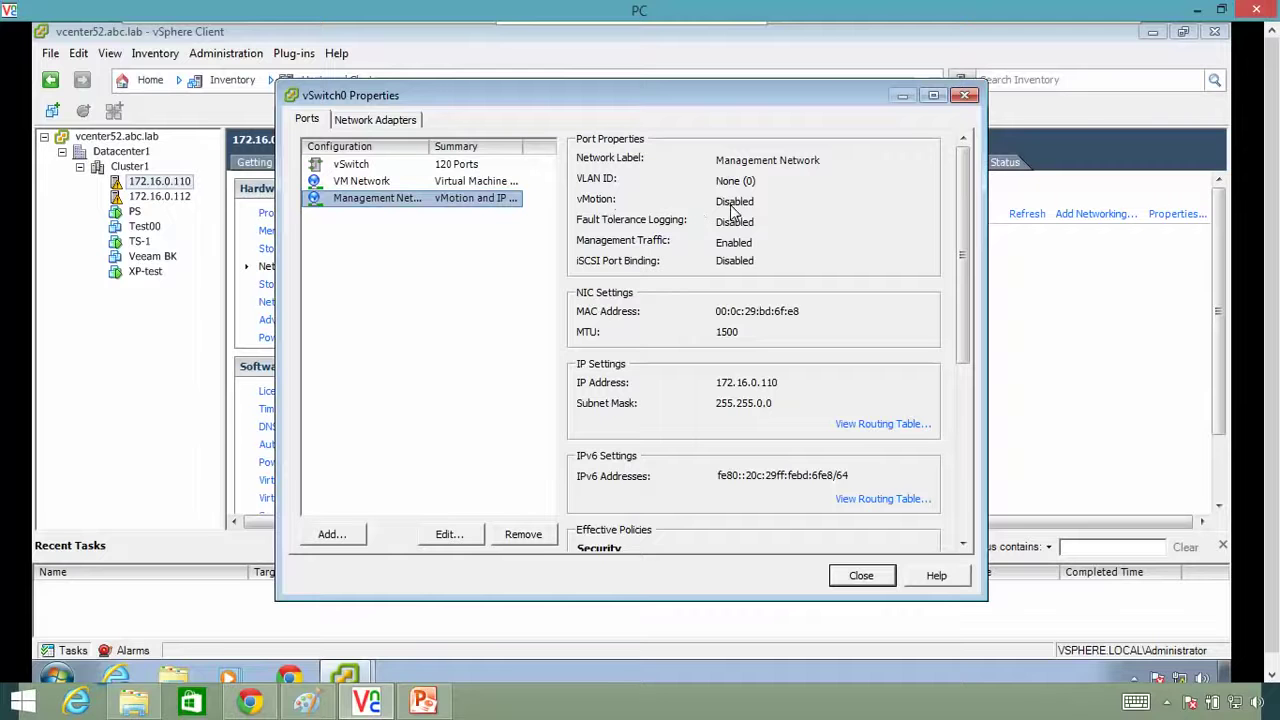
double_click(477, 199)
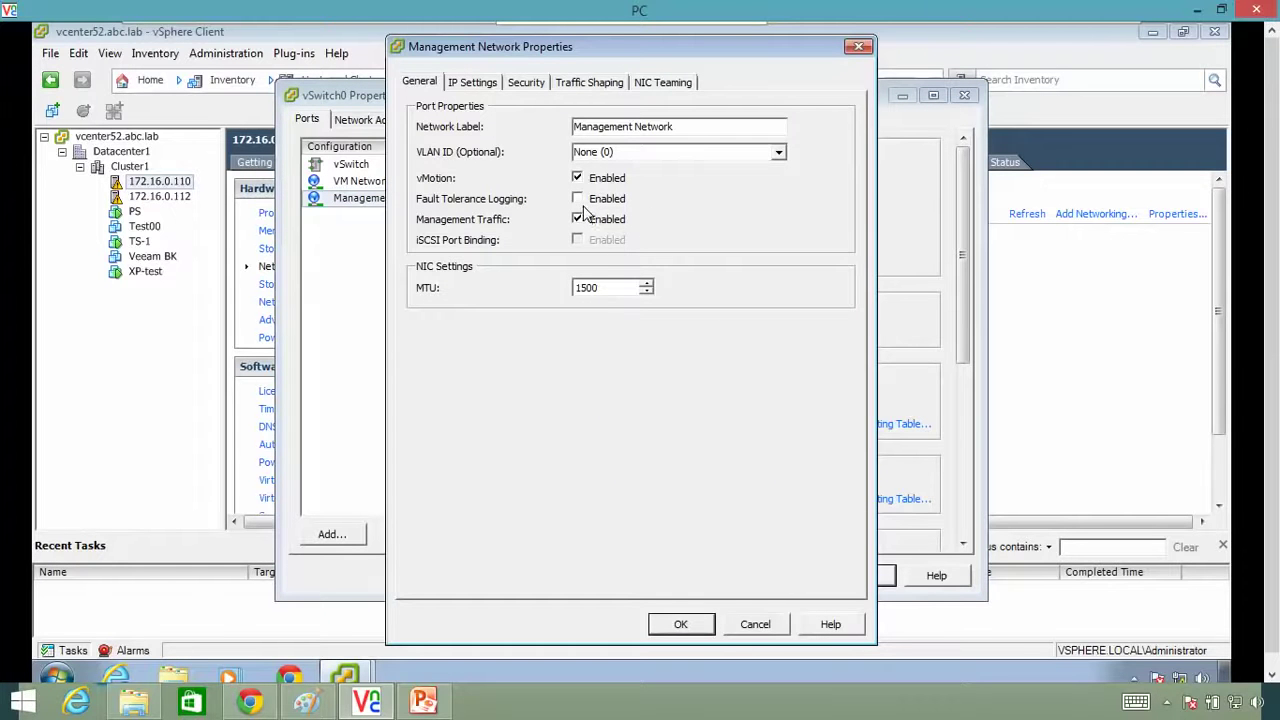
left_click(678, 623)
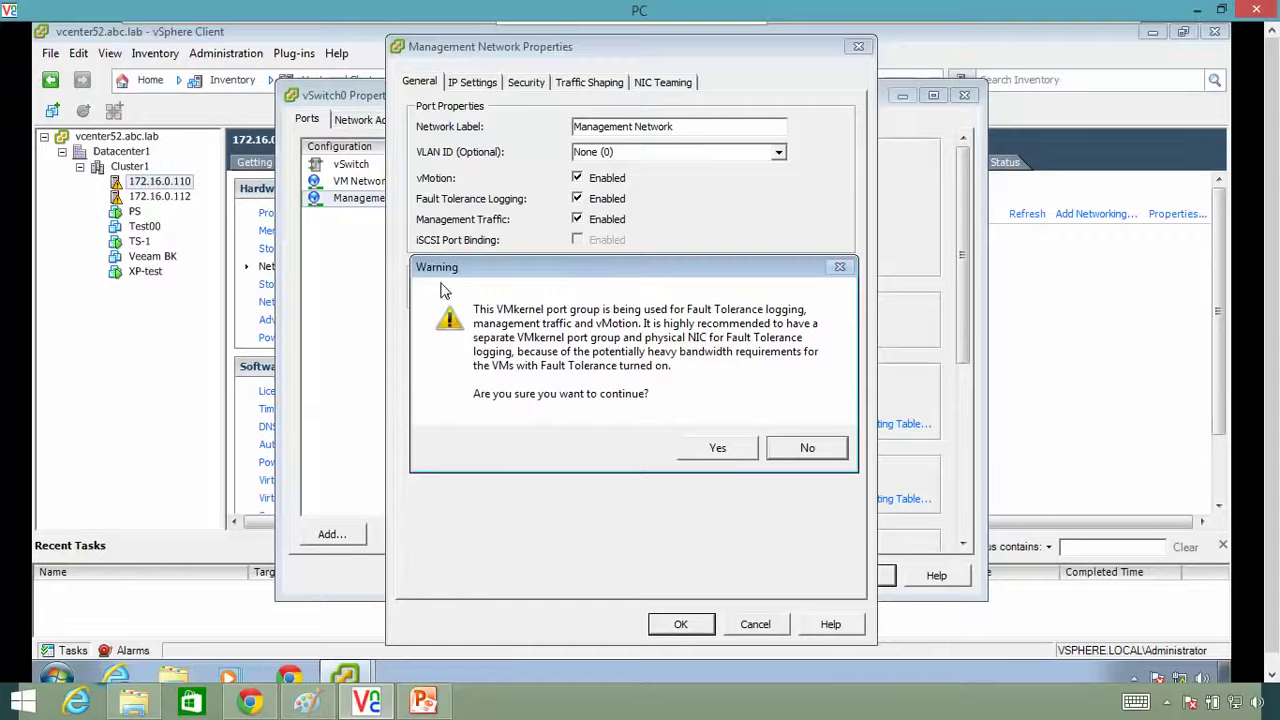
left_click(690, 452)
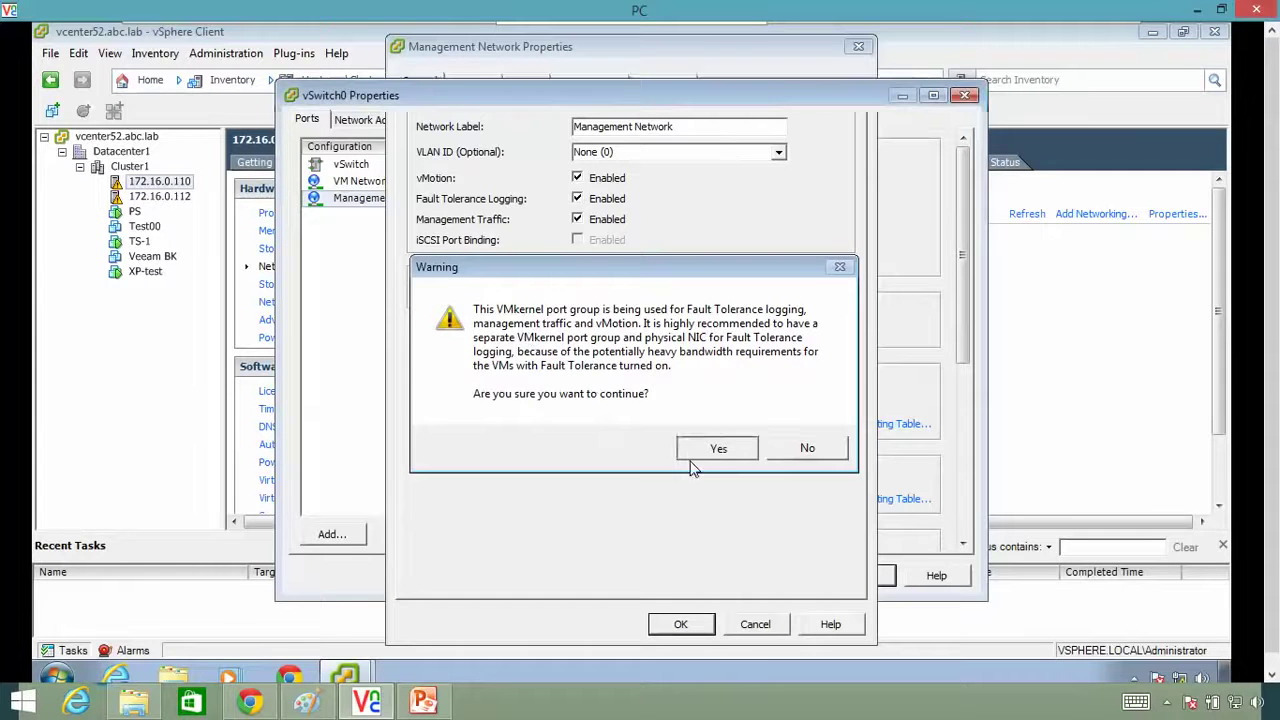
left_click(848, 580)
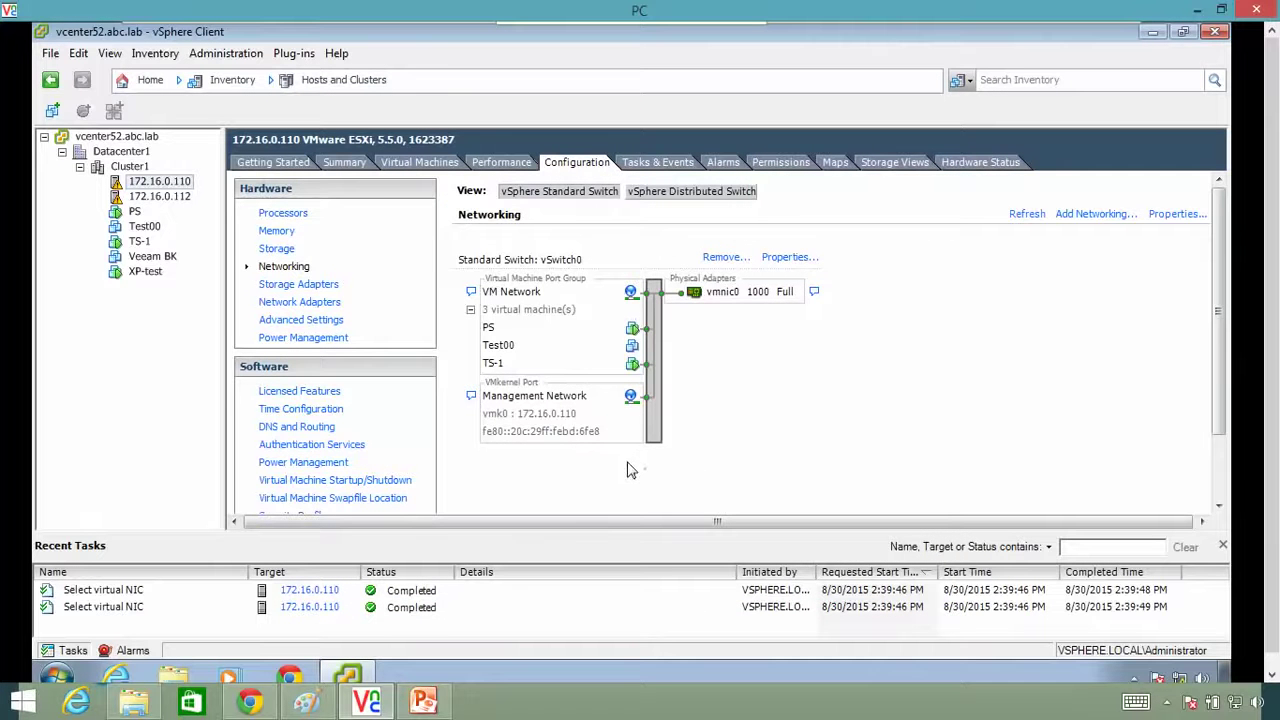
- Recheck the Fault Tolerance requirements listed for "Host Configured for FT" in the summary of host 172.16.0.110
left_click(404, 163)
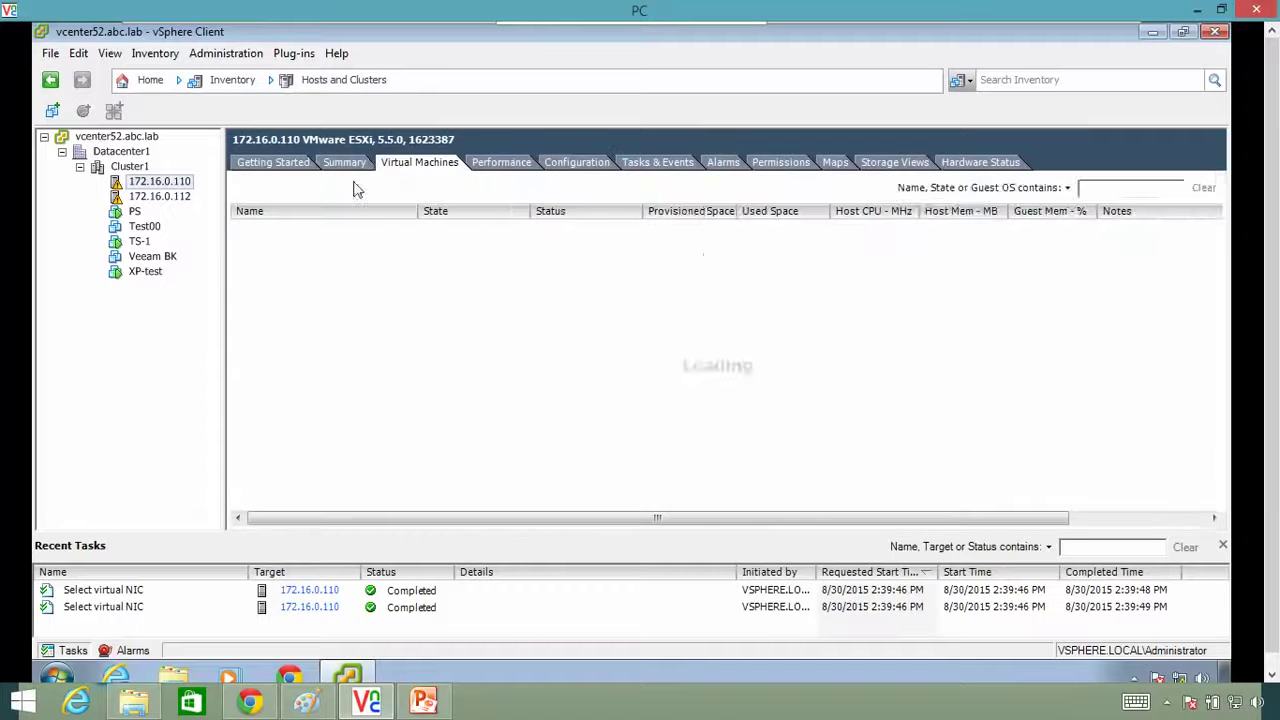
left_click(343, 164)
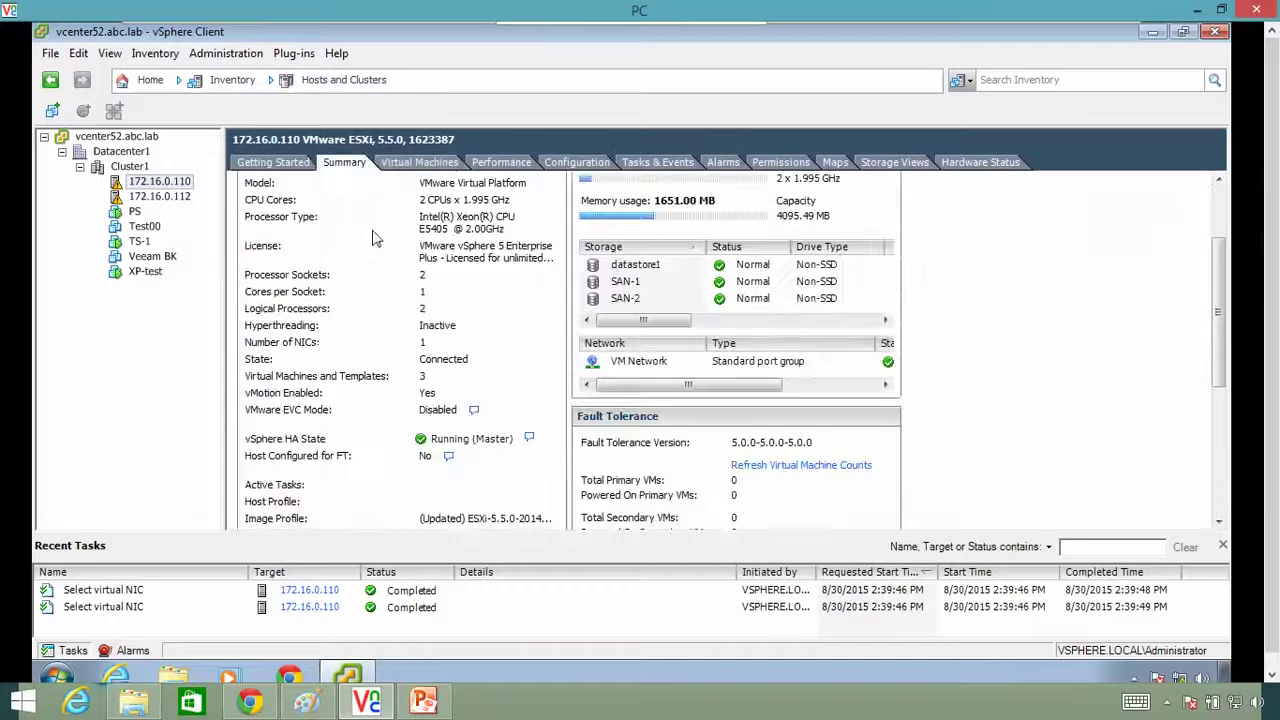
left_click(448, 458)
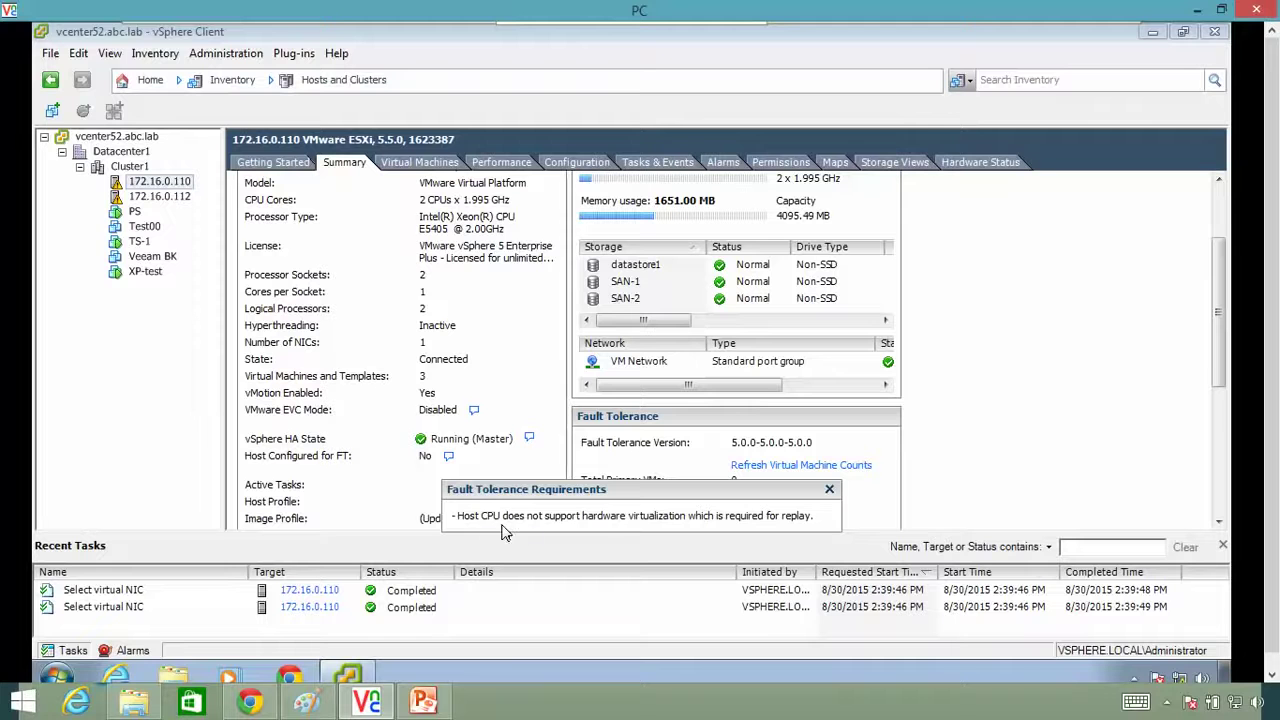
left_click(358, 430)
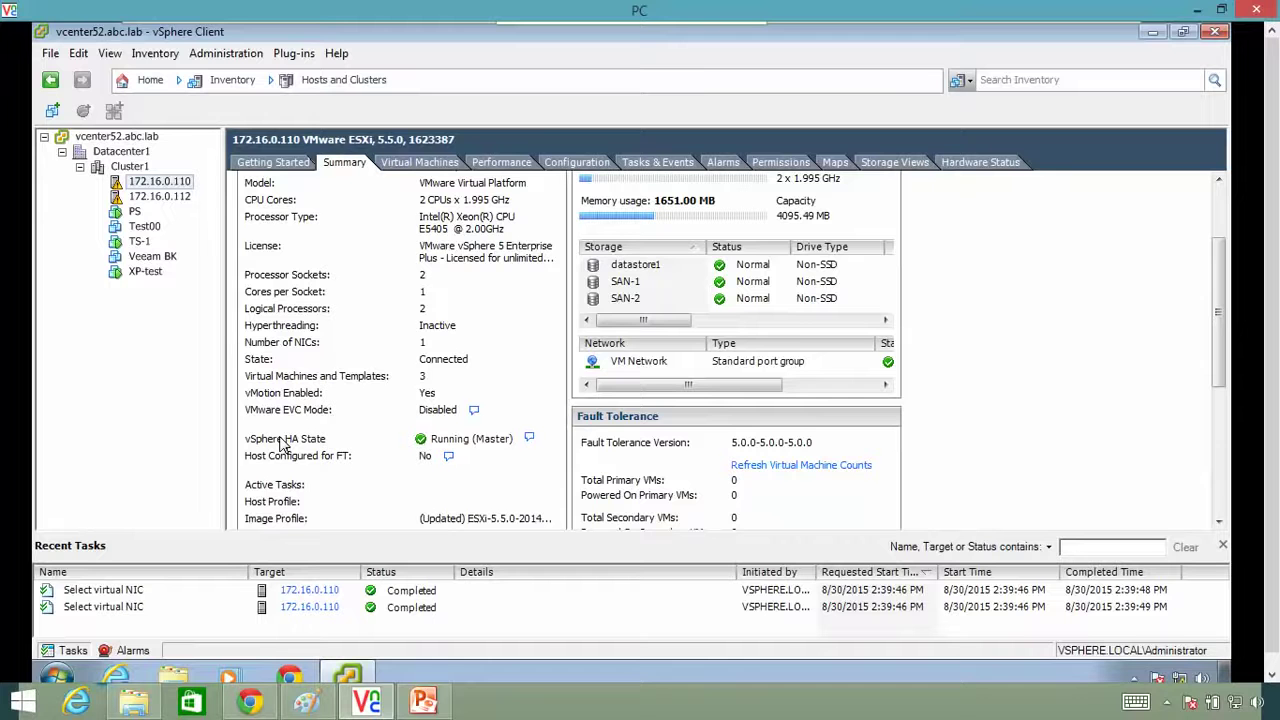
- Examine the Fault Tolerance requirements listed for "Host Configured for FT" in the summary of host 172.16.0.112
left_click(178, 197)
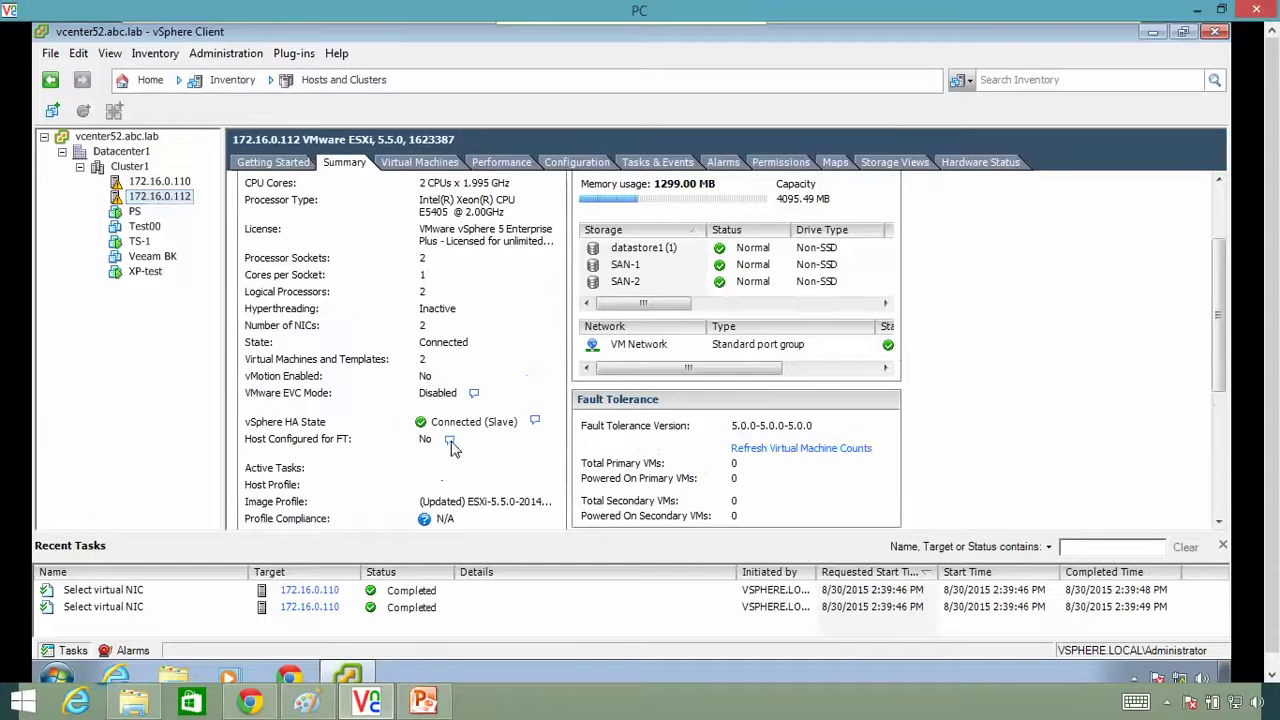
left_click(448, 439)
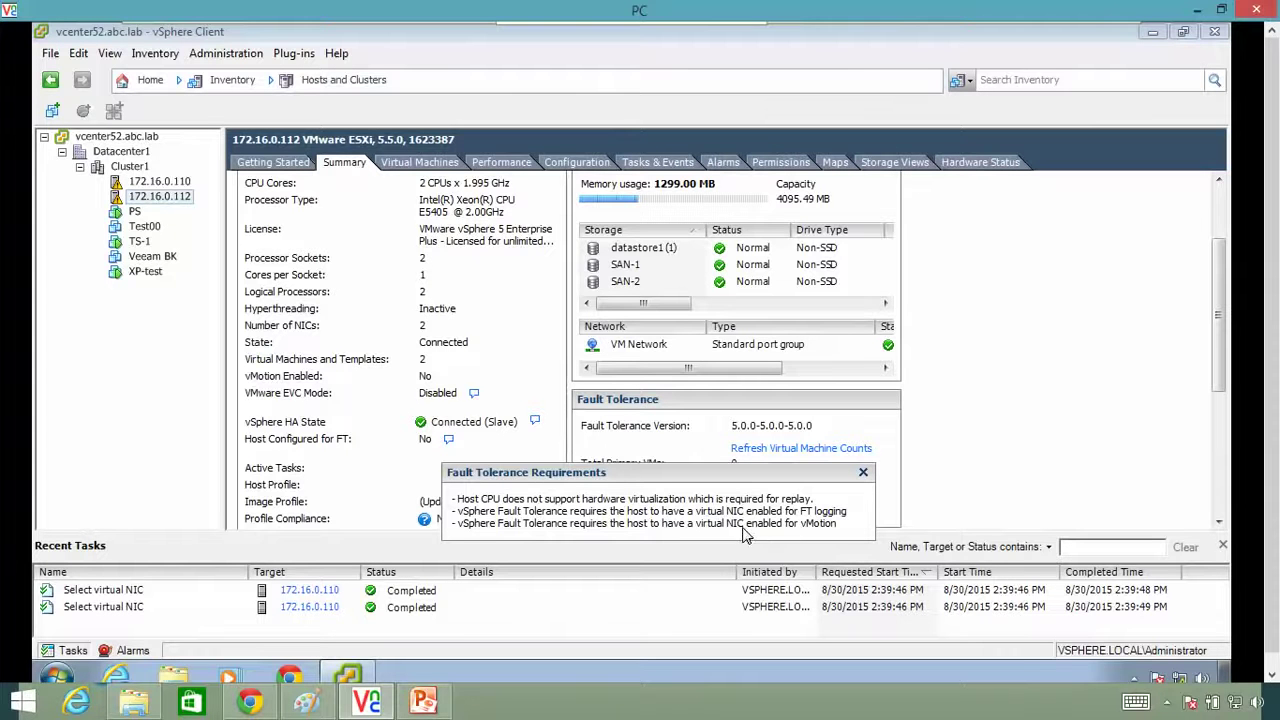
left_click(330, 375)
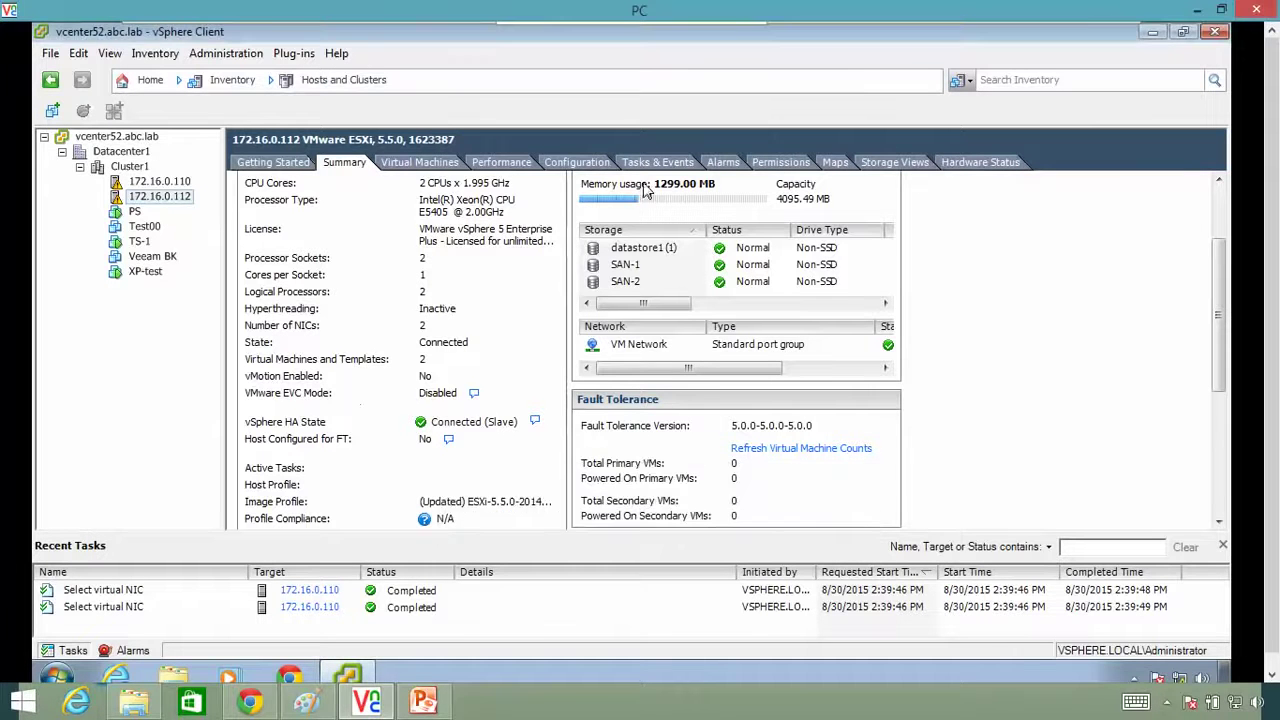
- Enable vMotion and Fault Tolerance Logging on the Management Network port of vSwitch0 on host 172.16.0.112, accepting the shared port group
left_click(600, 166)
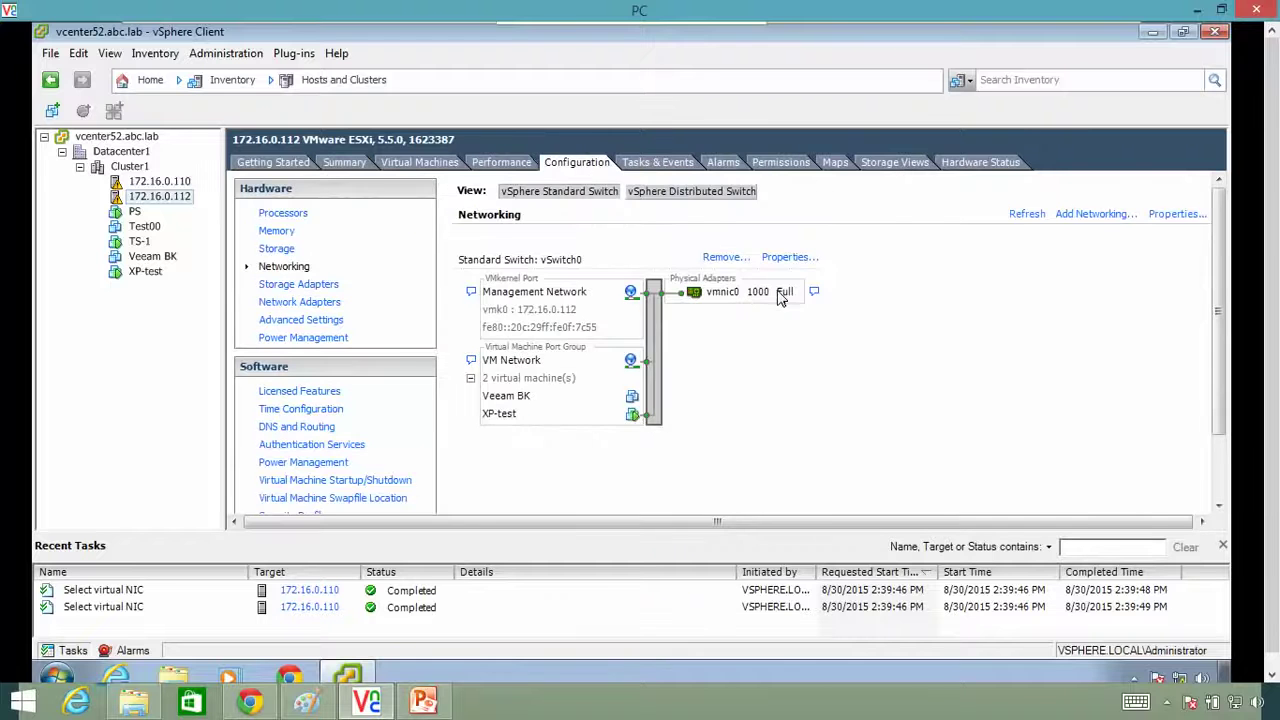
left_click(778, 262)
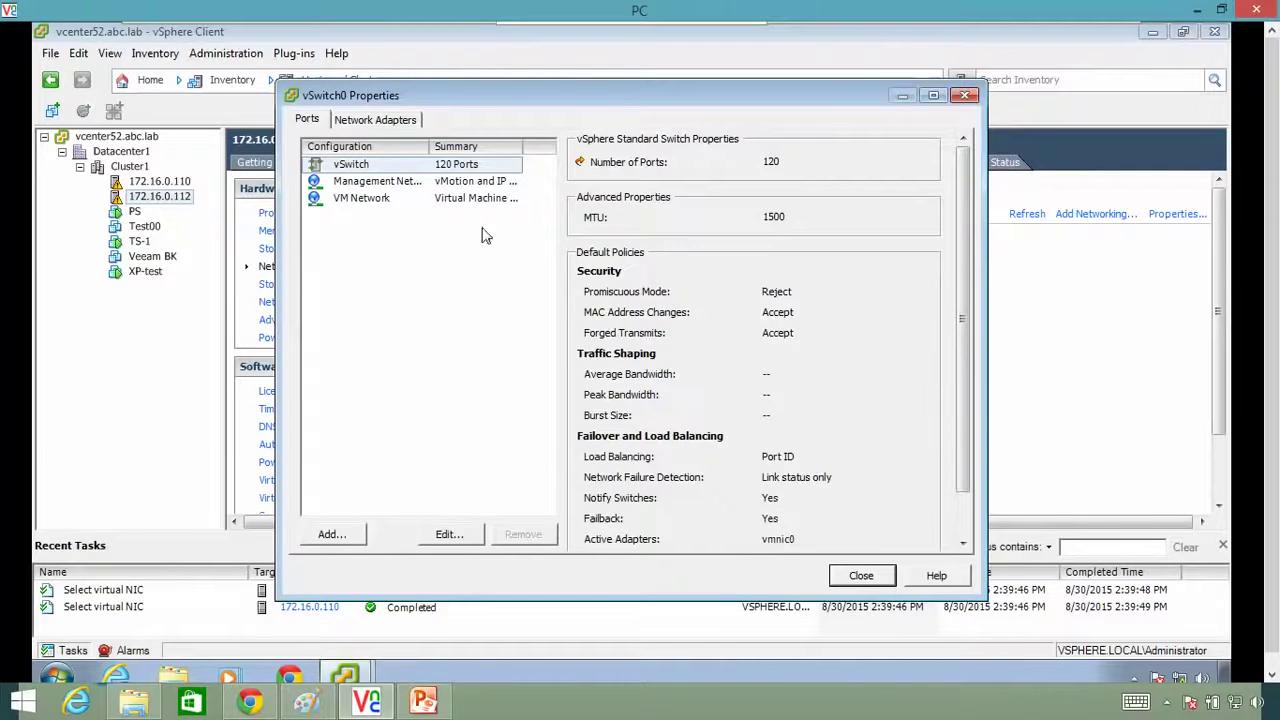
double_click(475, 204)
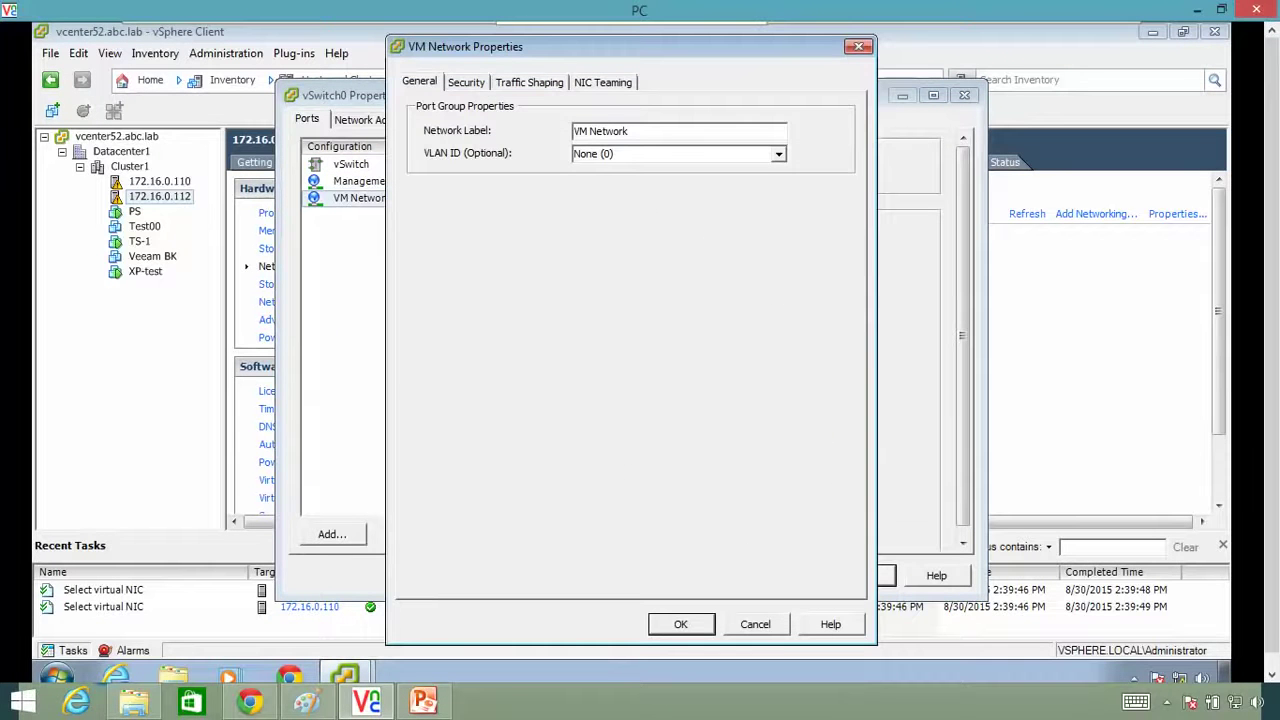
left_click(780, 627)
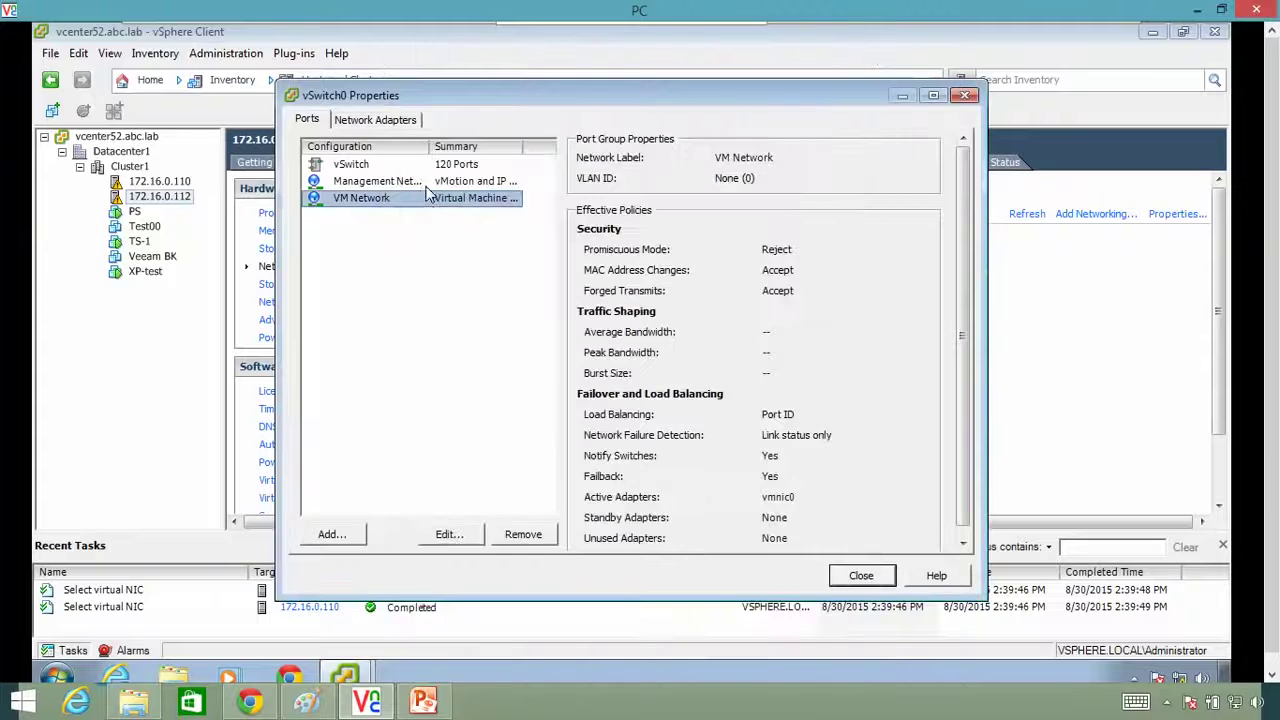
double_click(421, 181)
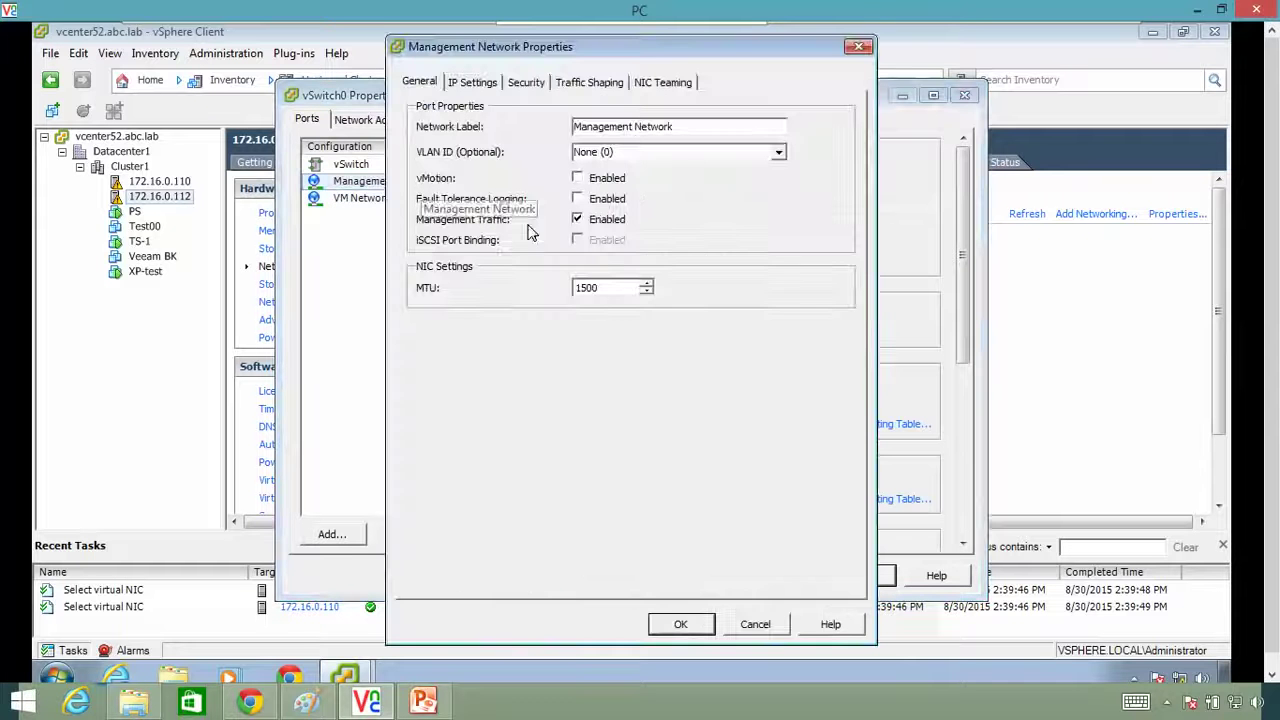
left_click(597, 201)
left_click(597, 180)
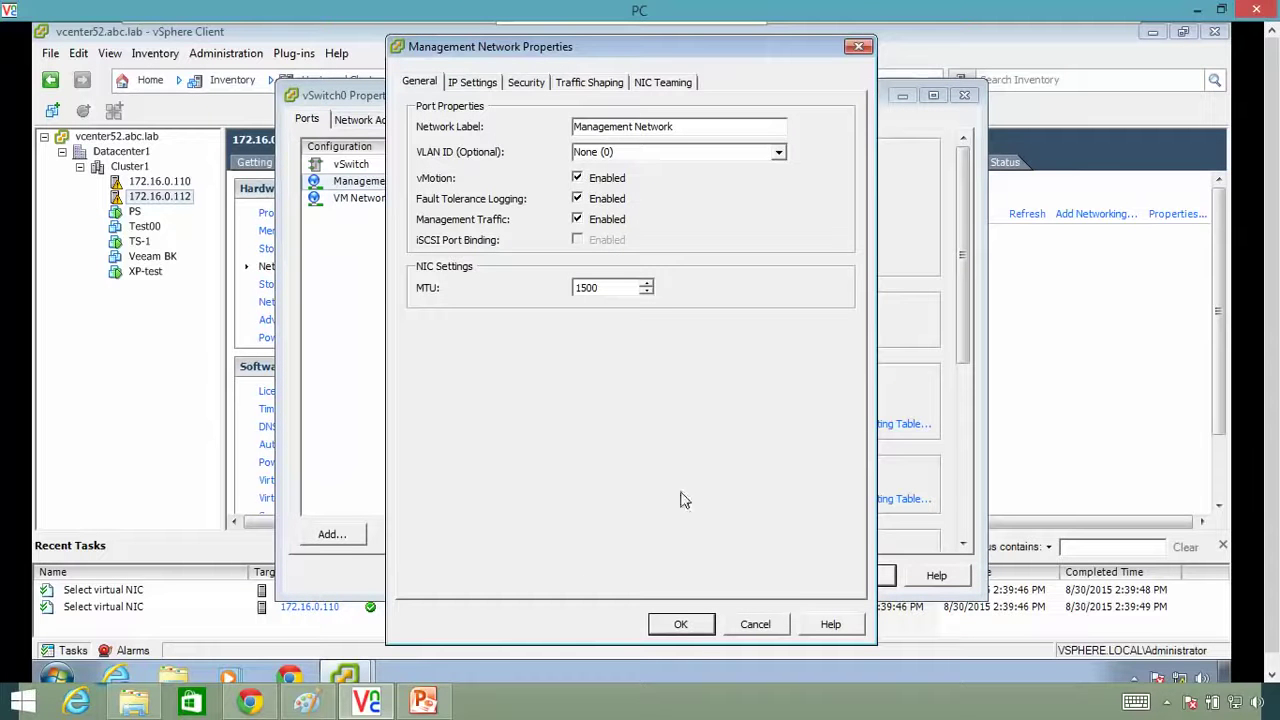
left_click(681, 625)
left_click(717, 448)
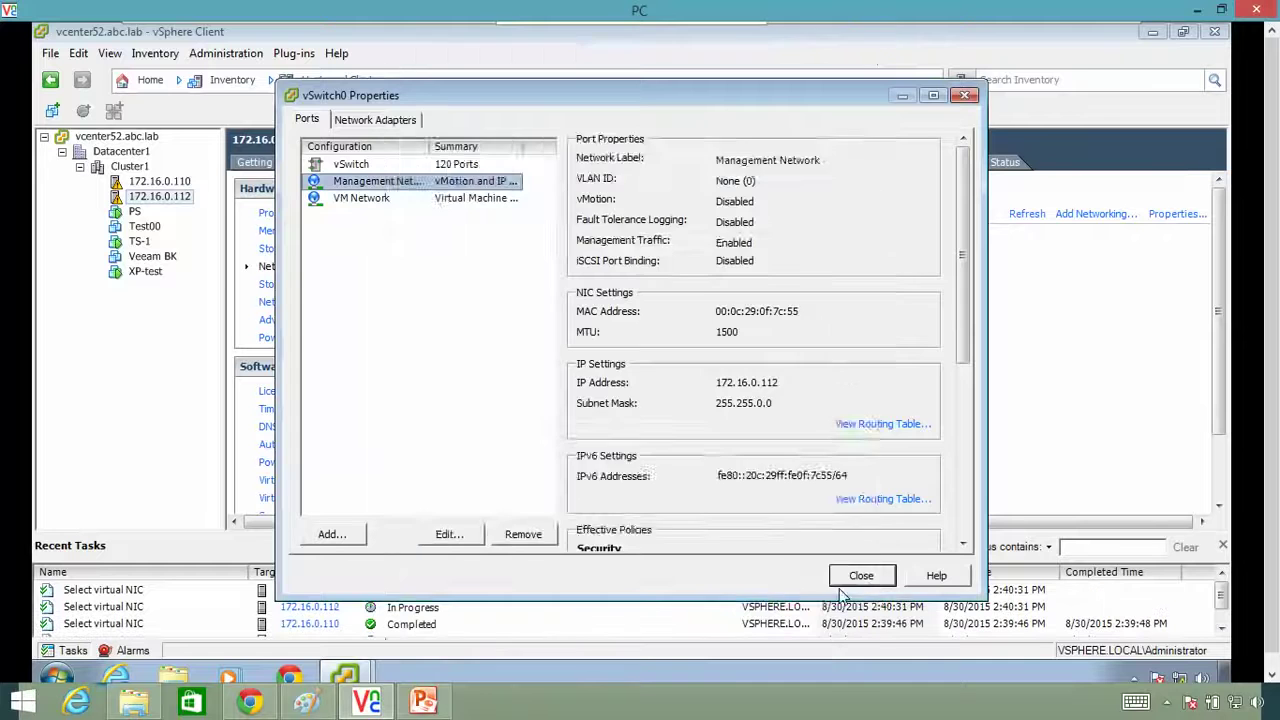
left_click(850, 575)
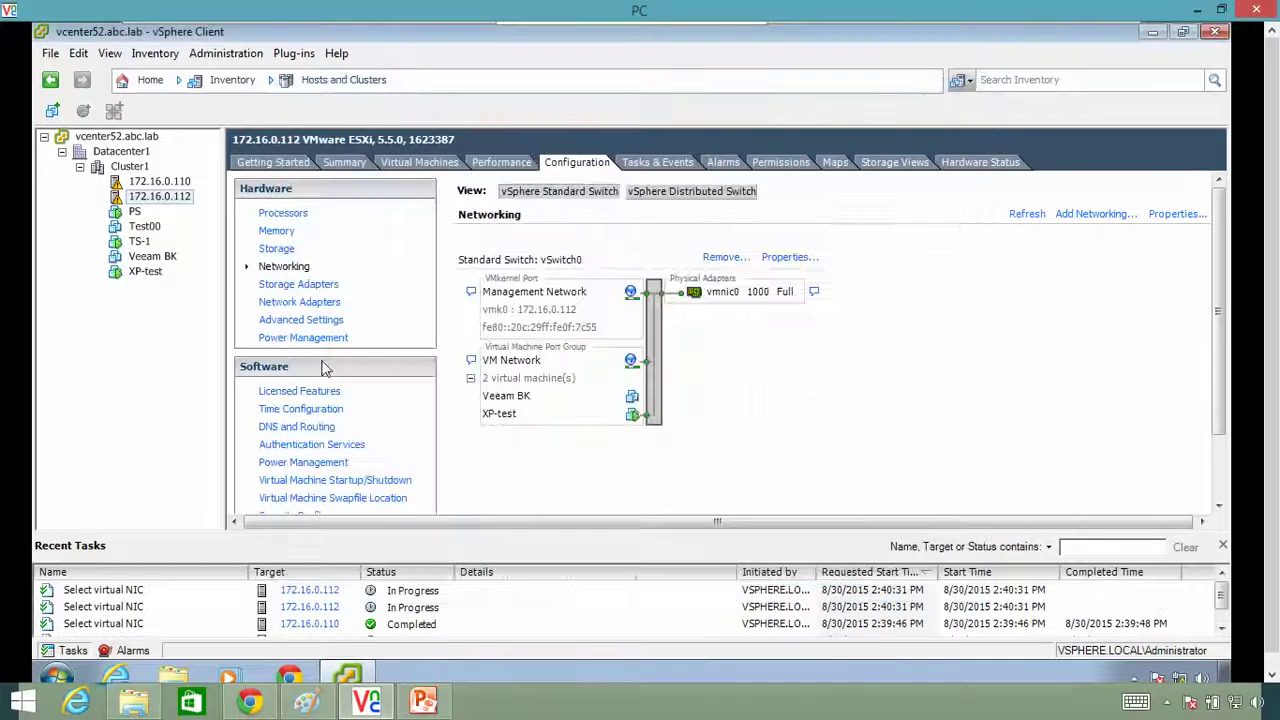
- Recheck the Fault Tolerance requirements in the summary of host 172.16.0.112, and view the summary of host 172.16.0.110
left_click(344, 162)
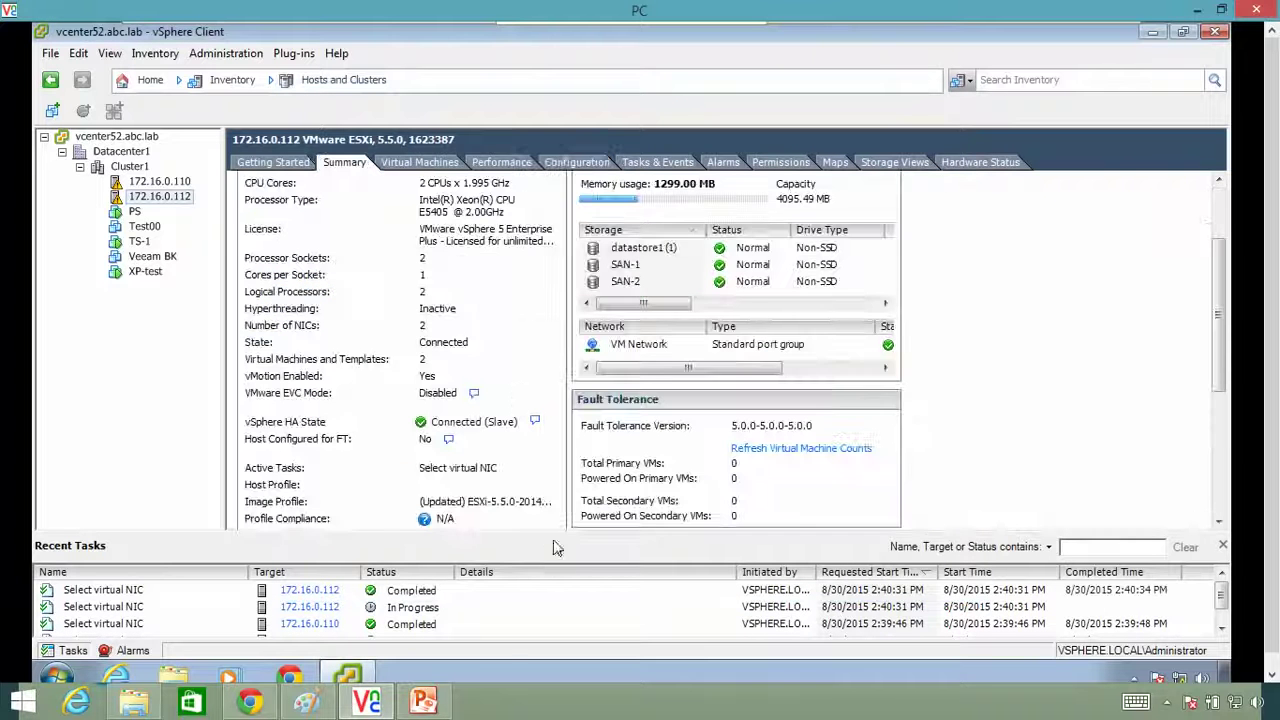
left_click(448, 441)
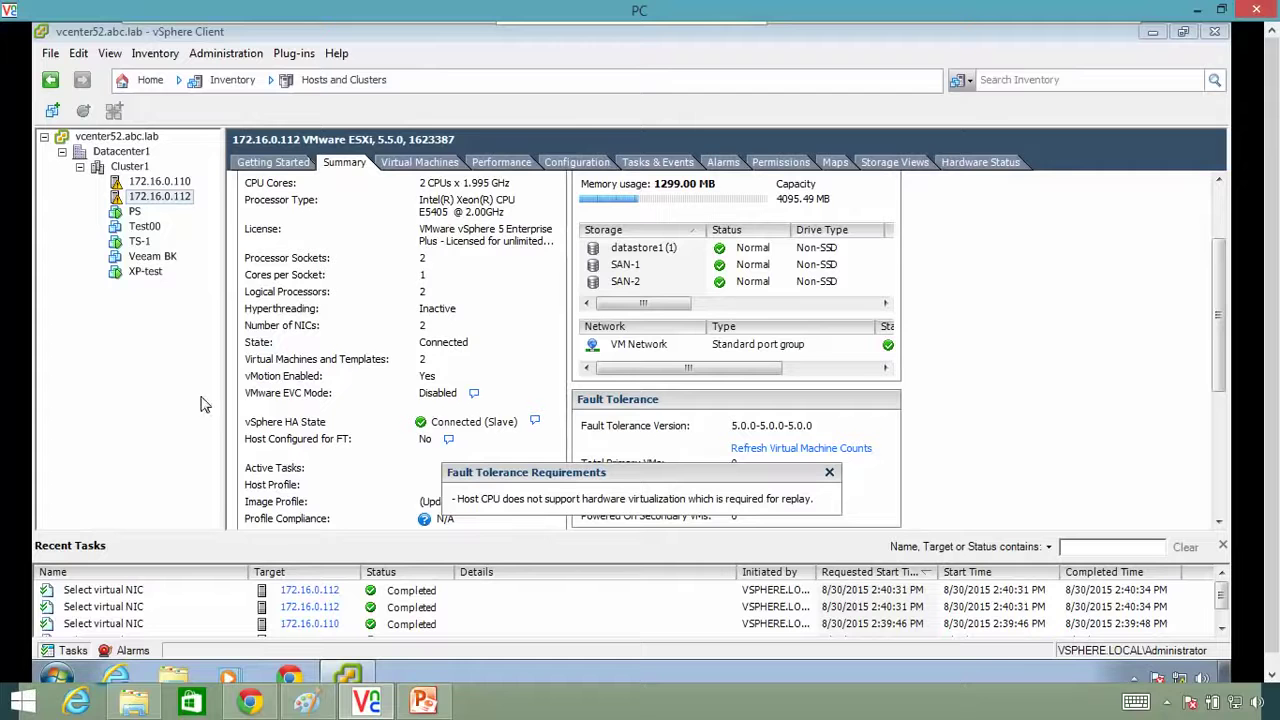
left_click(346, 427)
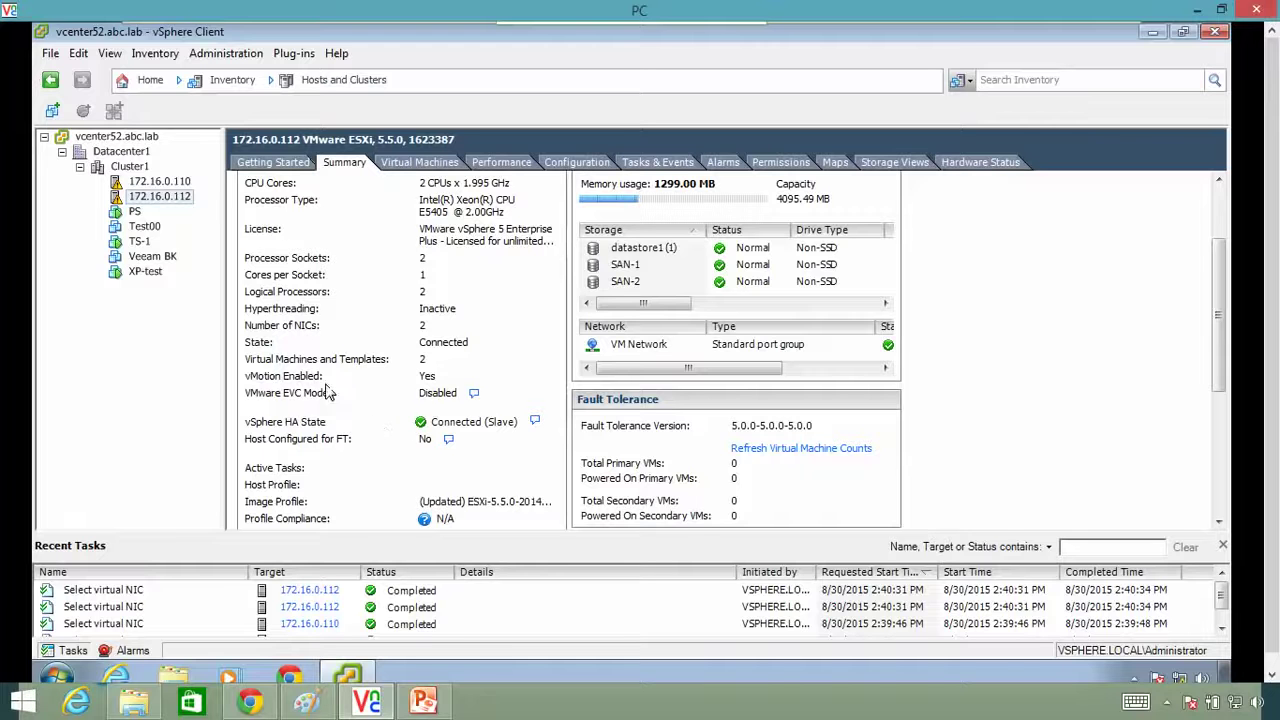
left_click(447, 441)
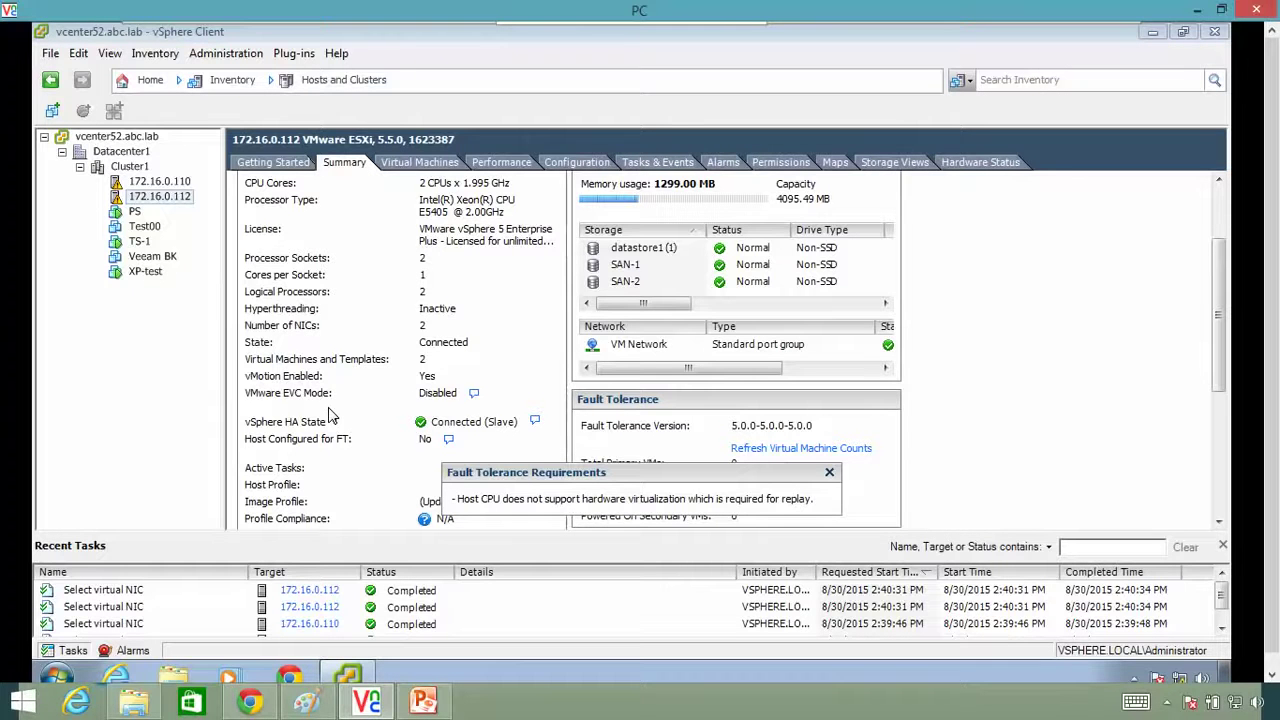
left_click(313, 383)
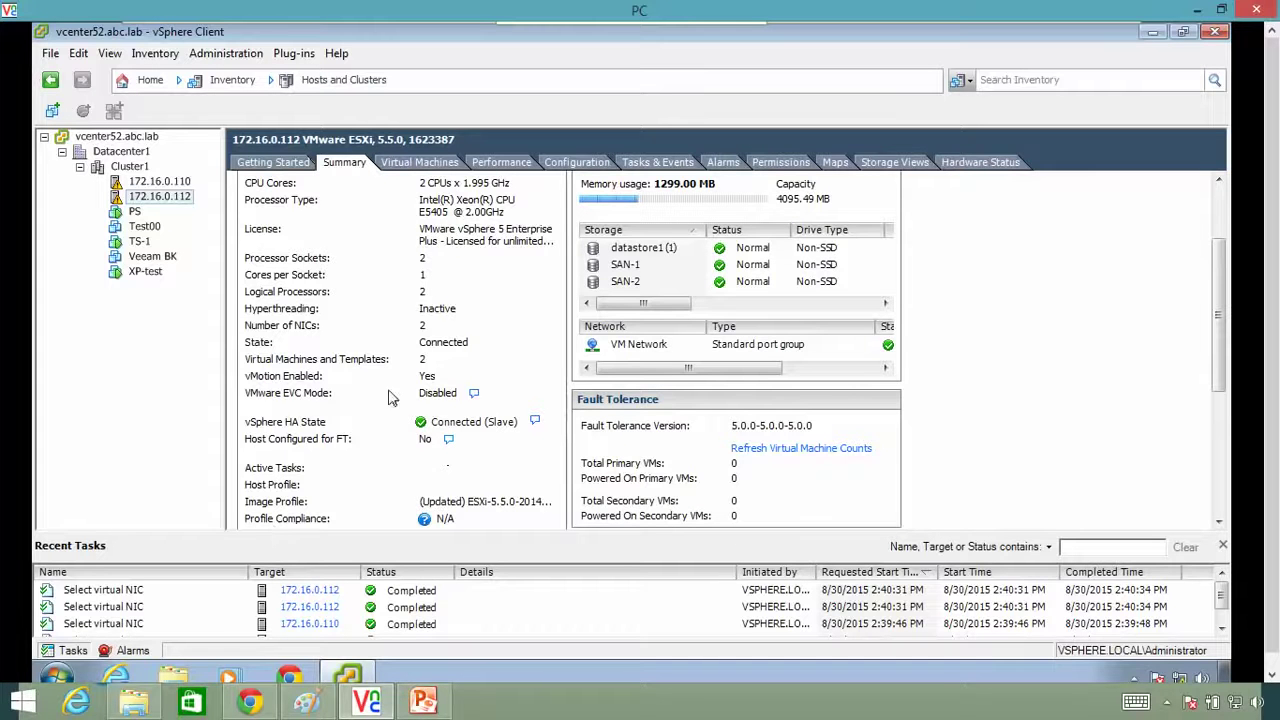
left_click(180, 180)
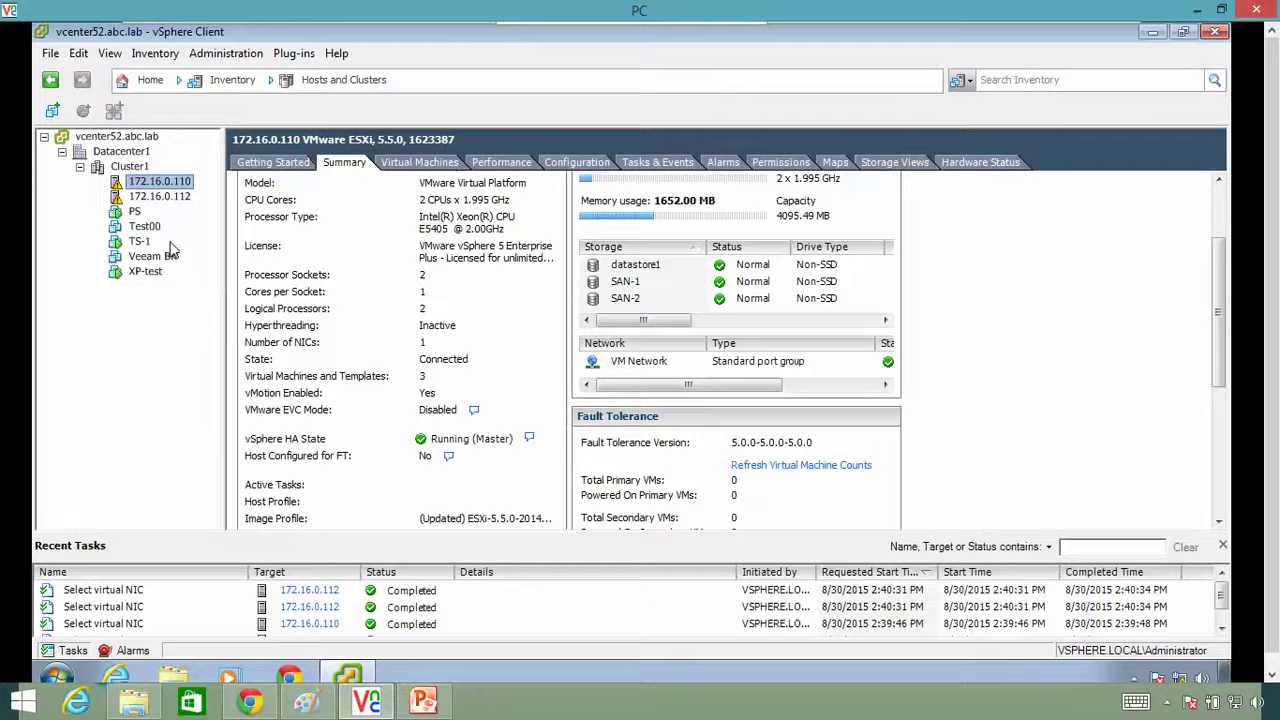
- Examine the CPU and hard disk settings of virtual machine PS, and accept its properties without changes
left_click(135, 214)
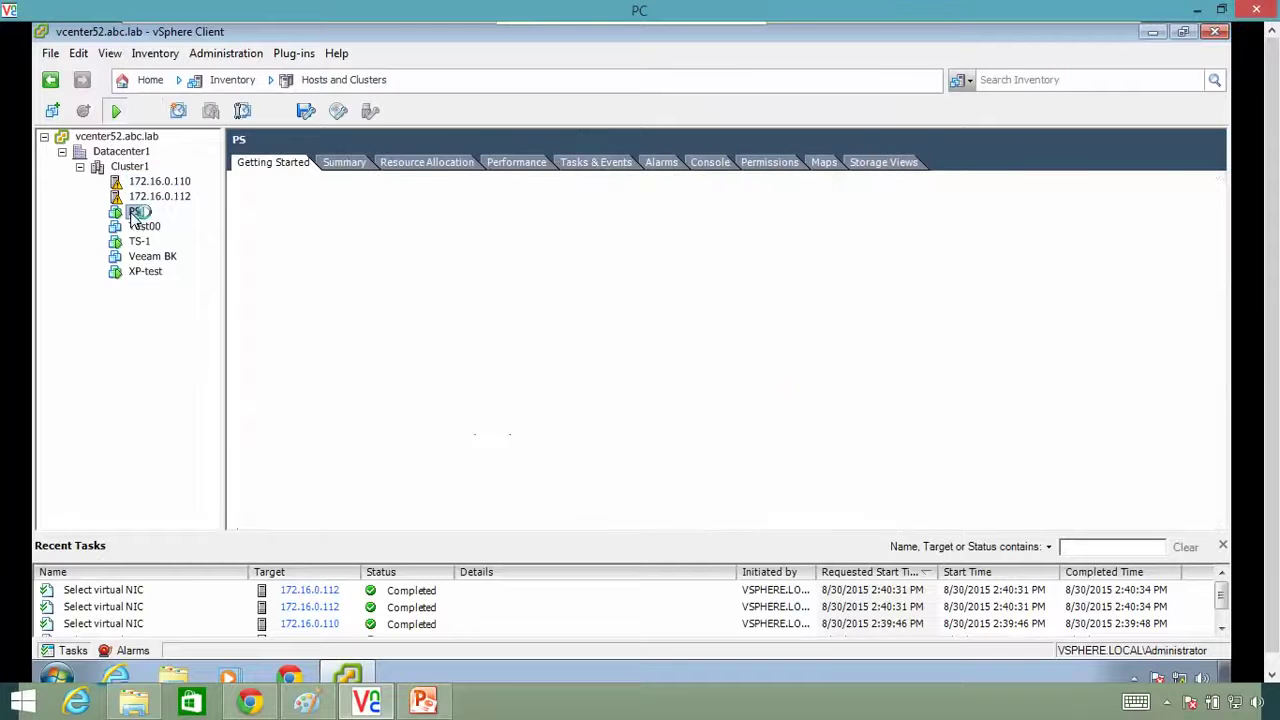
right_click(135, 218)
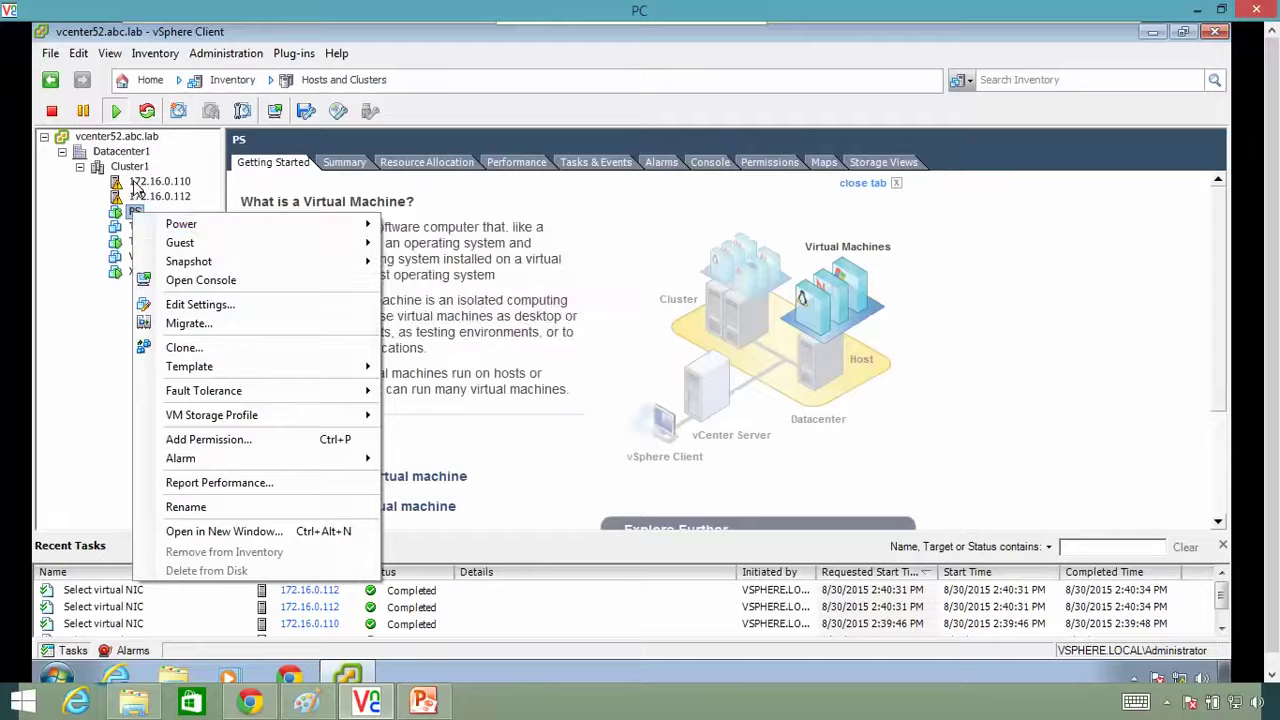
left_click(200, 304)
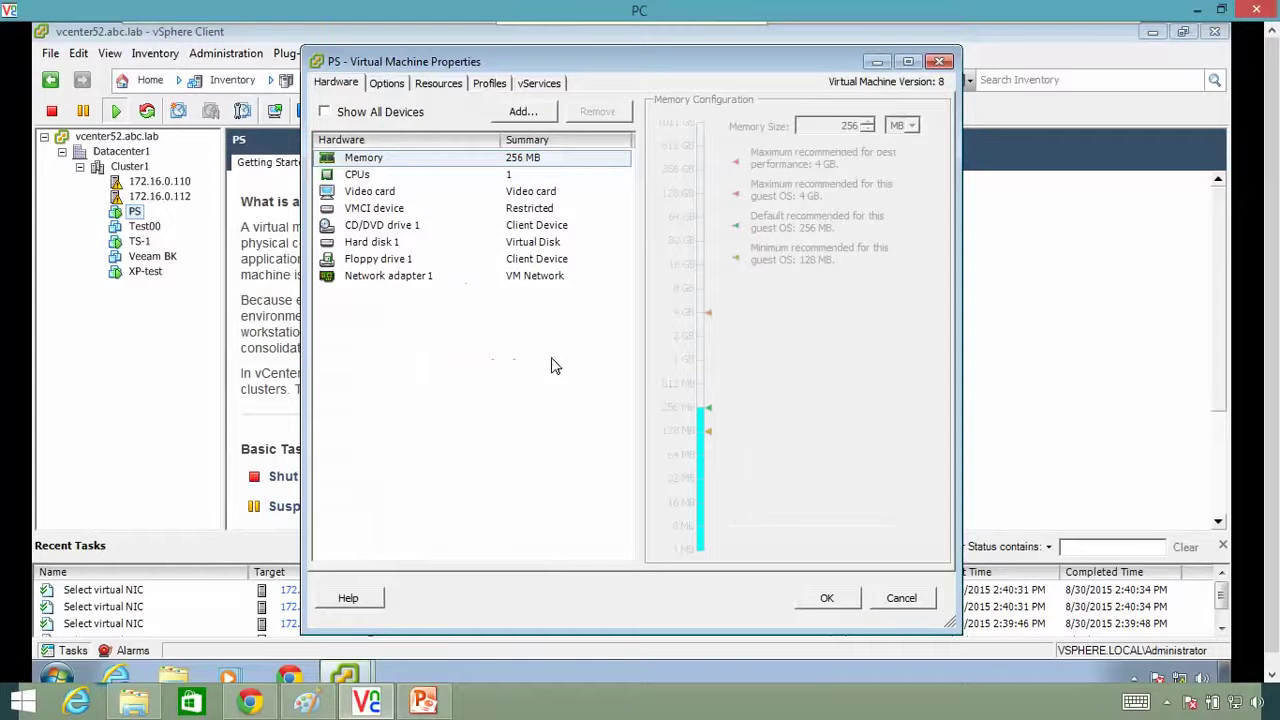
left_click(372, 178)
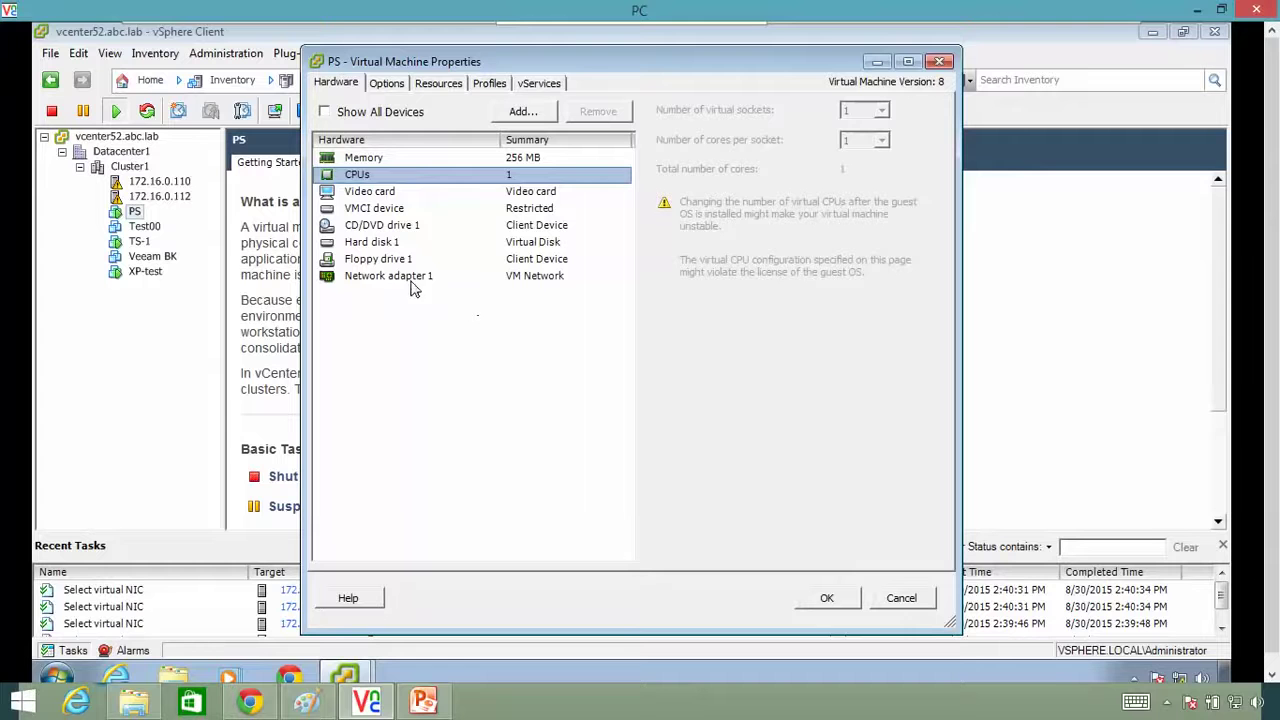
left_click(376, 245)
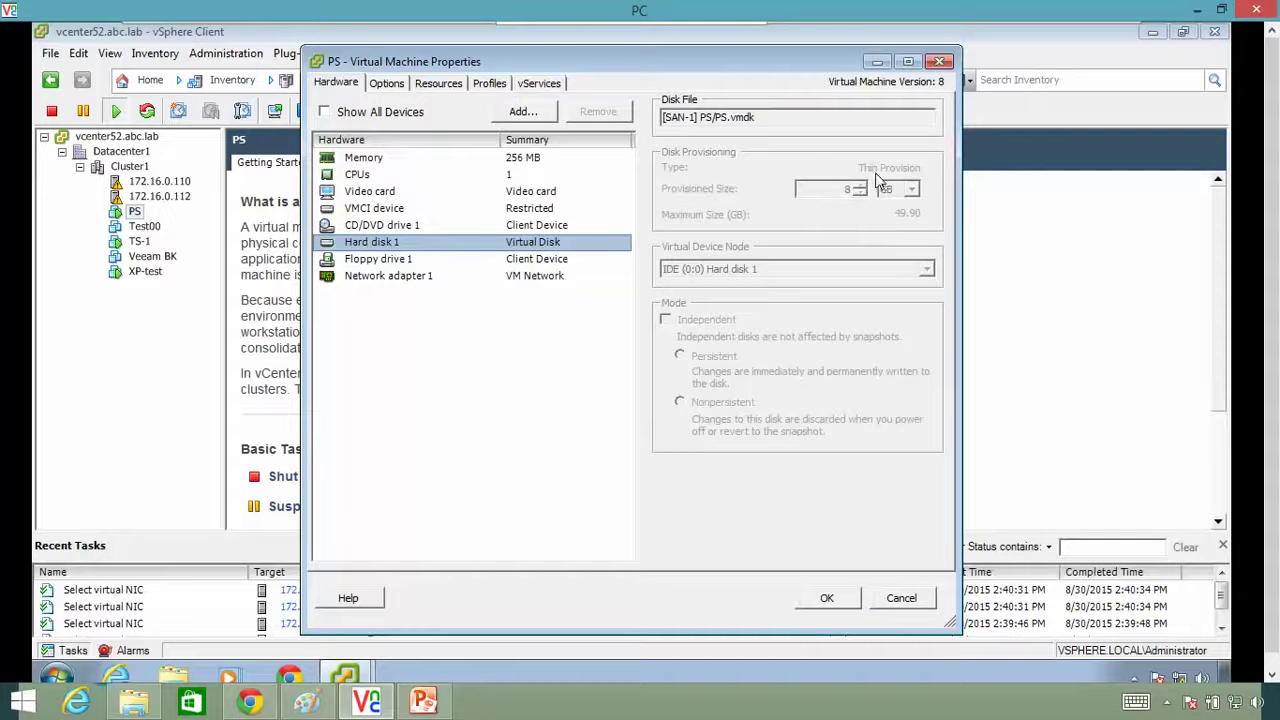
left_click(840, 606)
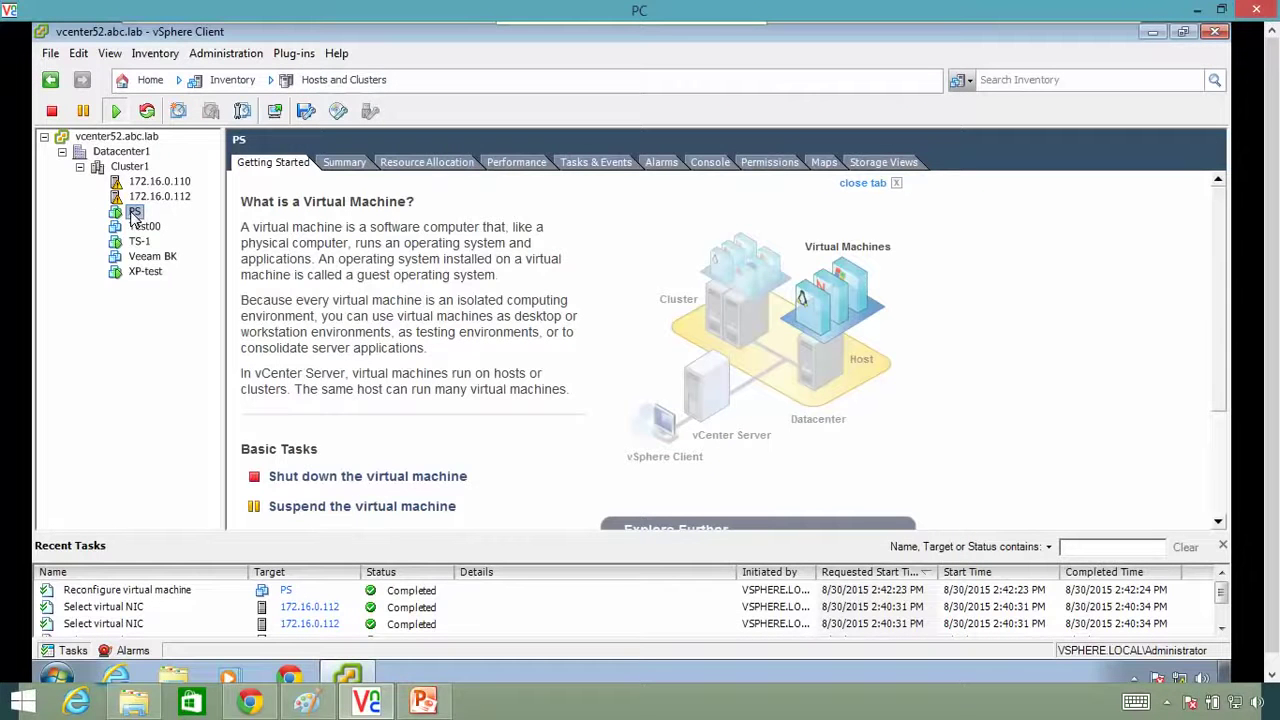
- Examine the Fault Tolerance option offered for virtual machine PS without applying it
right_click(135, 217)
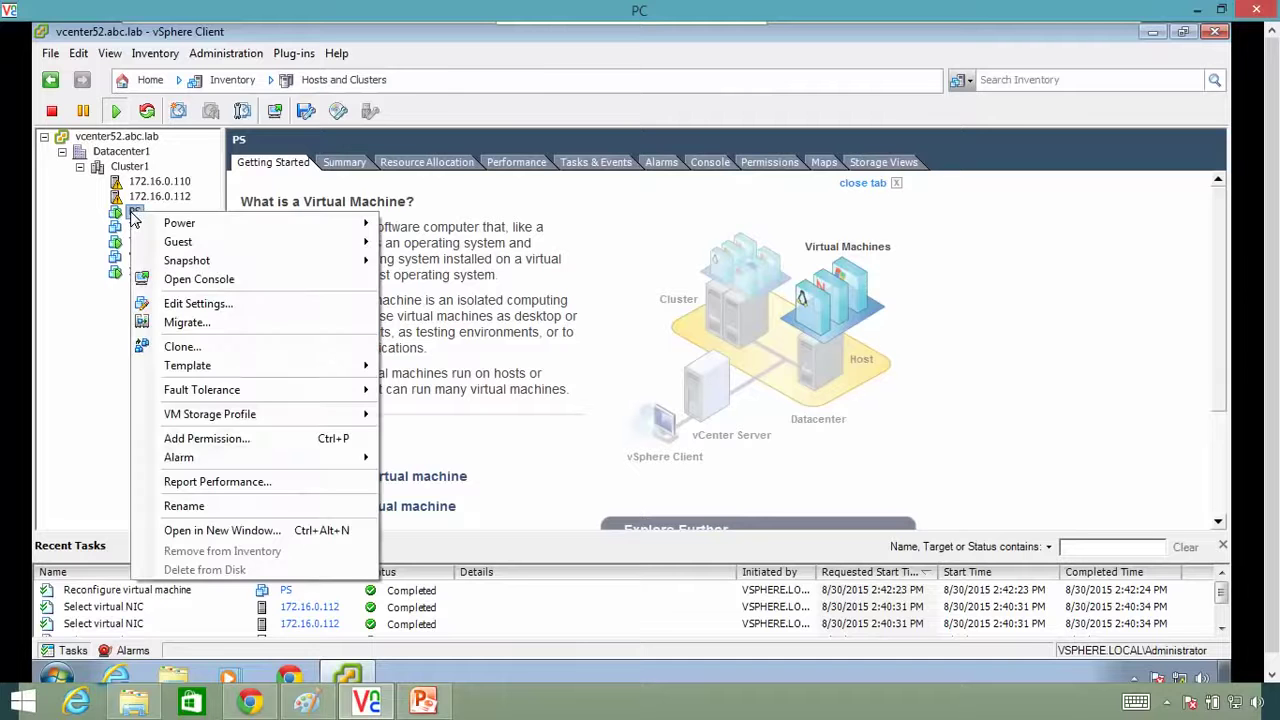
mouse_move(271, 390)
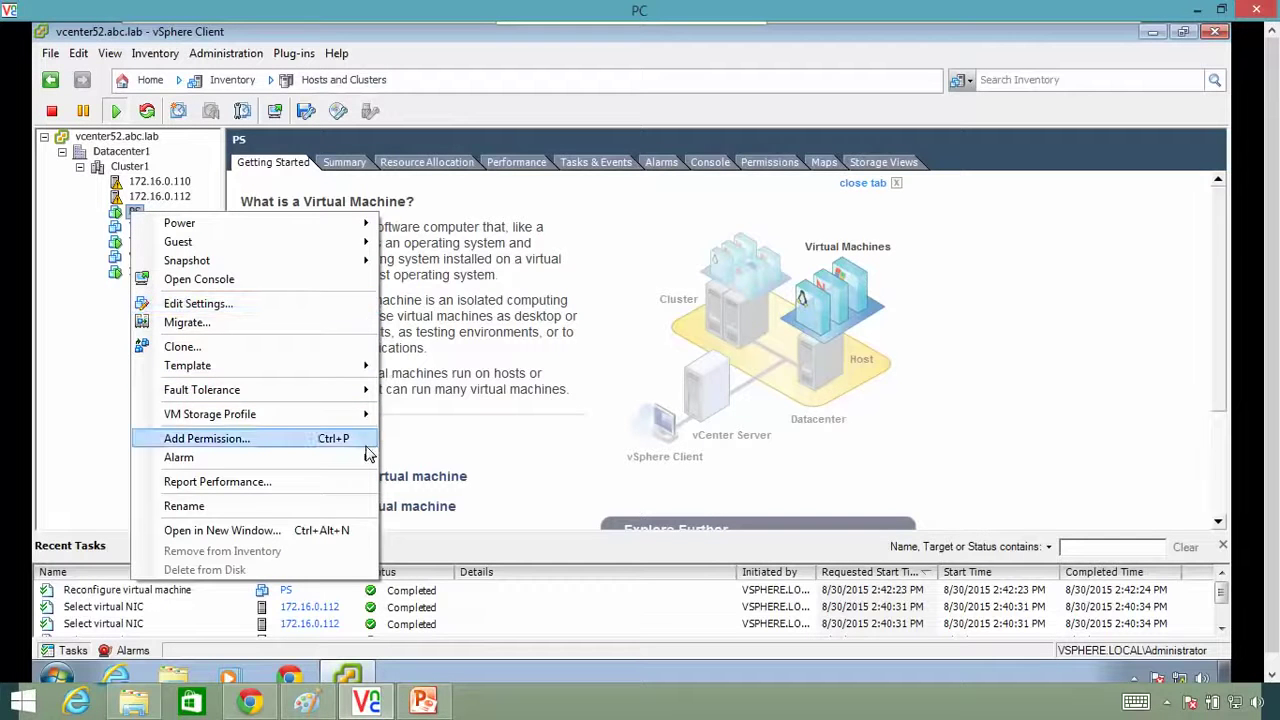
mouse_move(330, 398)
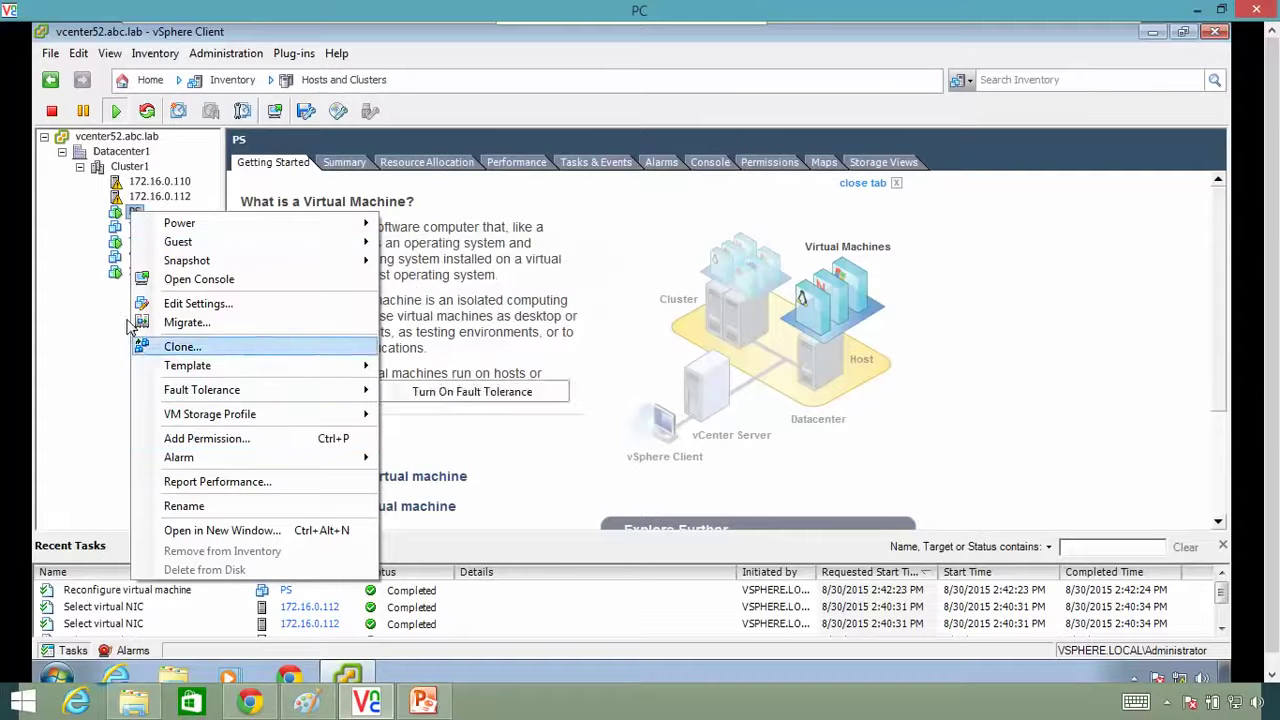
left_click(105, 225)
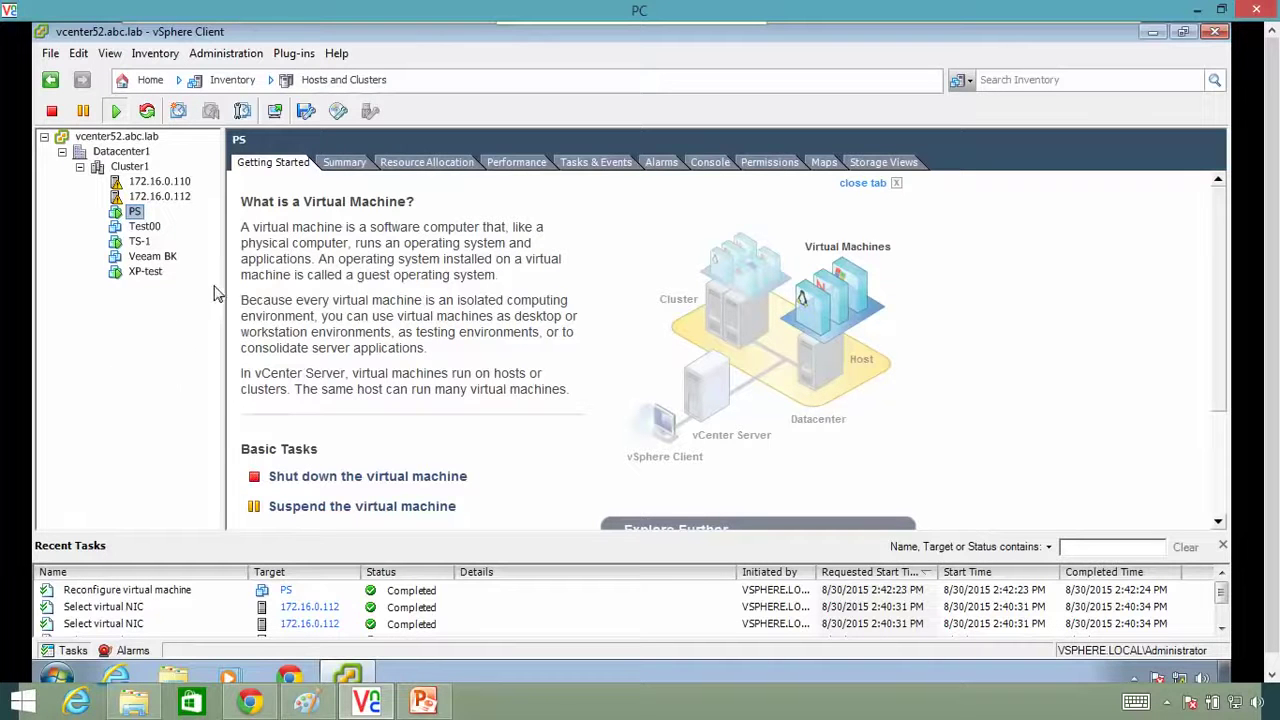
- Try to turn on Fault Tolerance for virtual machine PS, accepting the disk conversion and memory reservation change
right_click(136, 214)
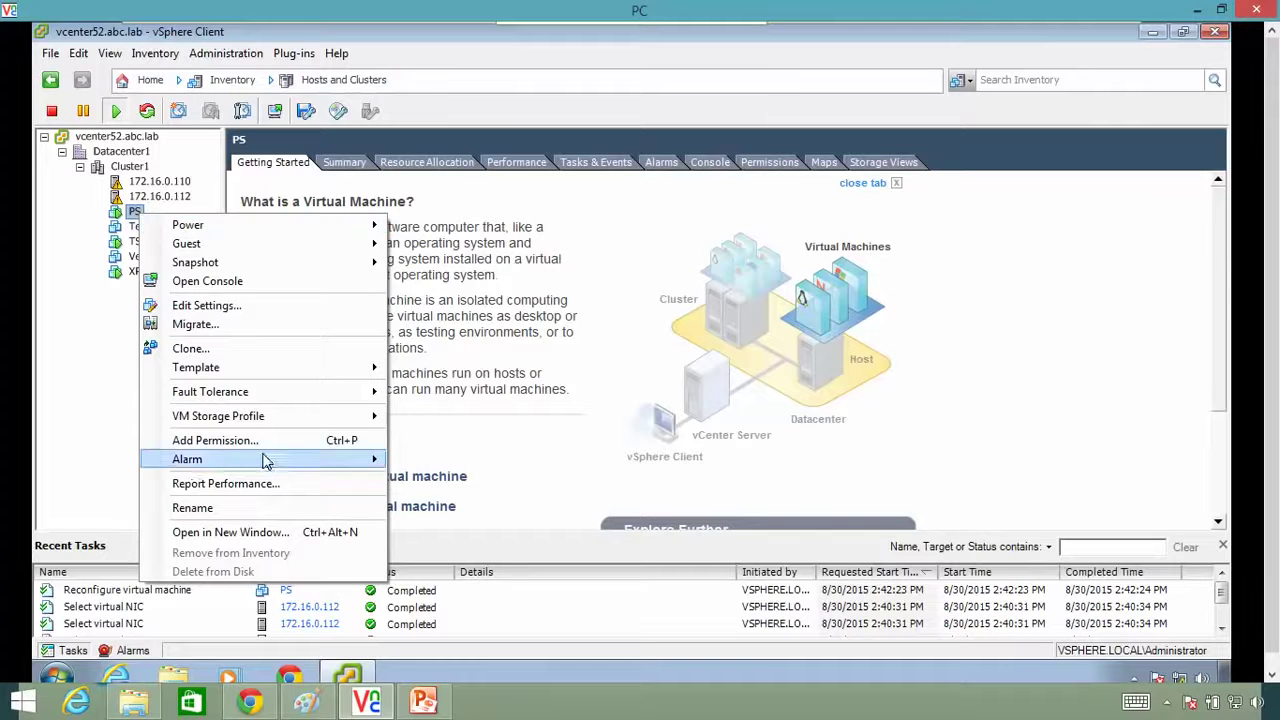
mouse_move(257, 393)
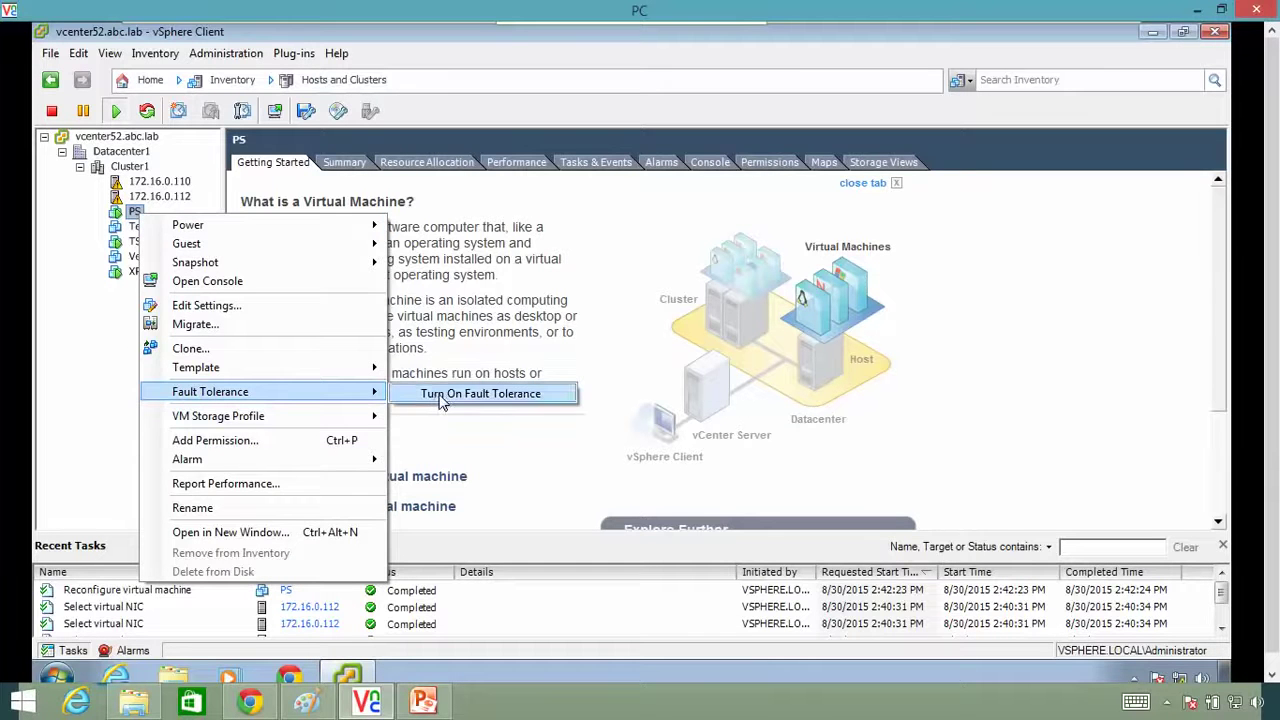
left_click(441, 395)
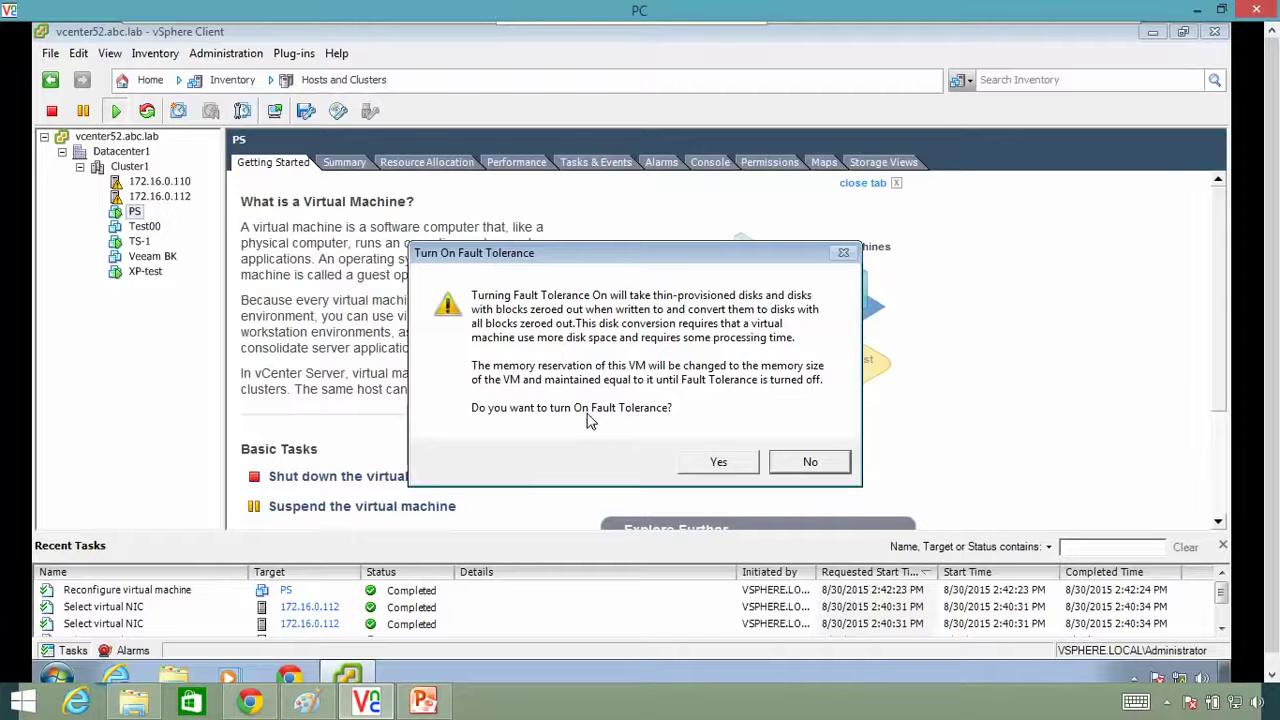
left_click(718, 463)
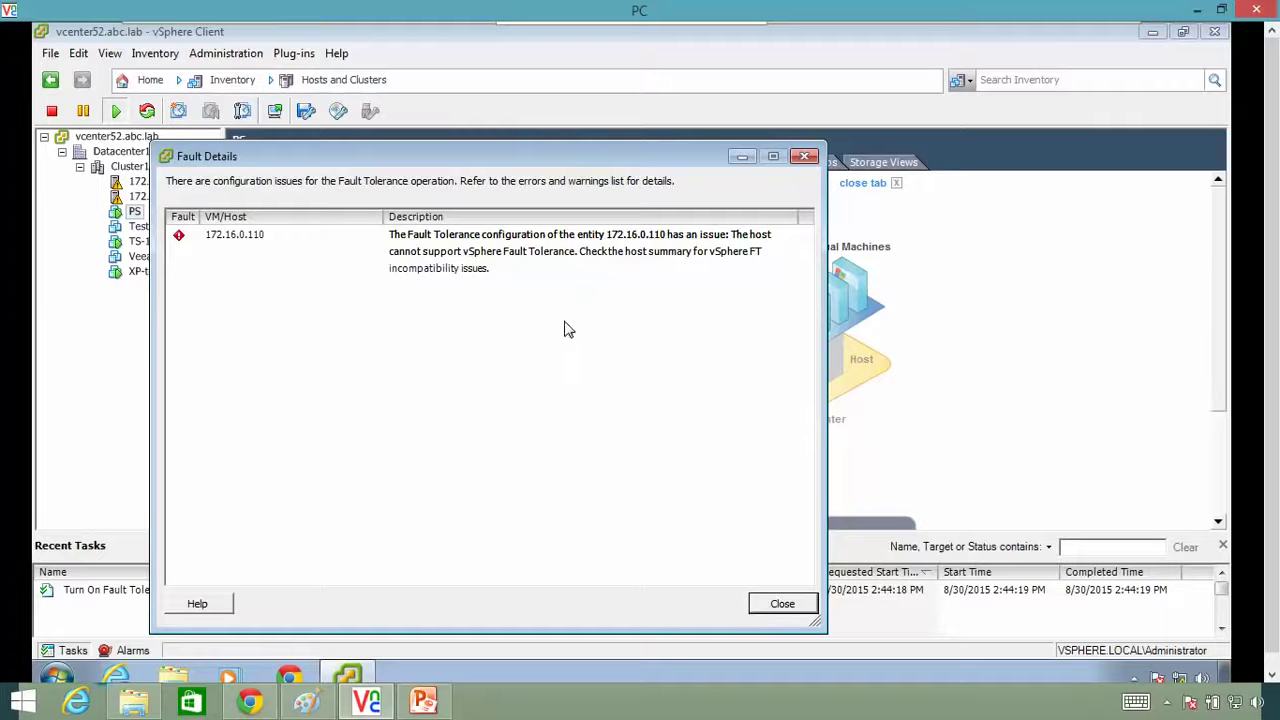
- Read the Fault Tolerance fault details for host 172.16.0.110, moving their window aside, and close them
left_click(600, 264)
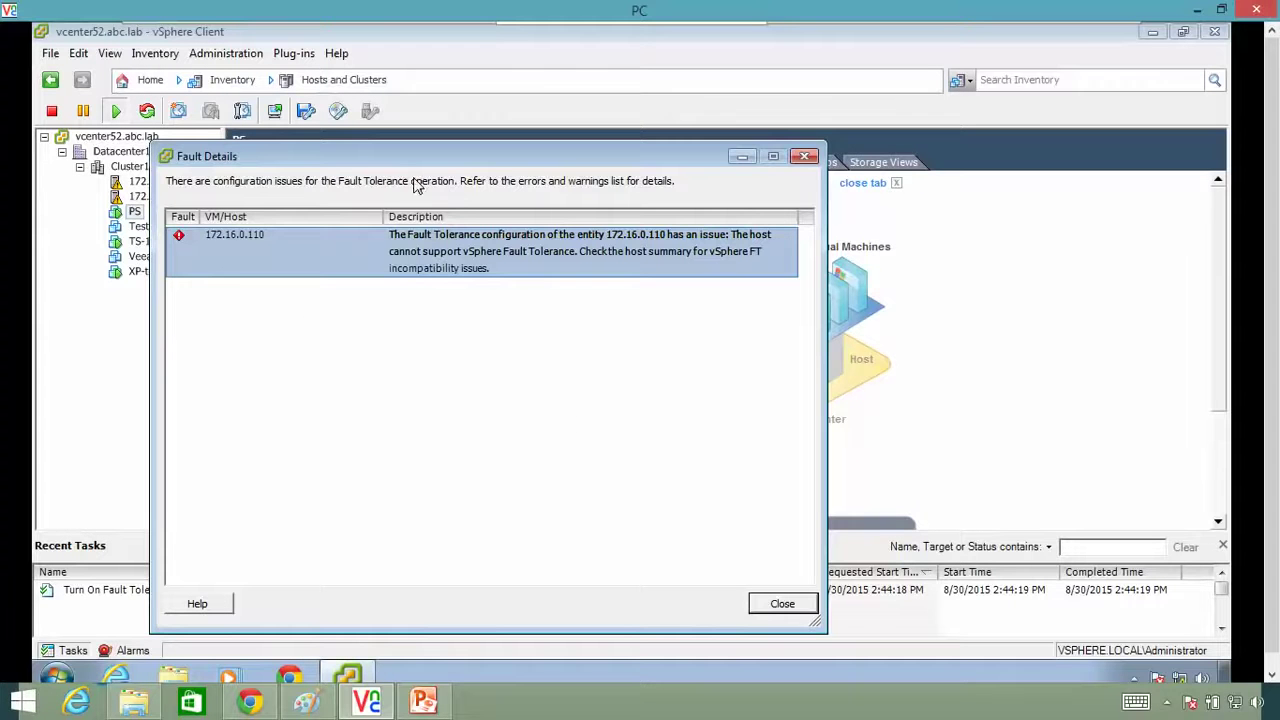
left_click_drag(352, 168, 575, 171)
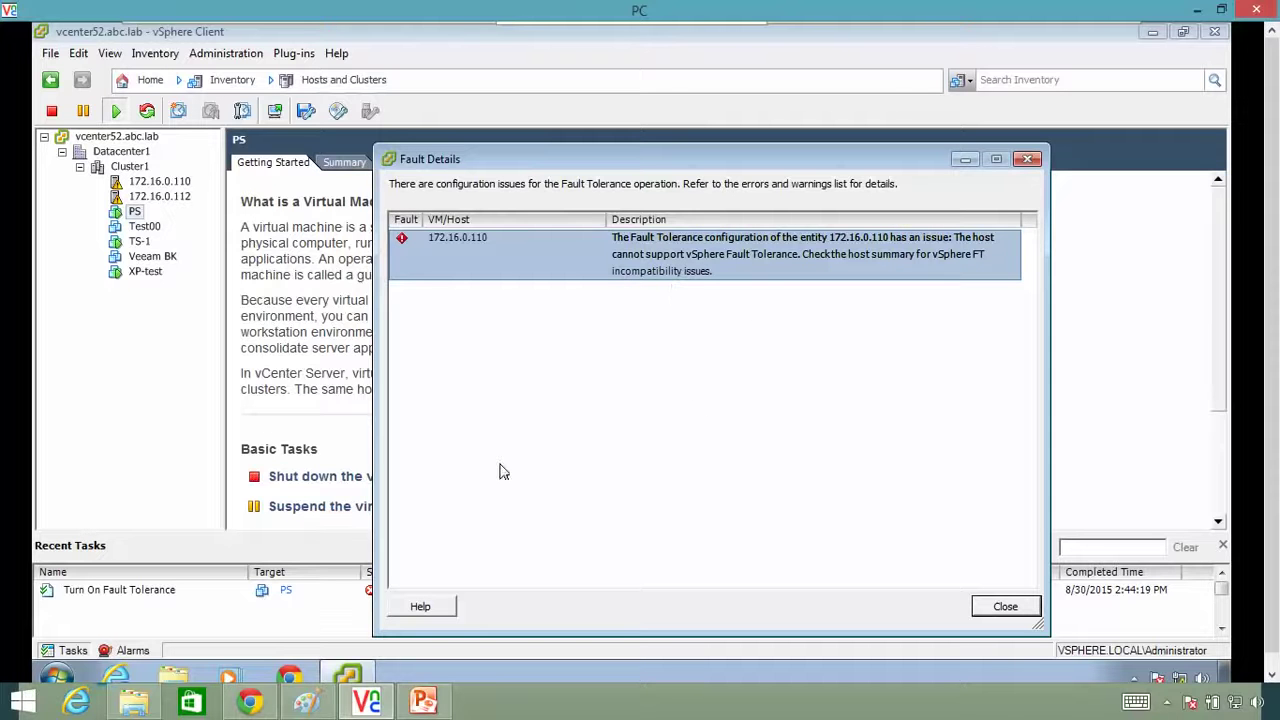
left_click(1001, 606)
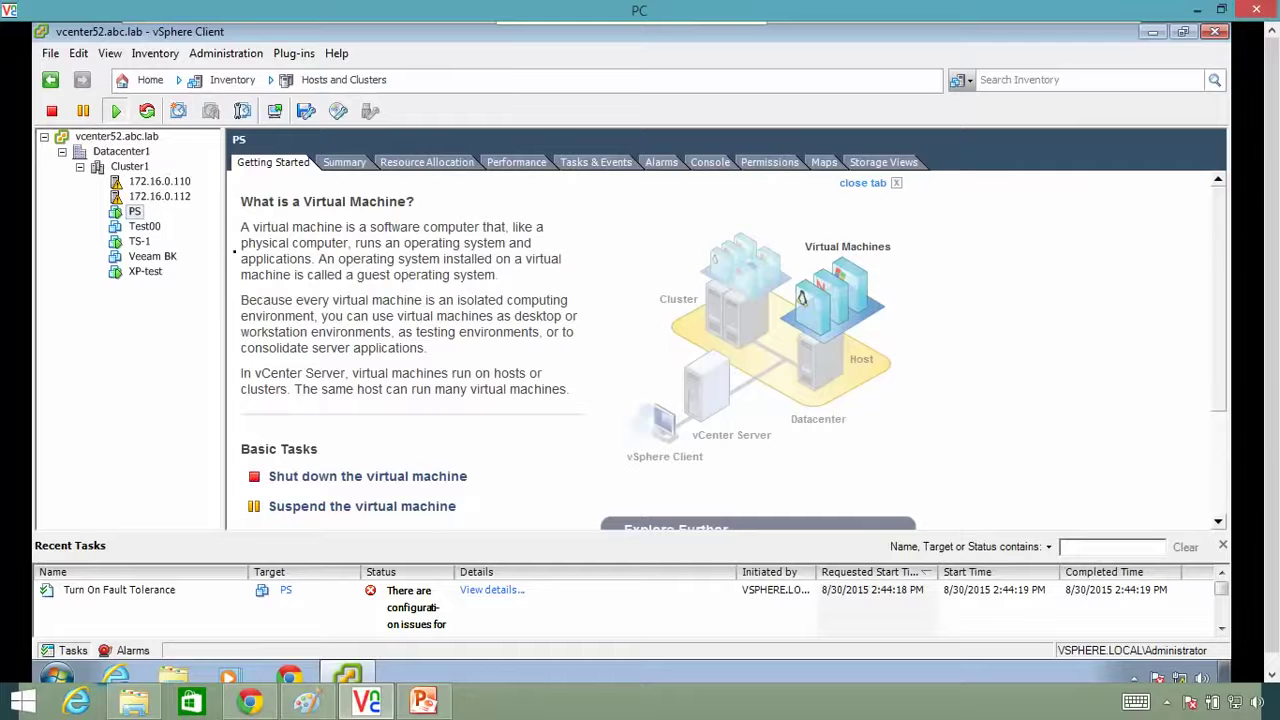
- Look again at the Fault Tolerance option for virtual machine PS without applying it
right_click(135, 212)
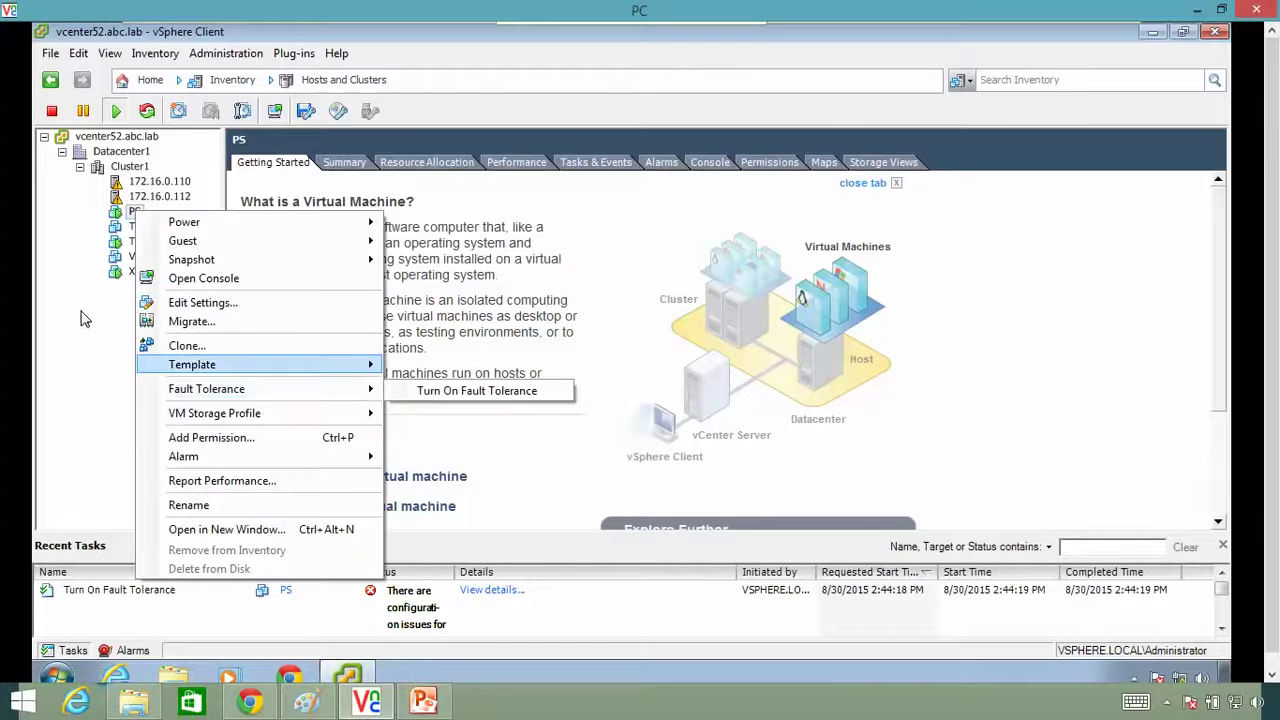
mouse_move(256, 394)
left_click(72, 374)
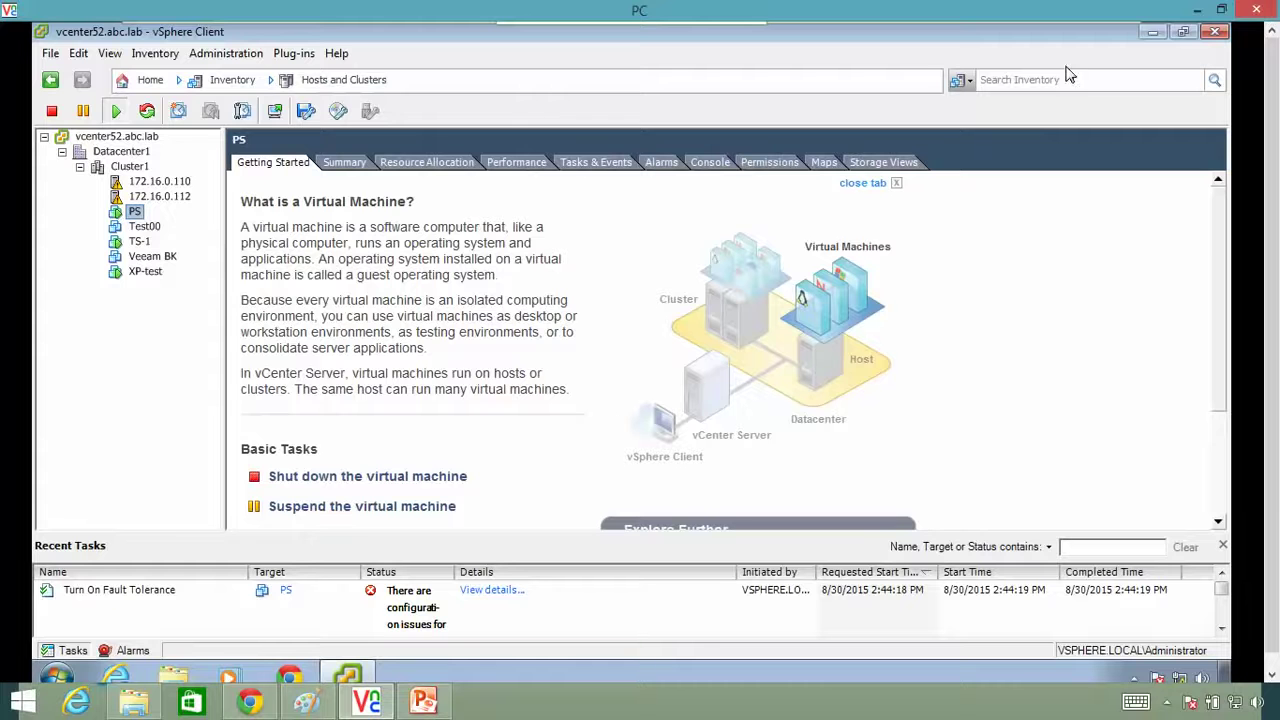
- Review slide 7 of FT.pptx in PowerPoint, on enabling vSphere FT on a virtual machine, and return to the remote PC
left_click(1150, 38)
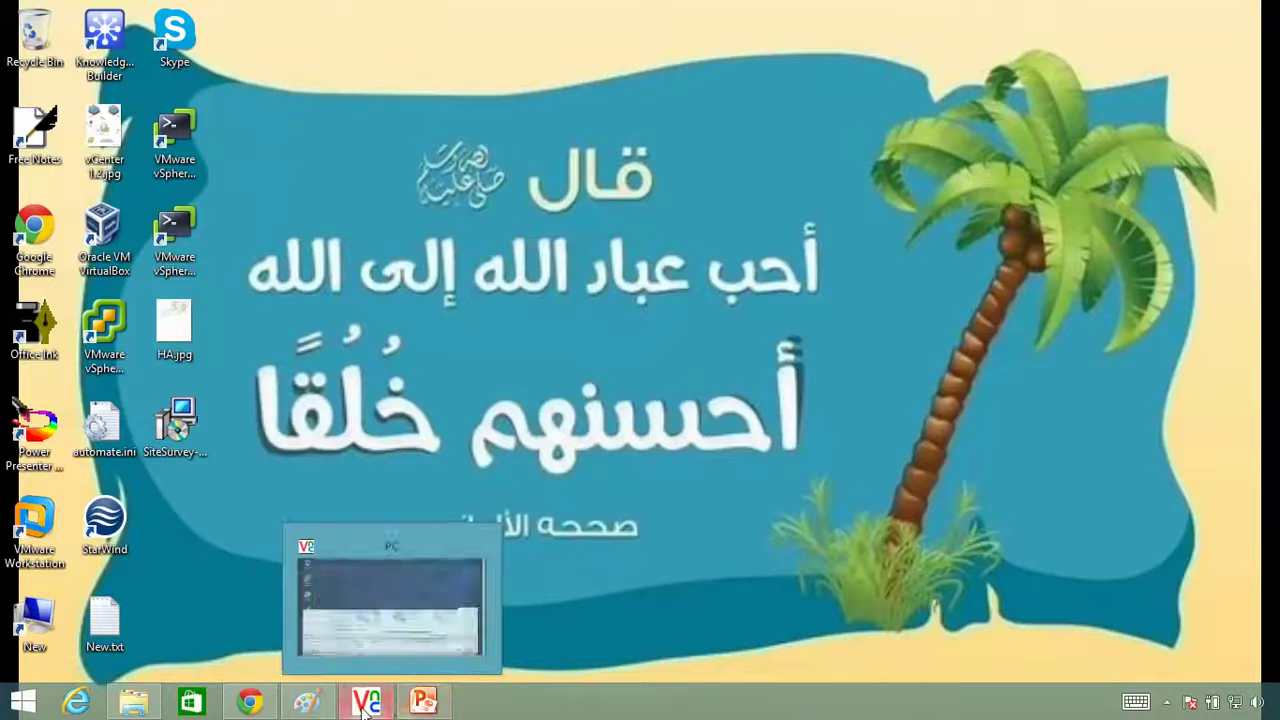
left_click(425, 706)
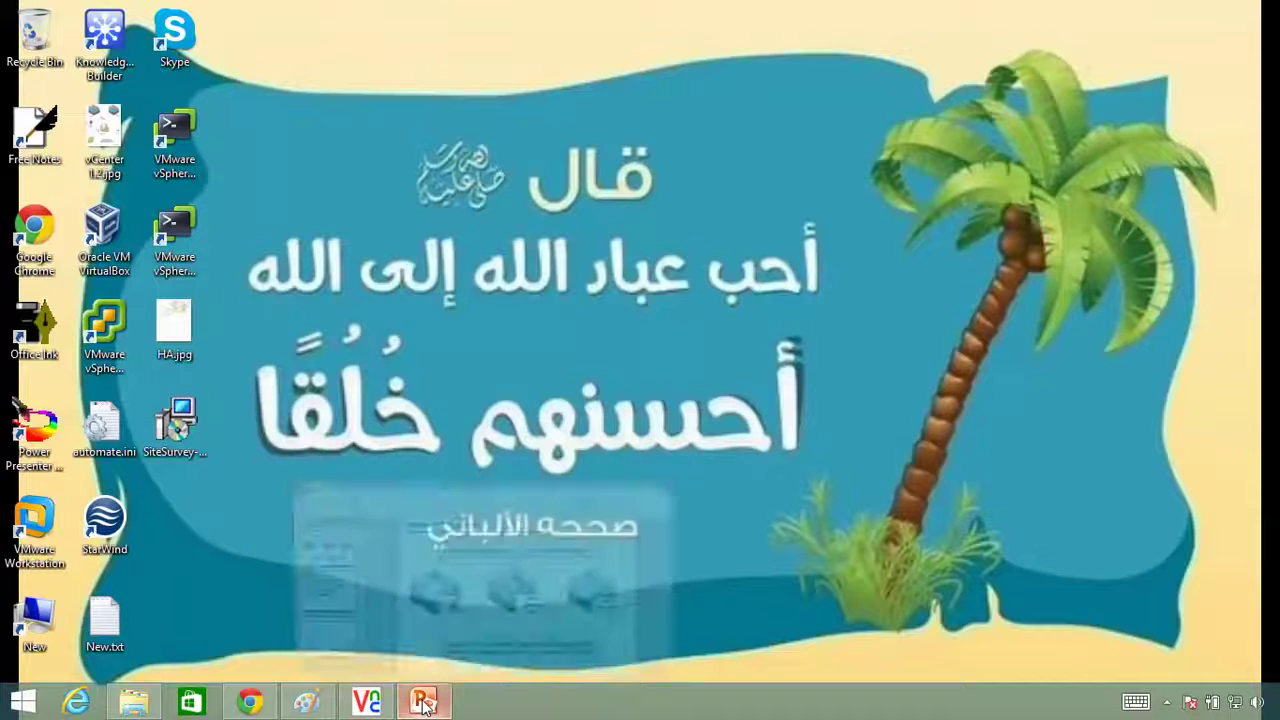
left_click(138, 550)
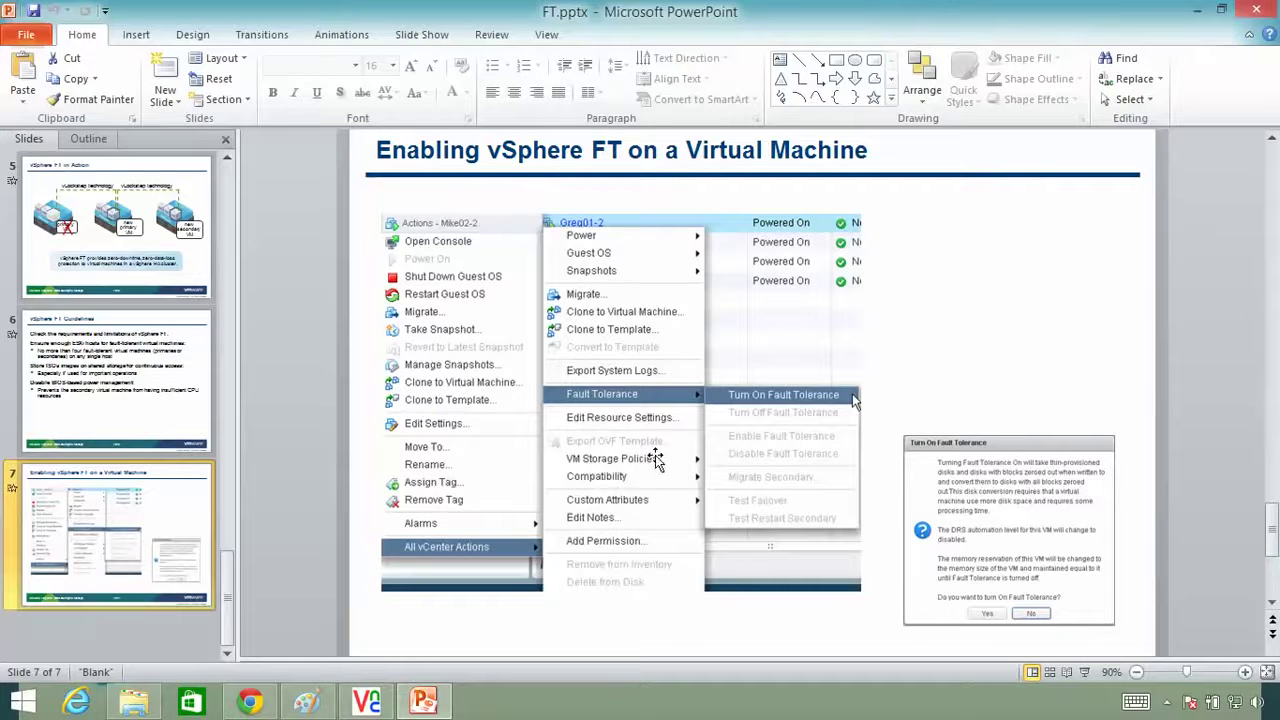
left_click(1205, 14)
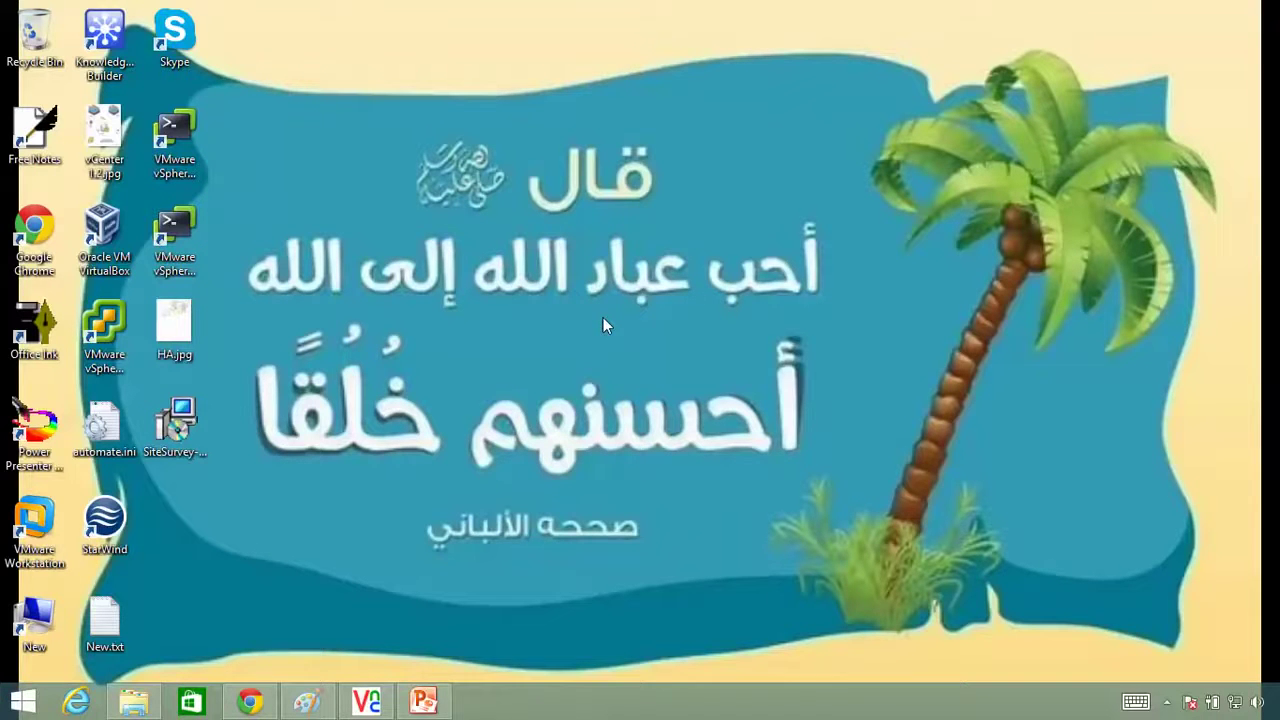
left_click(365, 702)
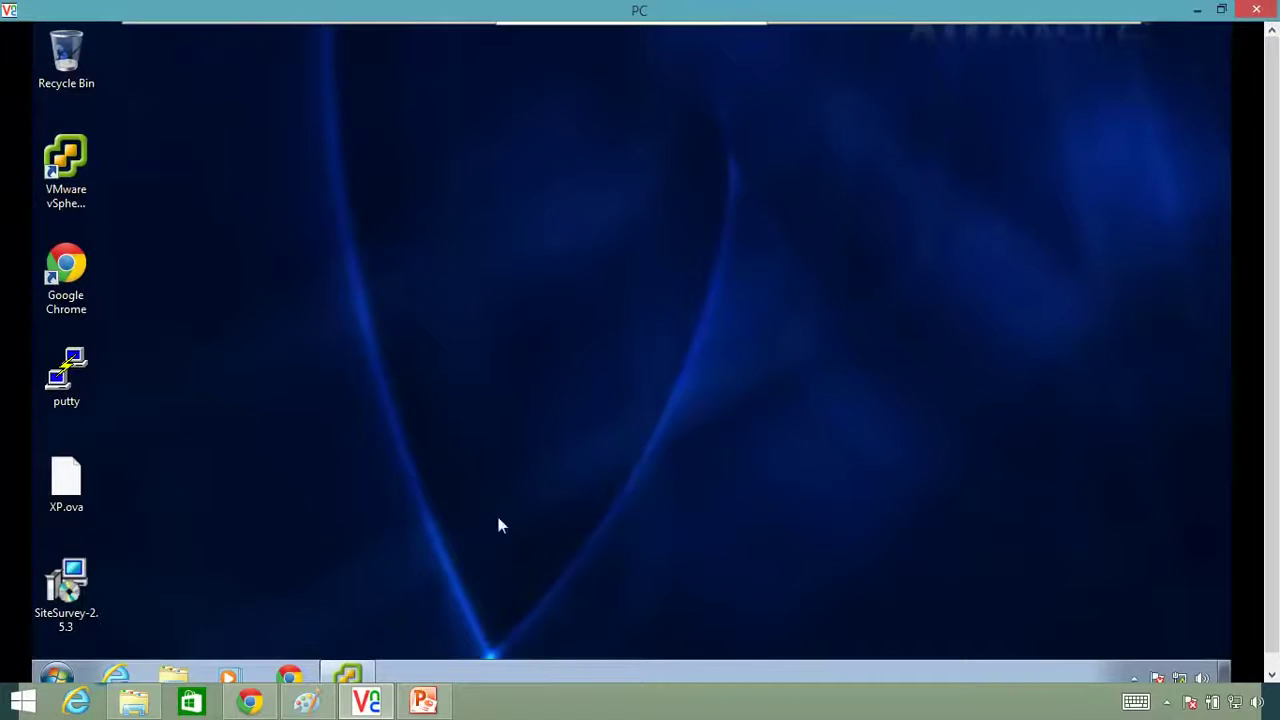
- Locate the SiteSurvey installer on the remote desktop, and examine the VMware SiteSurvey entry on the Shared Utilities page in Chrome
left_click(68, 588)
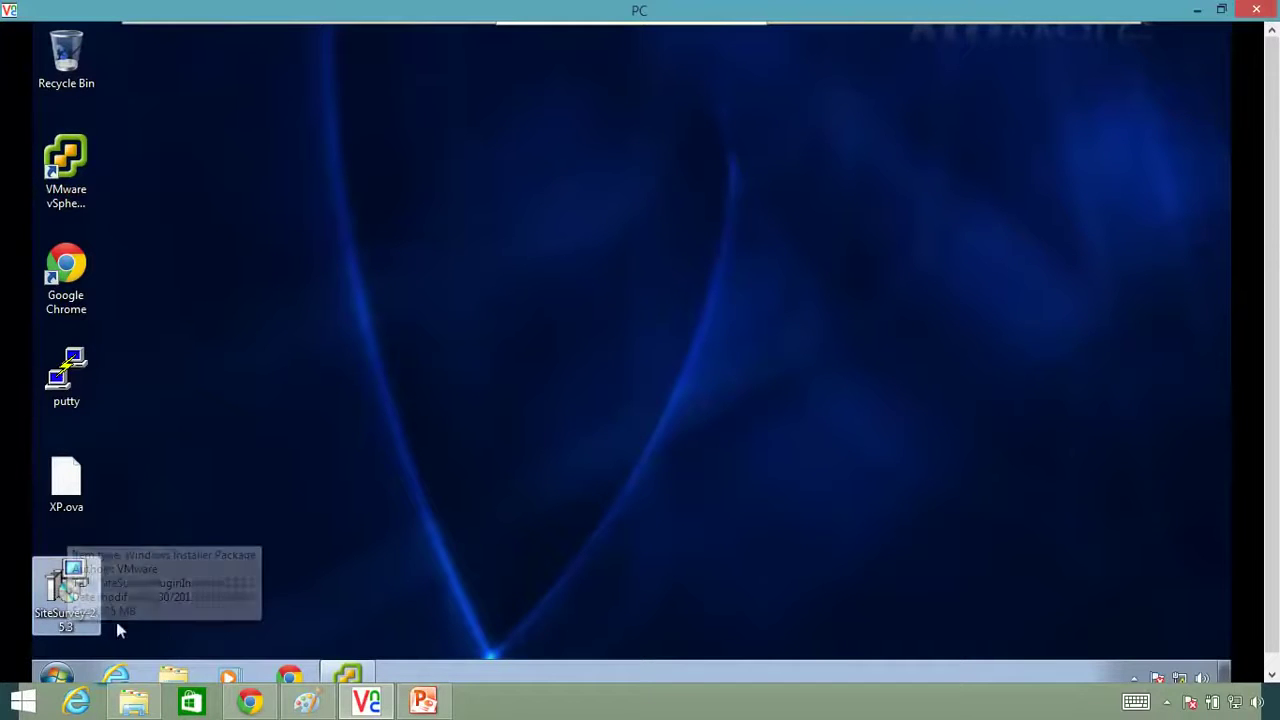
left_click(249, 703)
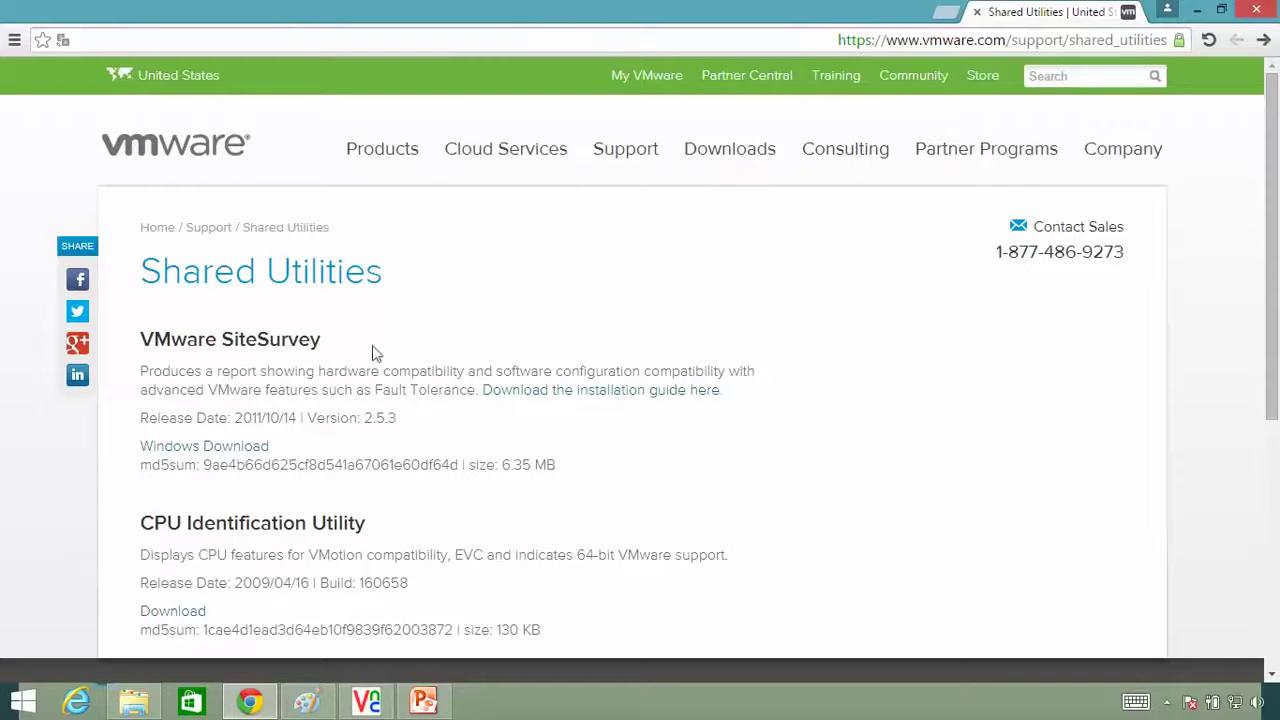
left_click(1201, 18)
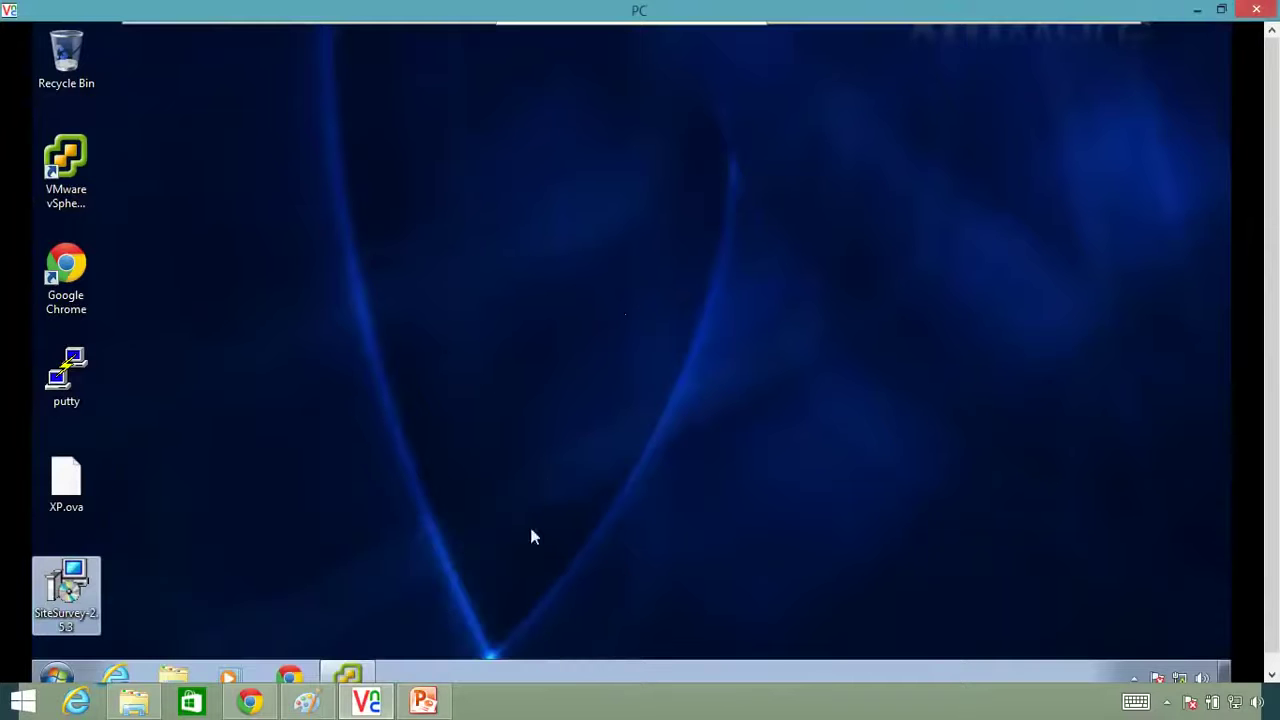
- Install SiteSurveyPlugin on the remote PC from the SiteSurvey installer, agreeing to the license
left_click(1271, 675)
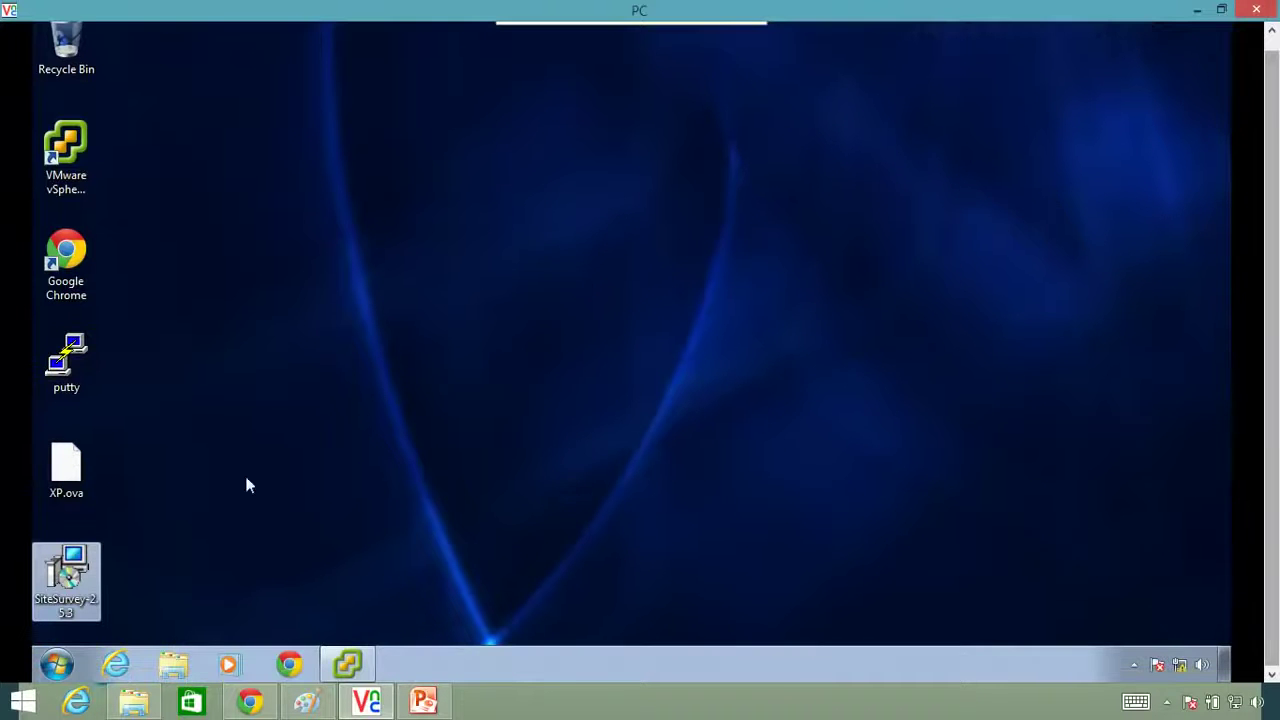
double_click(76, 590)
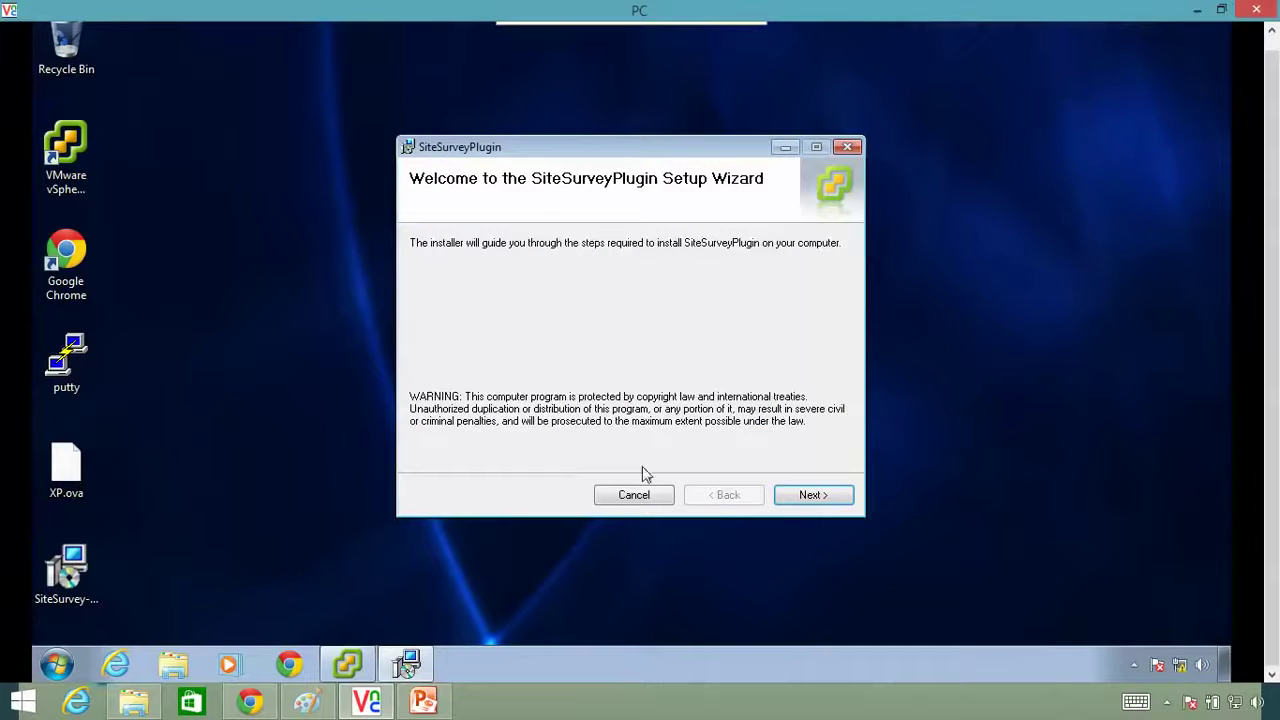
left_click(810, 496)
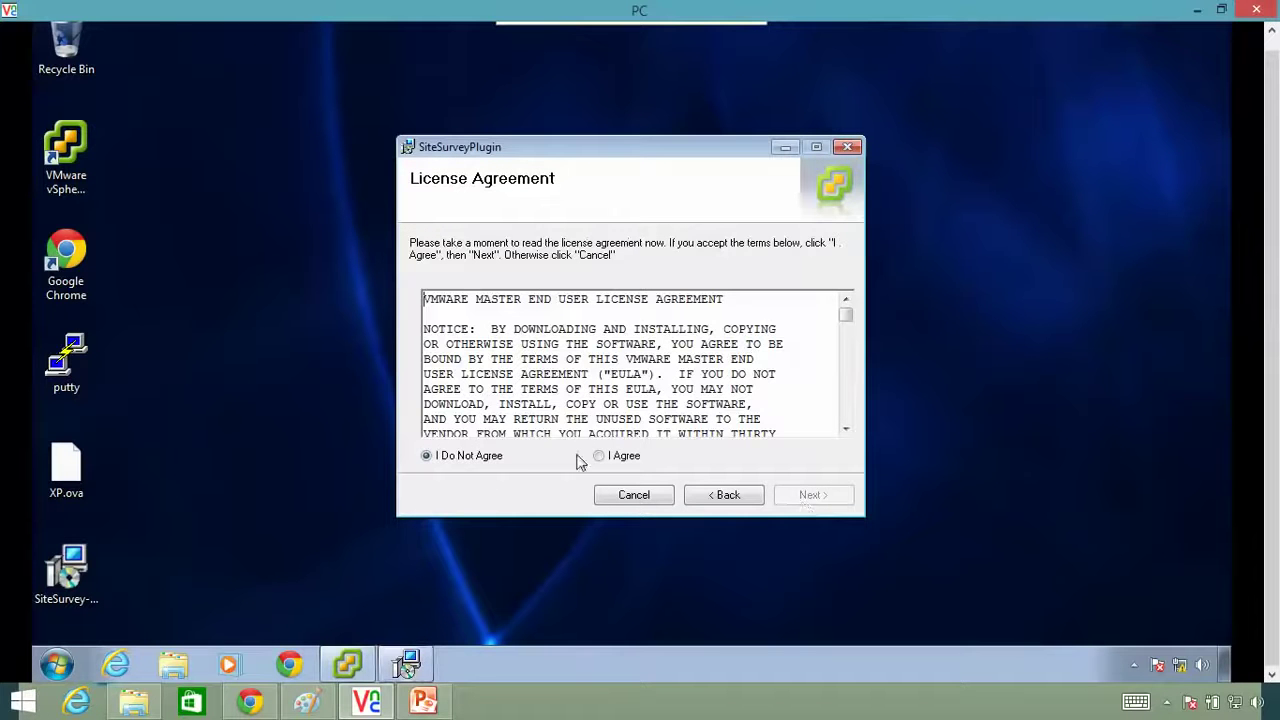
left_click(630, 458)
left_click(800, 497)
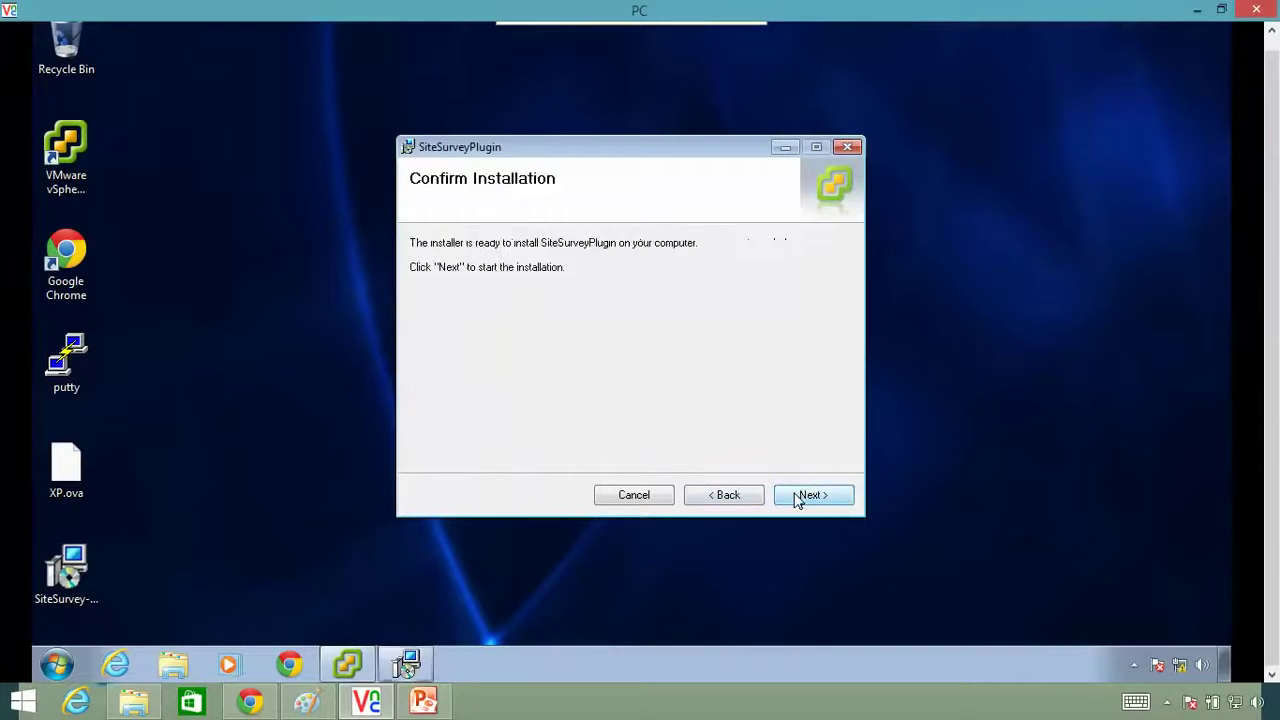
left_click(798, 497)
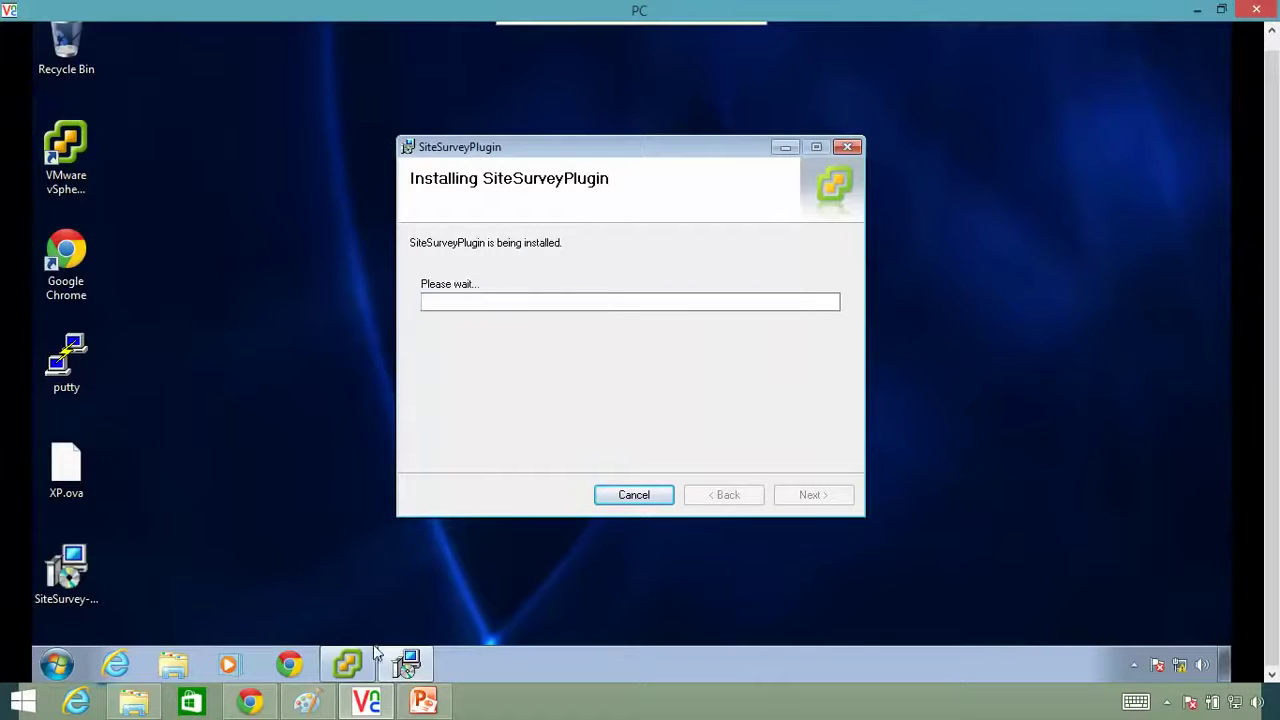
- View the summary of Cluster1 in vSphere Client, and close the finished SiteSurveyPlugin installer
left_click(340, 673)
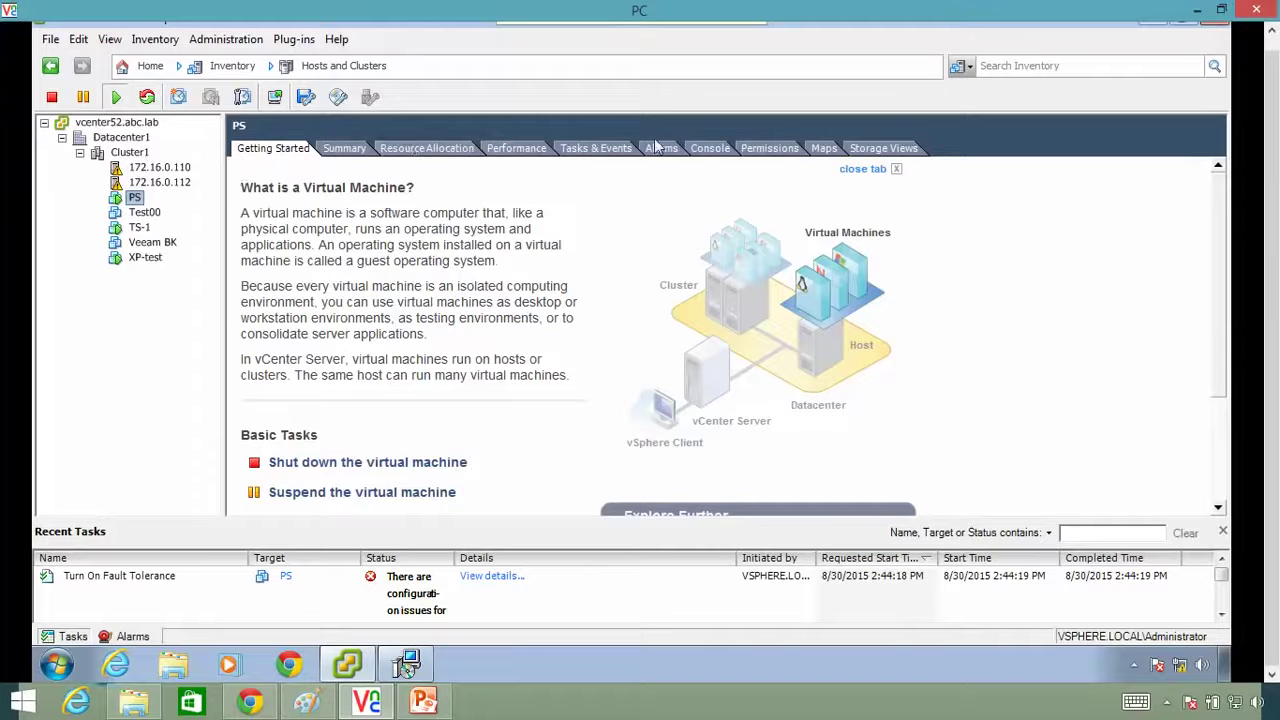
left_click(124, 153)
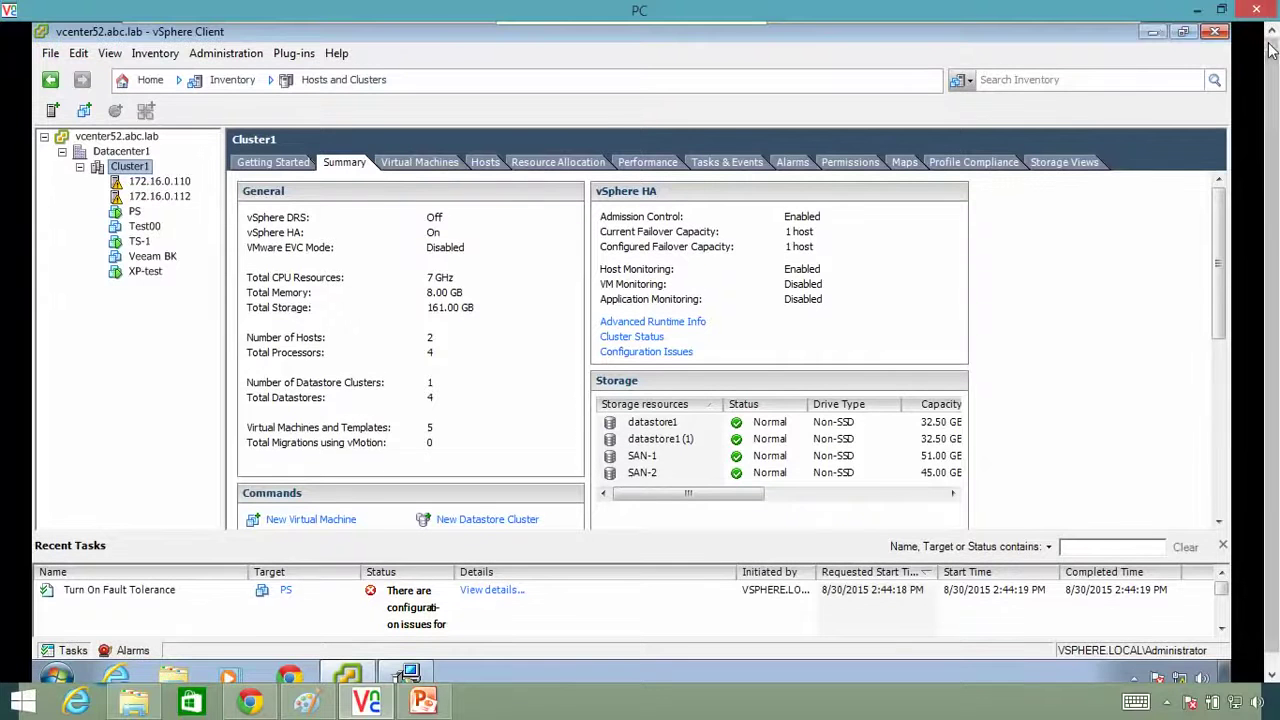
left_click(1152, 32)
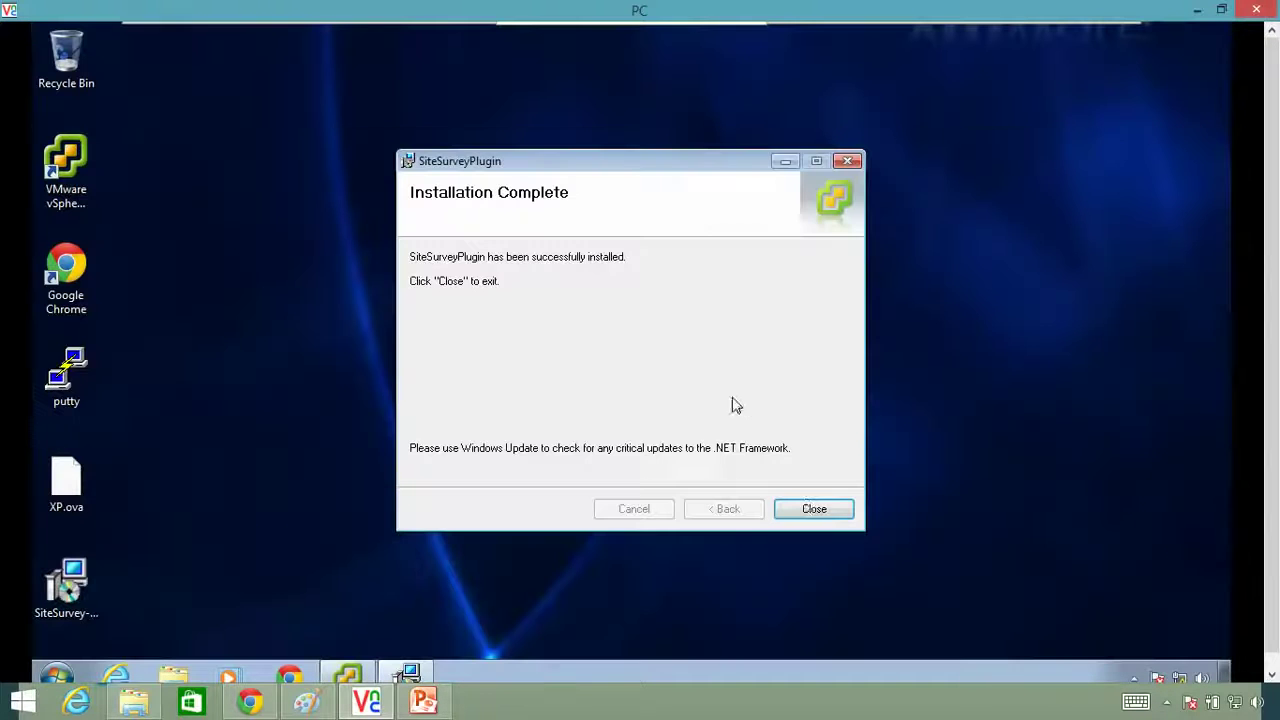
left_click(814, 509)
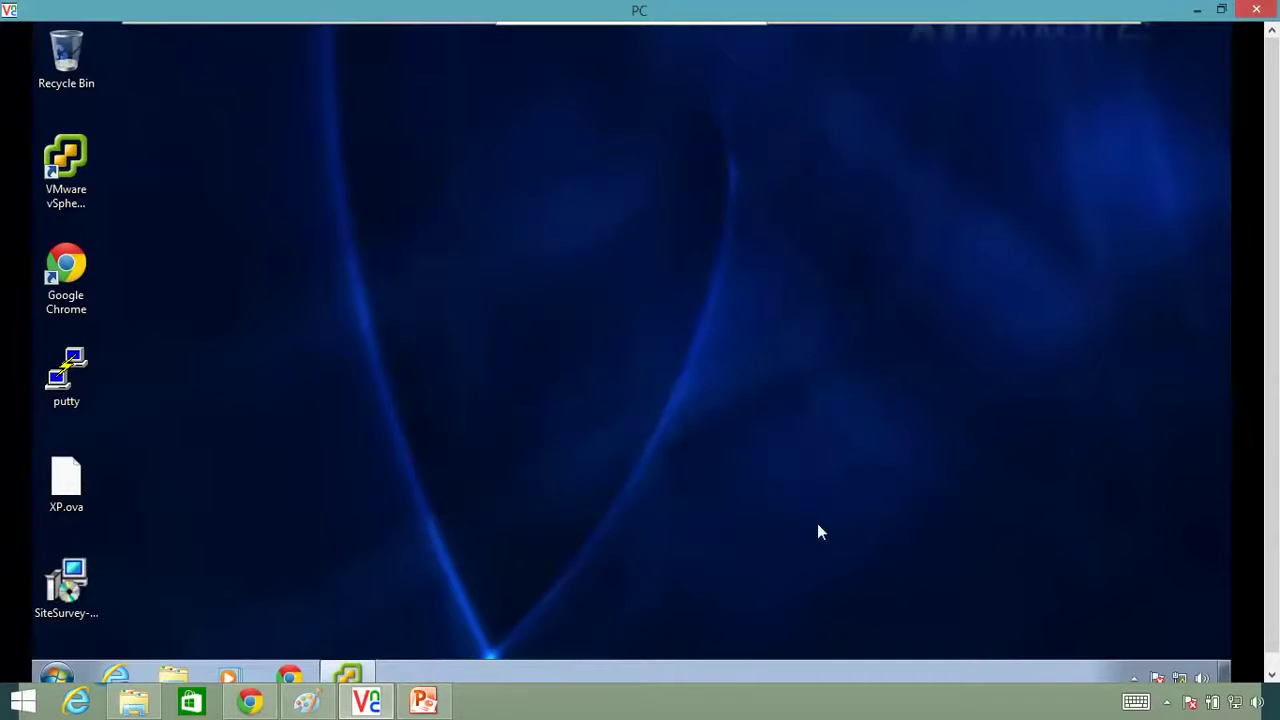
- Restart vSphere Client and log in to 172.16.0.100 with the administrator user name and the account password
left_click(348, 676)
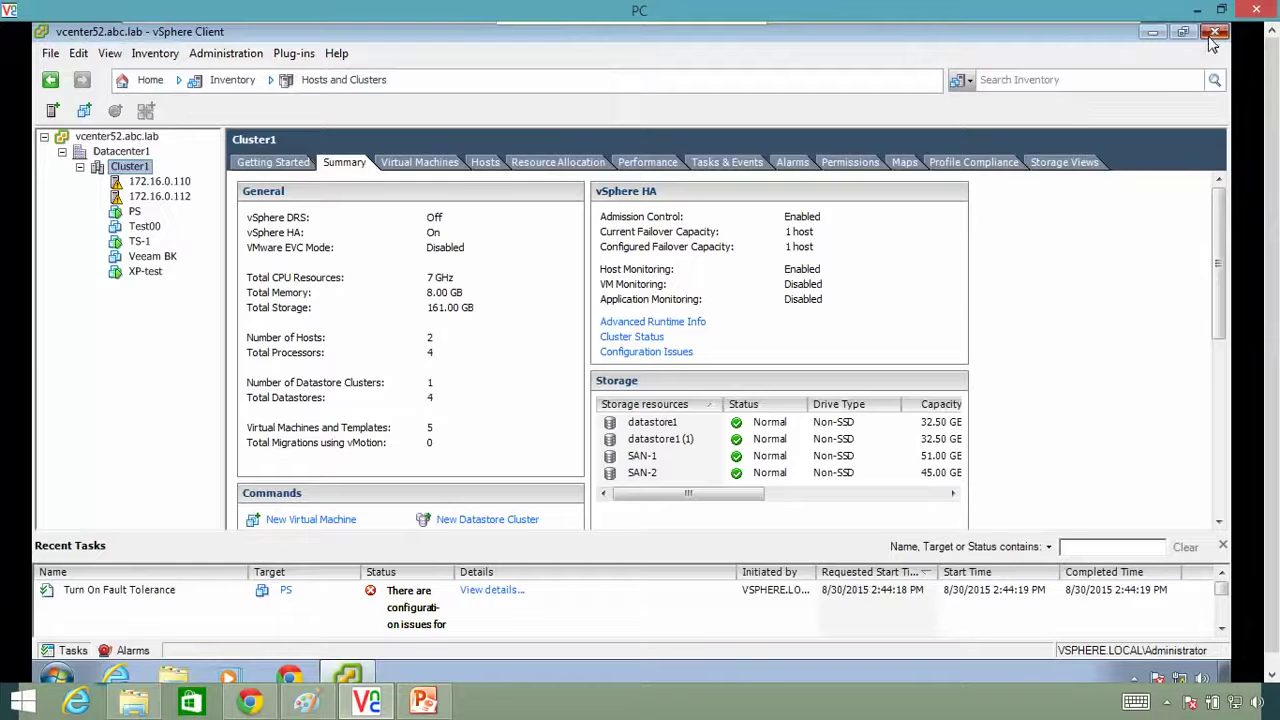
left_click(1215, 32)
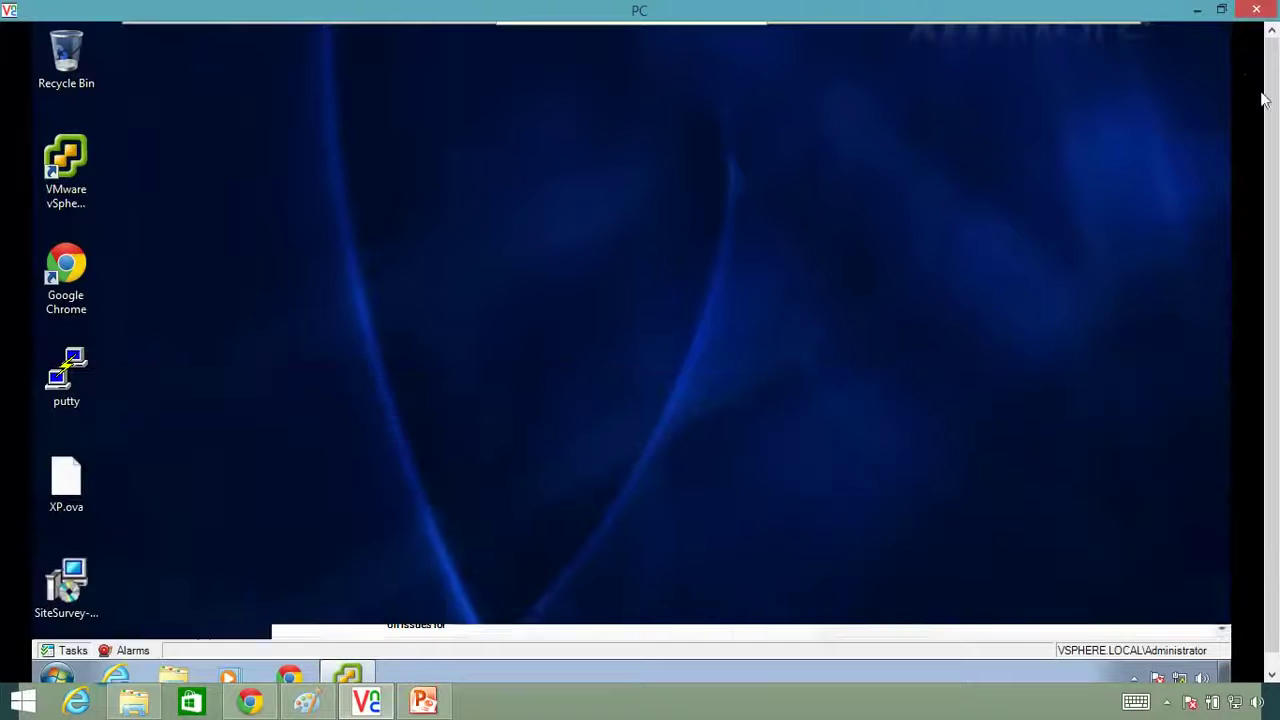
left_click(76, 167)
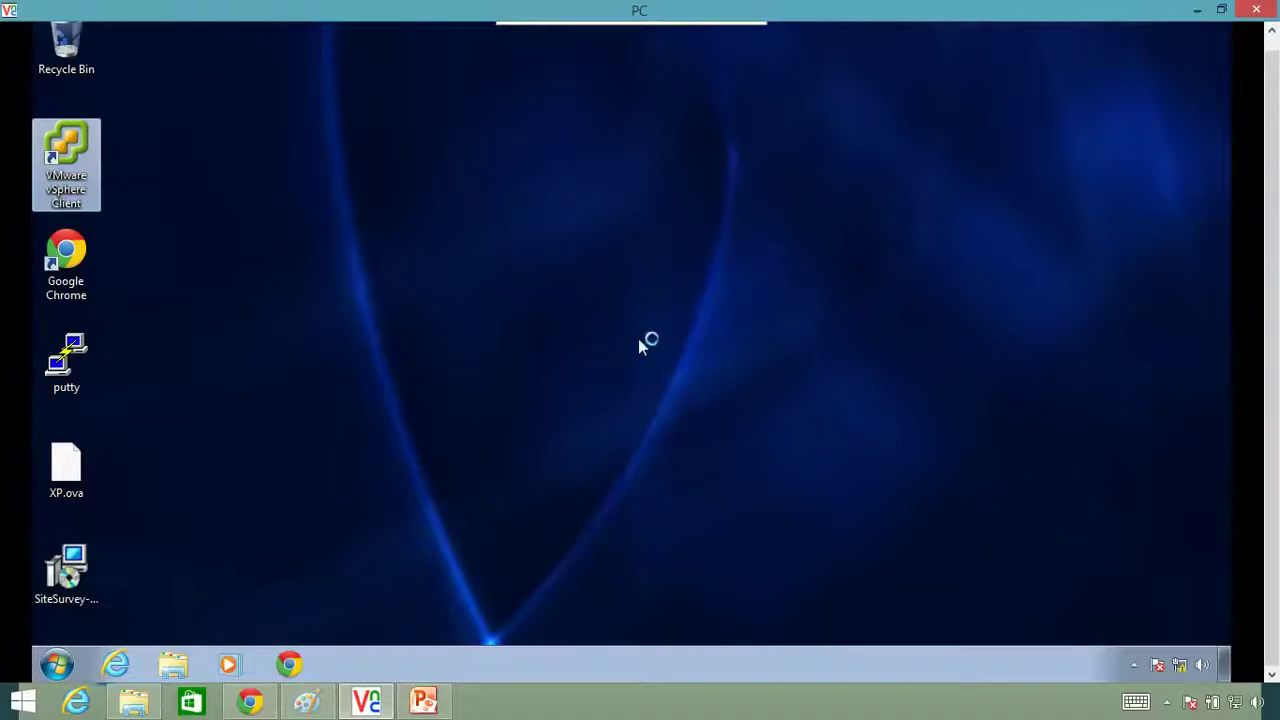
type("adm")
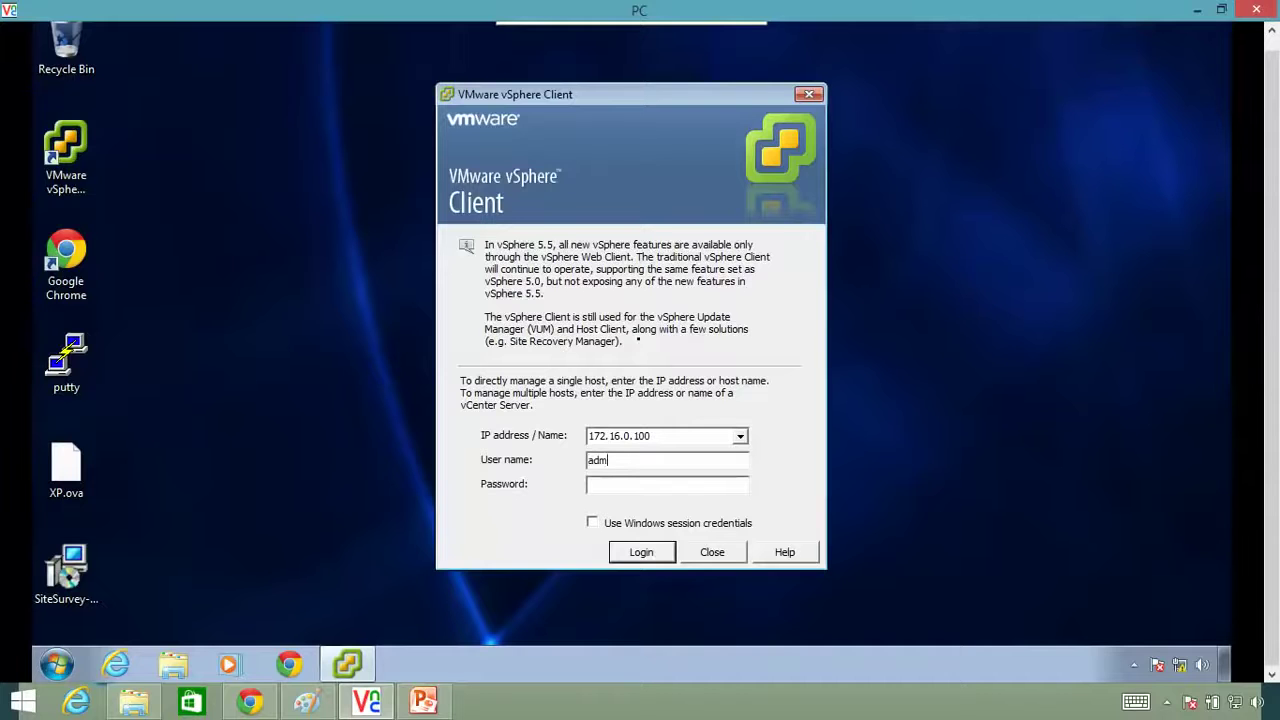
type("inistrator@vsphere.local")
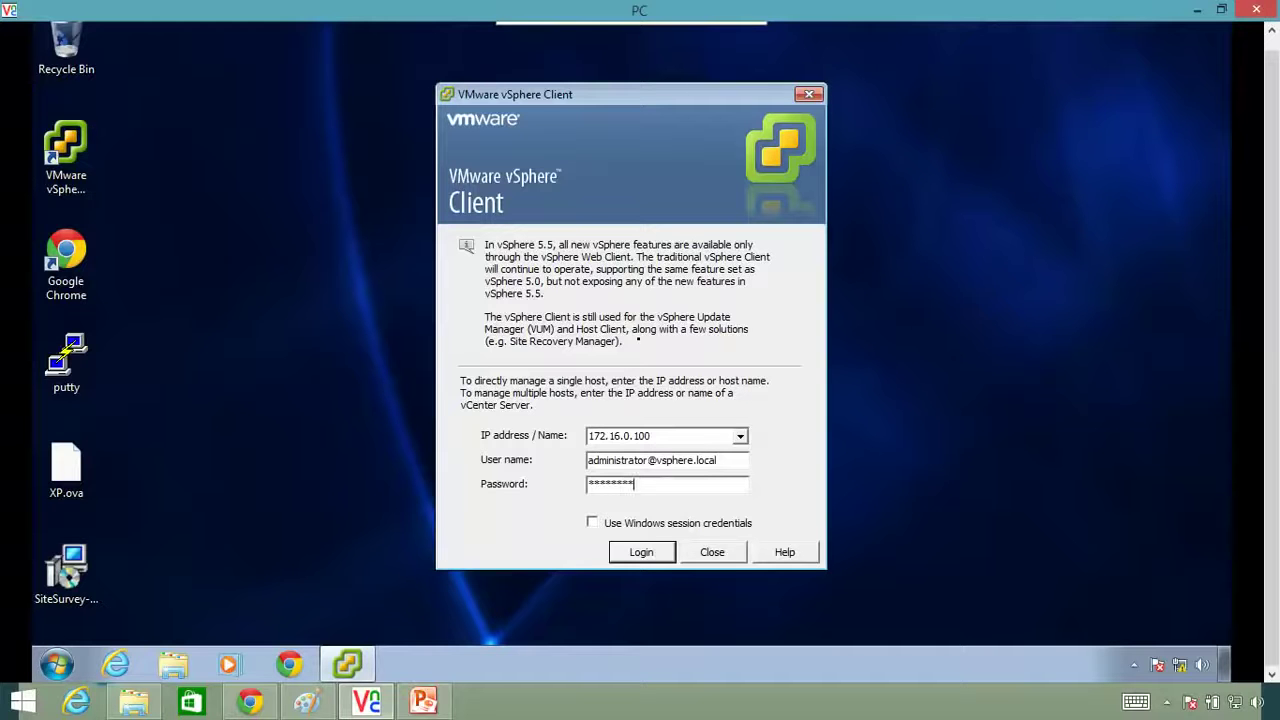
key("Return")
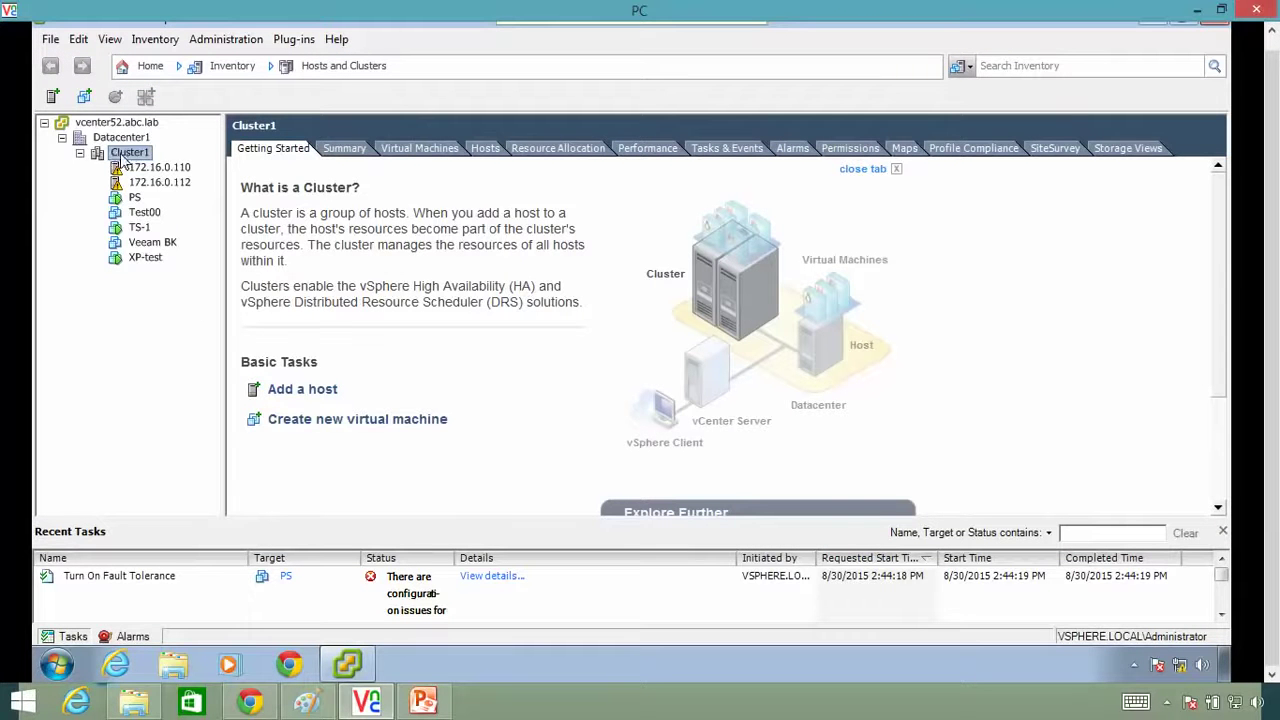
- Run SiteSurvey on Cluster1 for this view only
left_click(1058, 152)
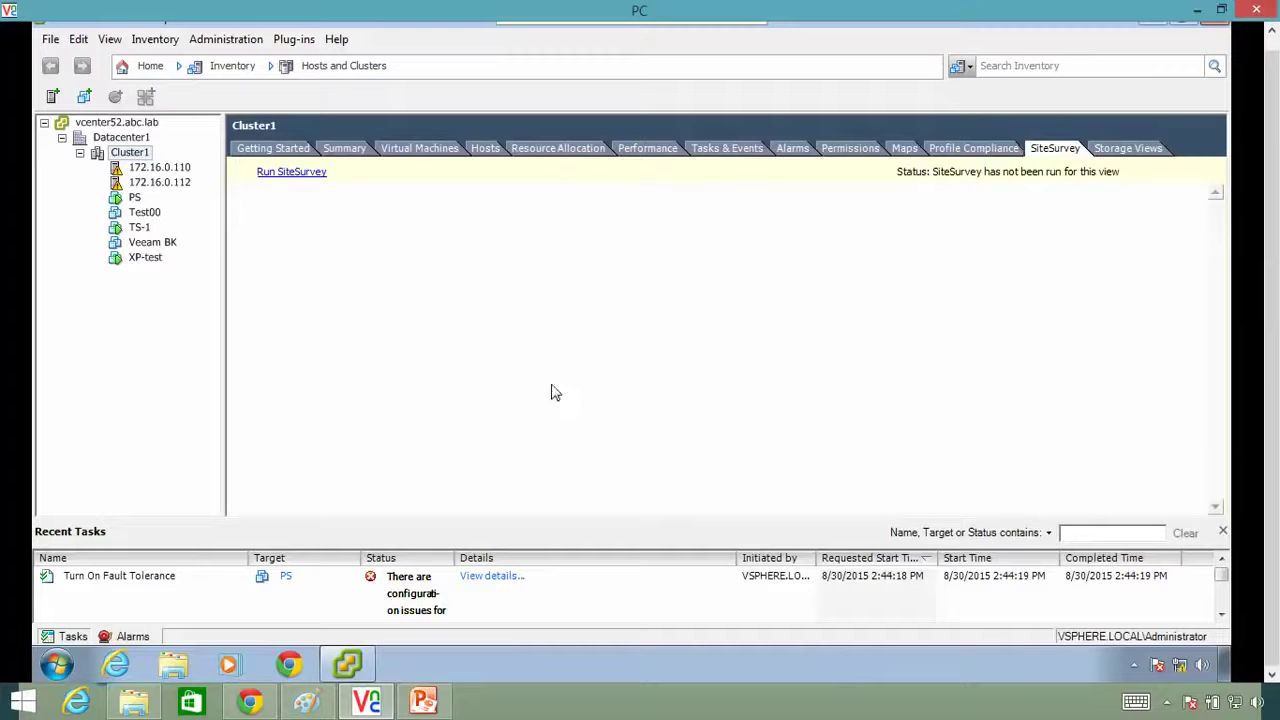
left_click(288, 174)
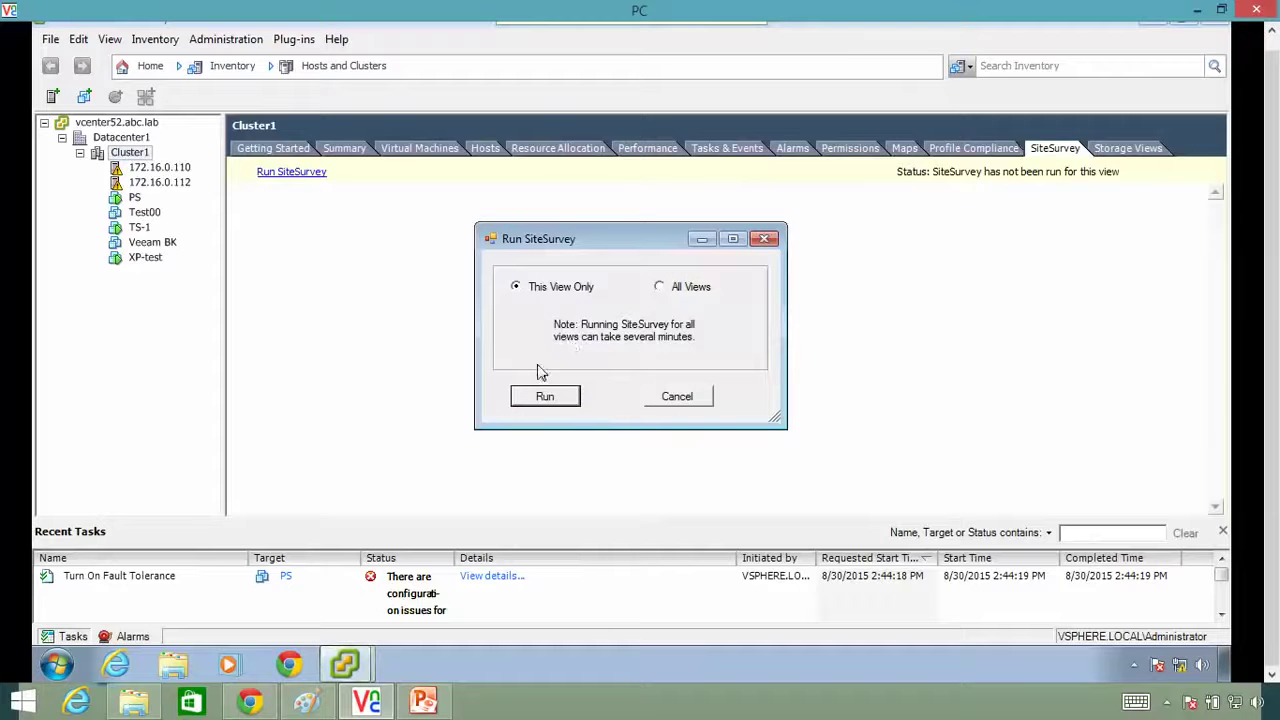
left_click(546, 397)
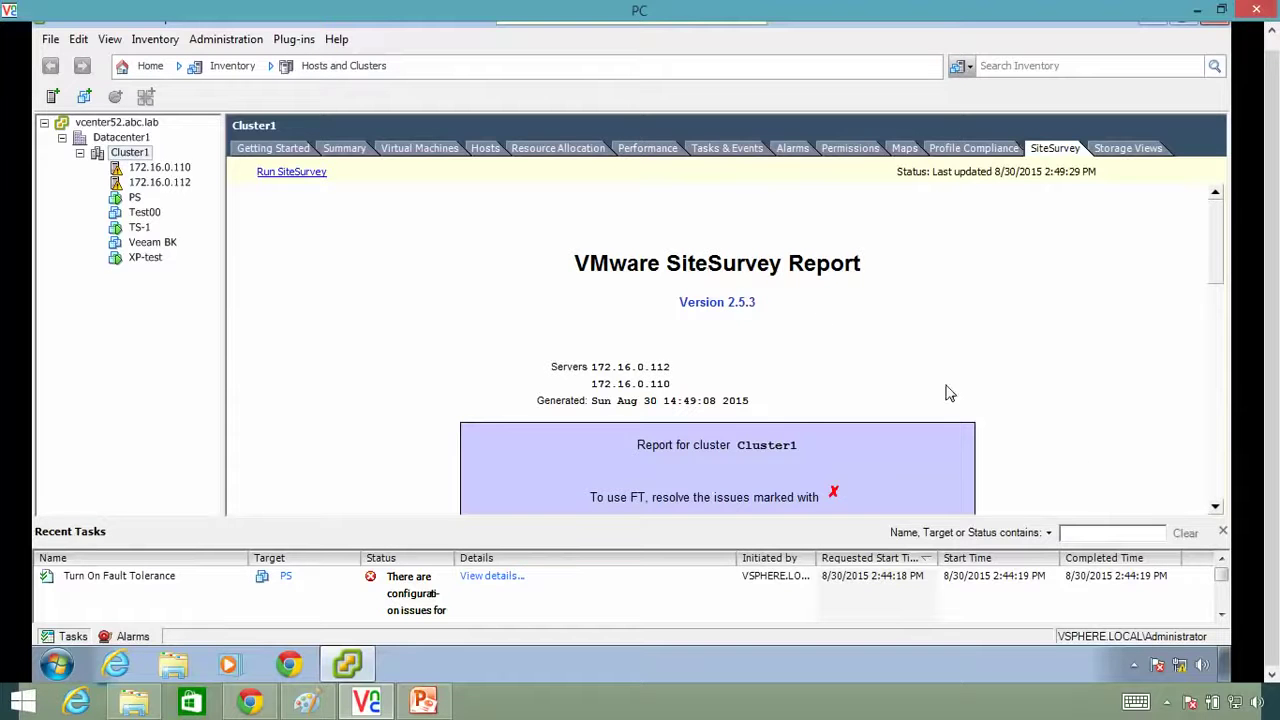
- Examine the SiteSurvey report for Cluster1, checking the FT compatibility of its hosts and virtual machines
left_click(1216, 508)
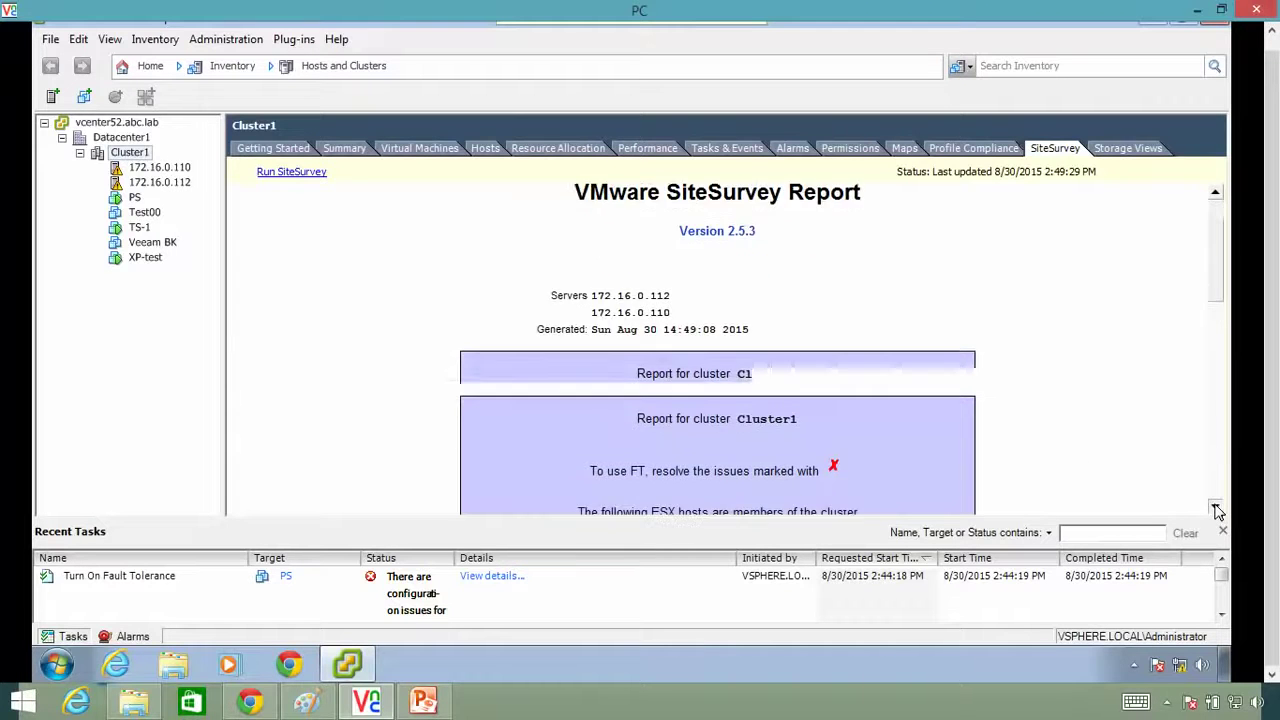
left_click(1216, 508)
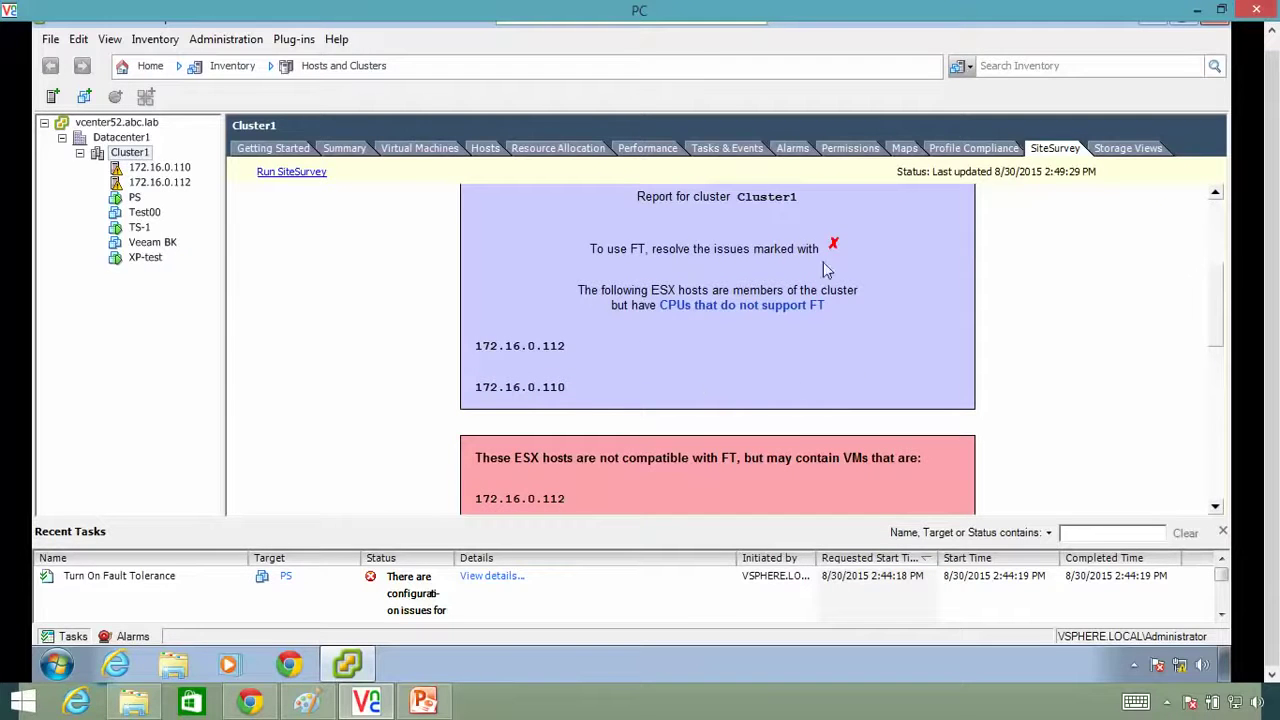
left_click(1215, 508)
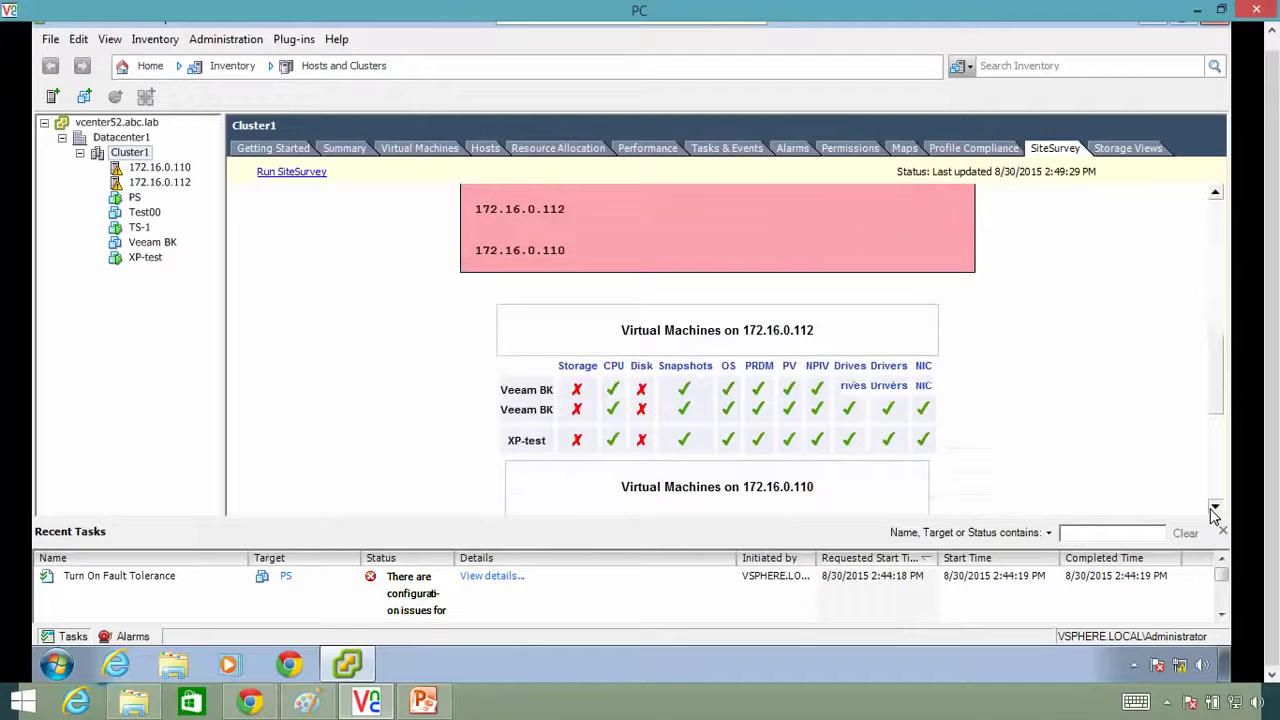
left_click(1215, 508)
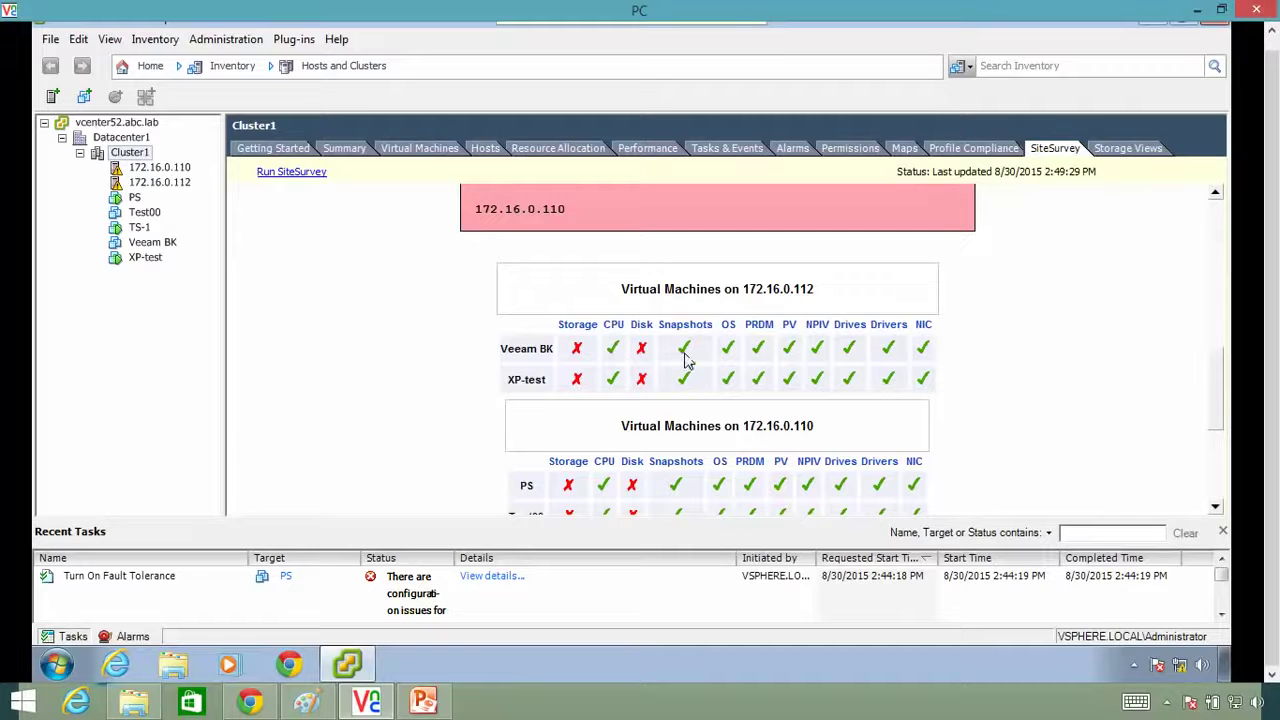
- Examine the SiteSurvey compatibility tables for the virtual machines on 172.16.0.112 and 172.16.0.110, and the list of FT-incompatible hosts
left_click(1215, 508)
scroll(1215, 508, "down", 3)
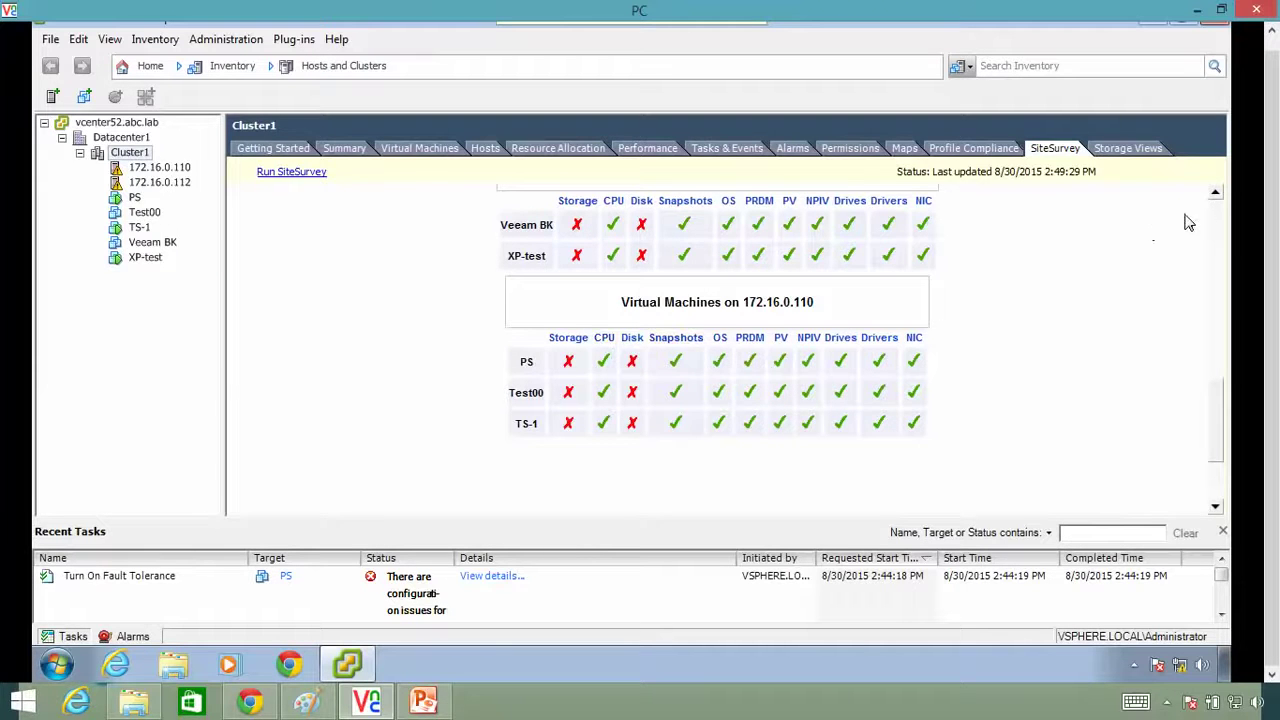
left_click(1215, 192)
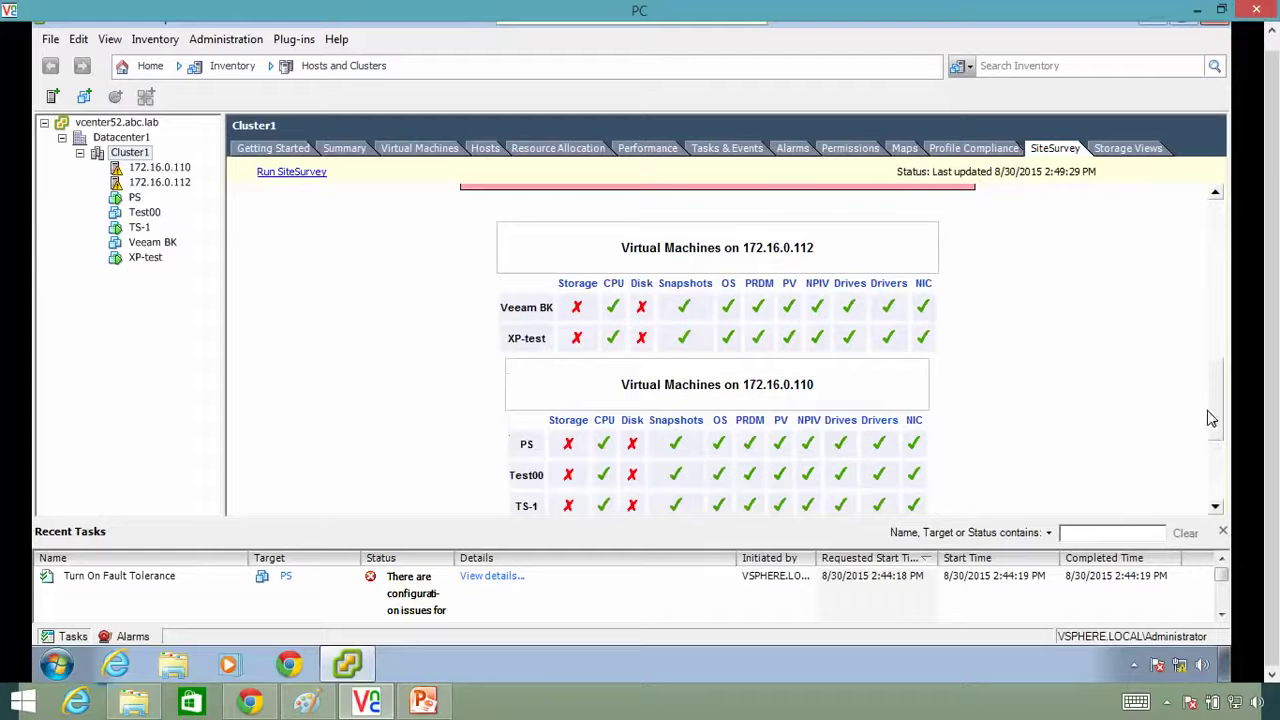
scroll(1212, 428, "down", 1)
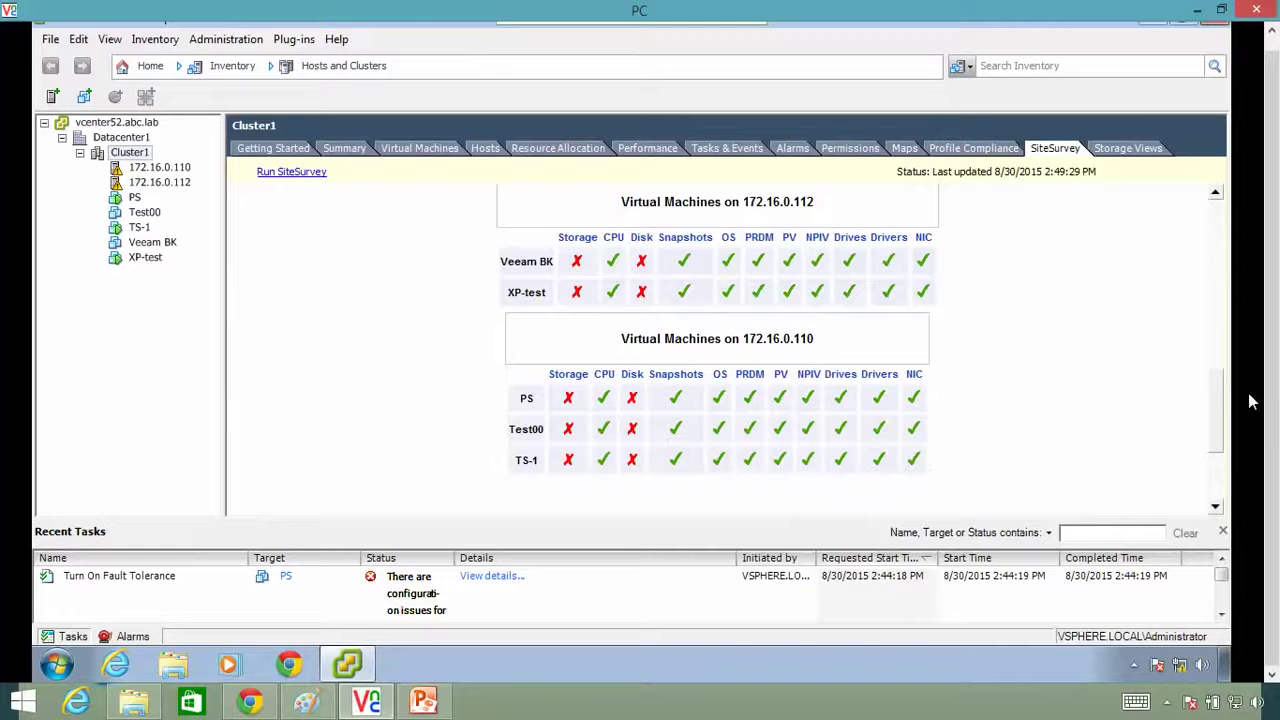
scroll(1226, 405, "down", 3)
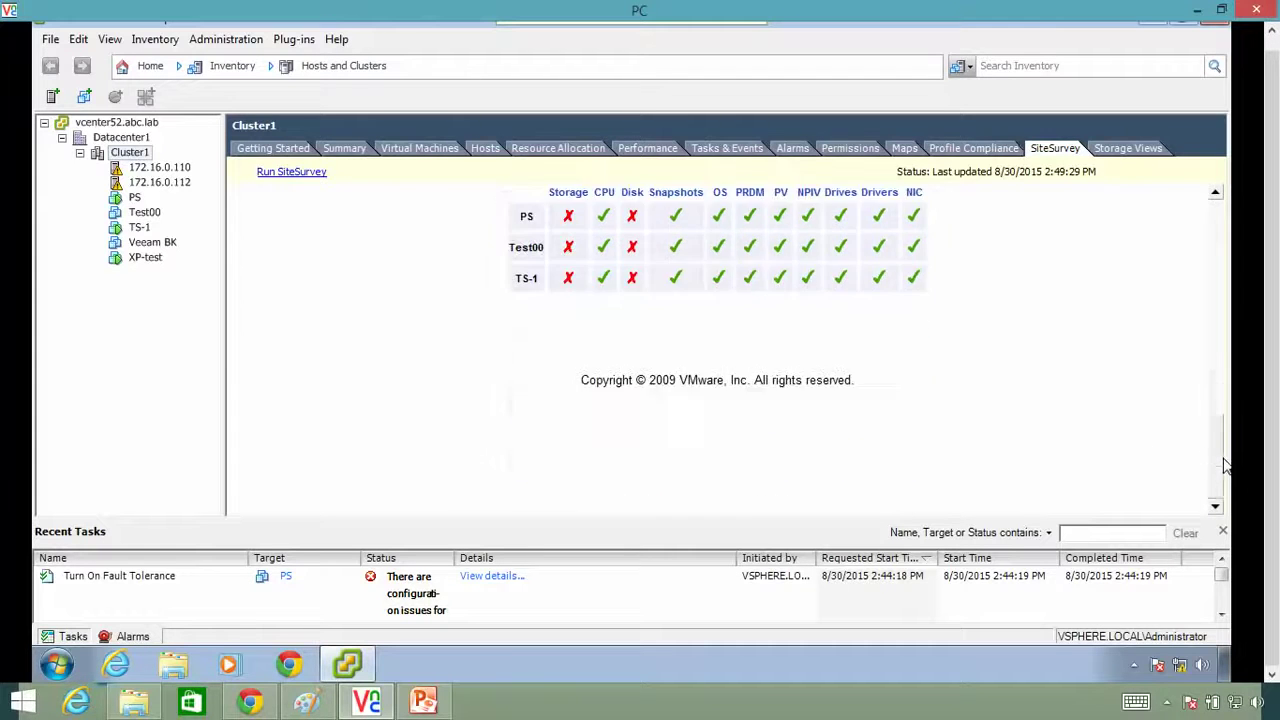
scroll(1222, 186, "up", 3)
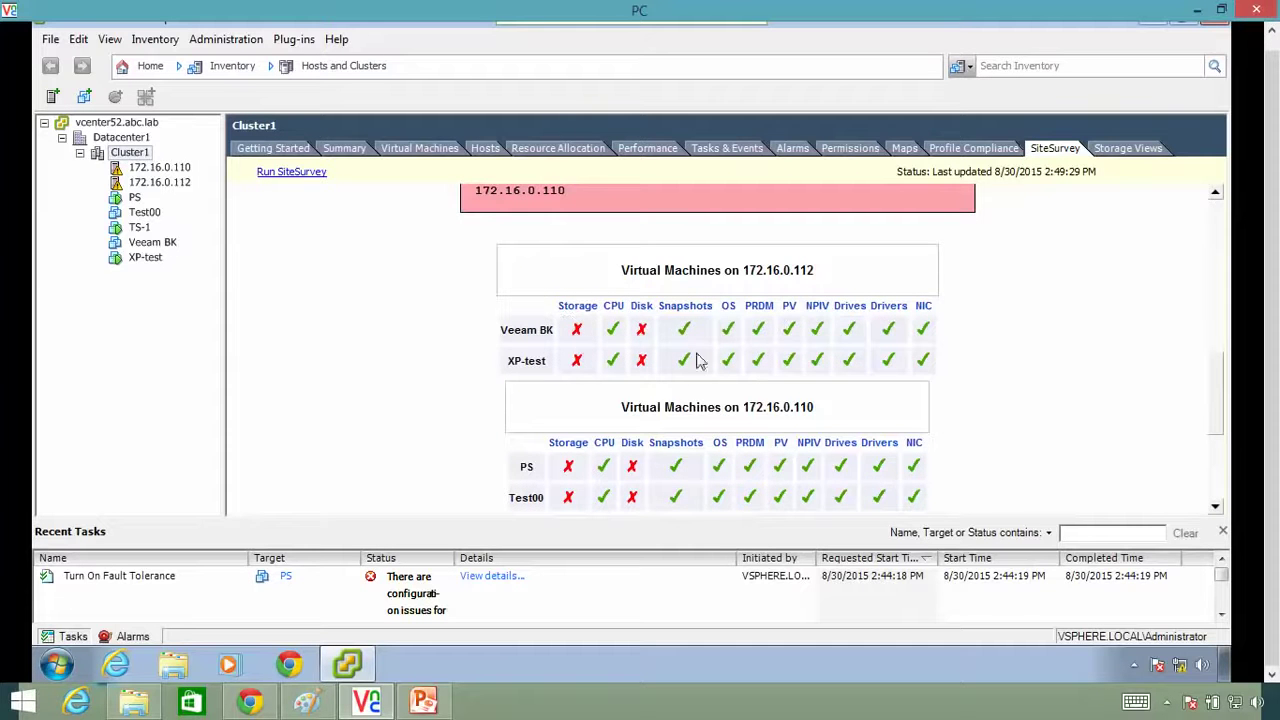
scroll(1218, 200, "up", 2)
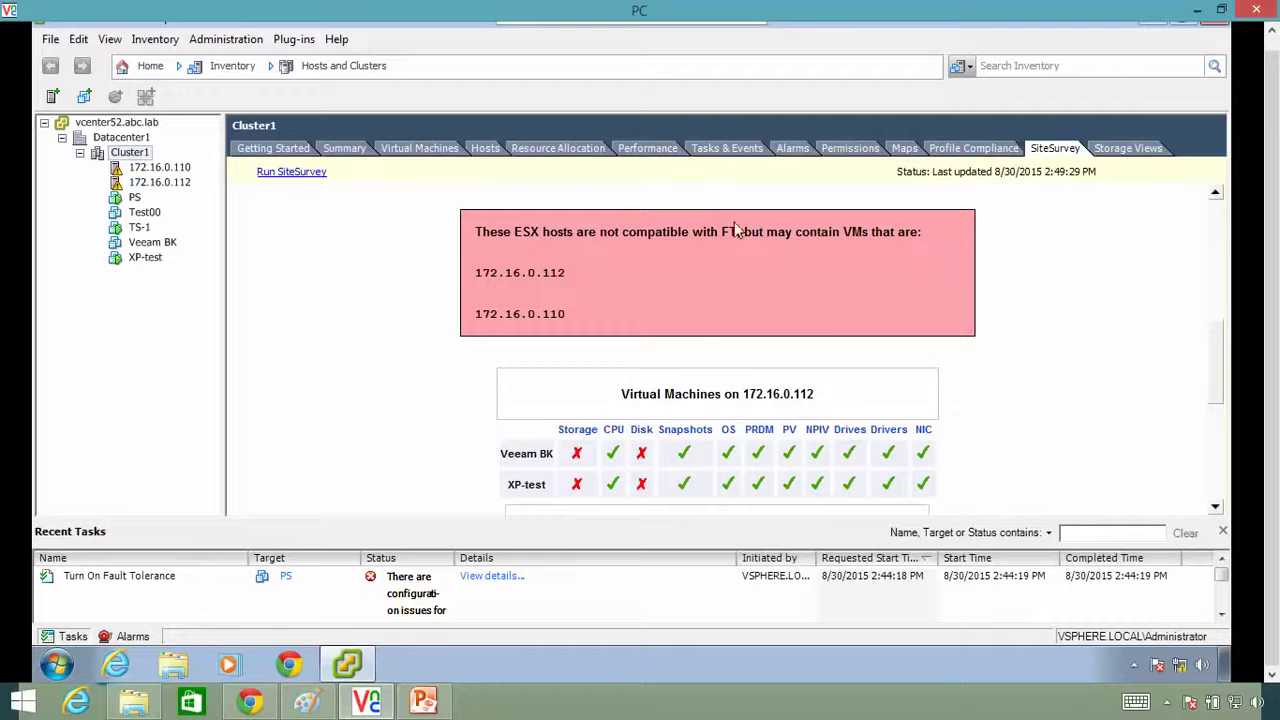
left_click_drag(1220, 347, 1234, 477)
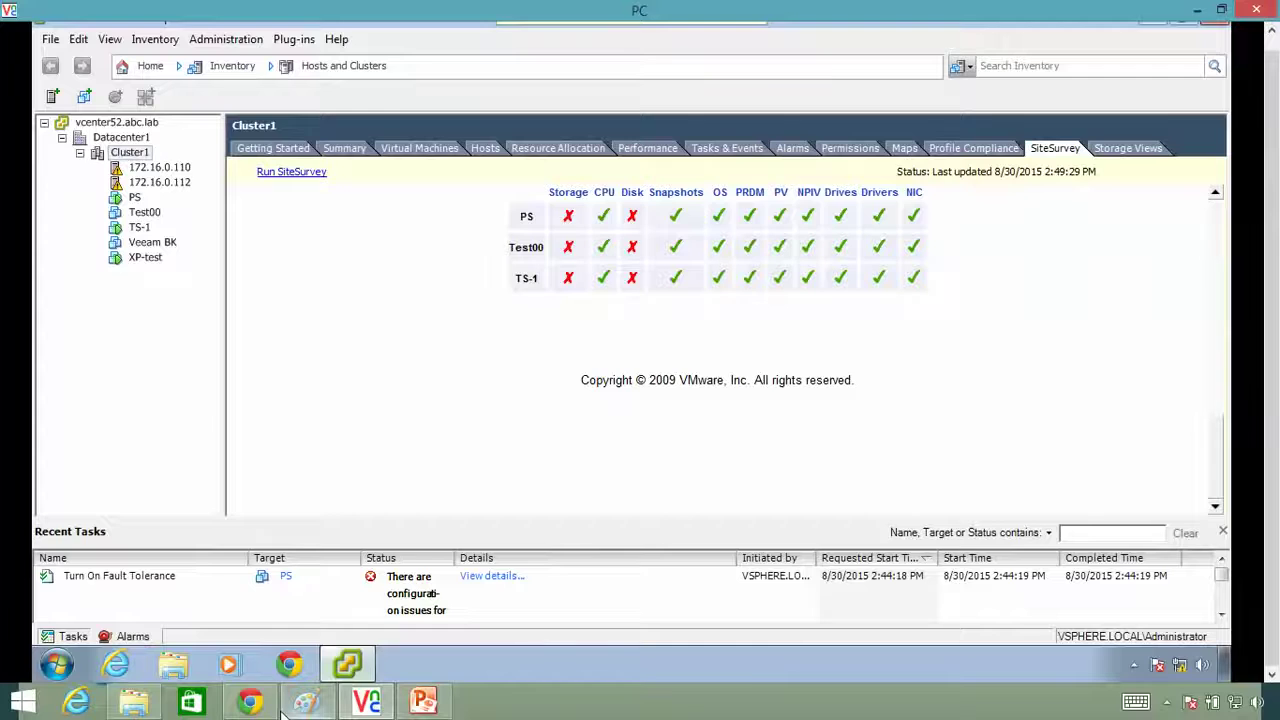
- Switch to Chrome, highlight the VMware SiteSurvey release date on the Shared Utilities page, and minimize the browser
left_click(250, 702)
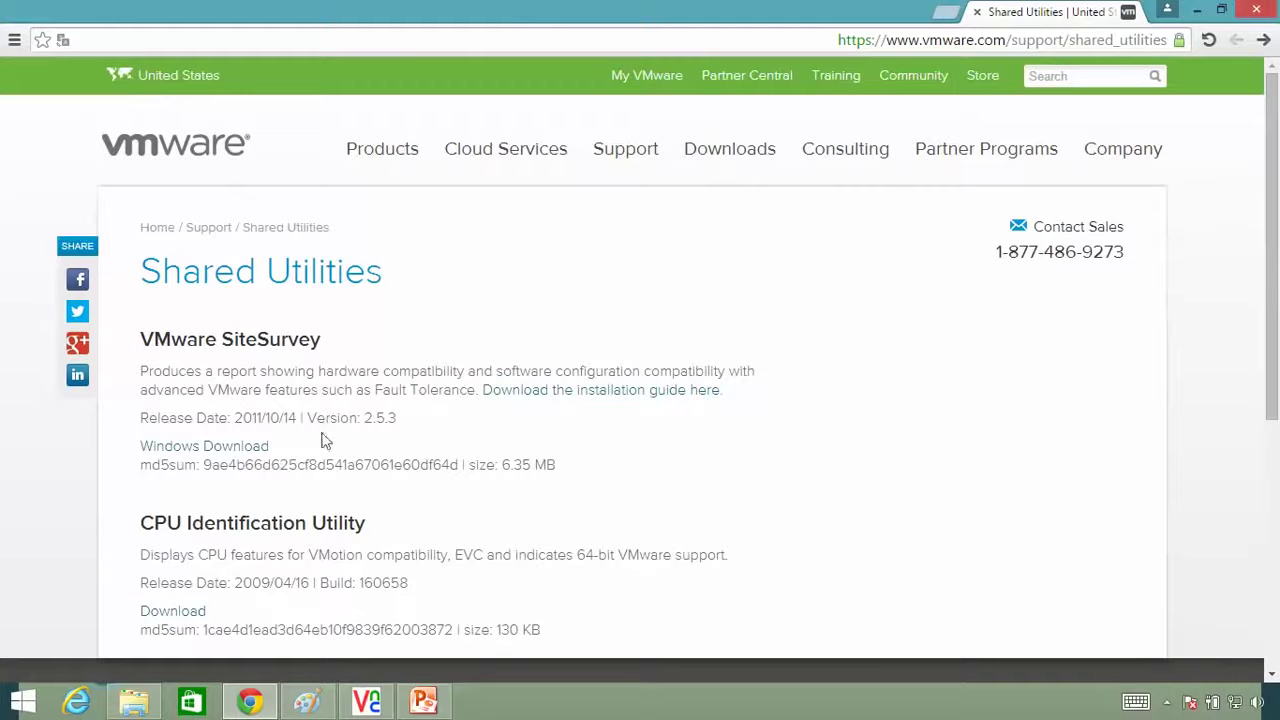
left_click_drag(296, 418, 243, 419)
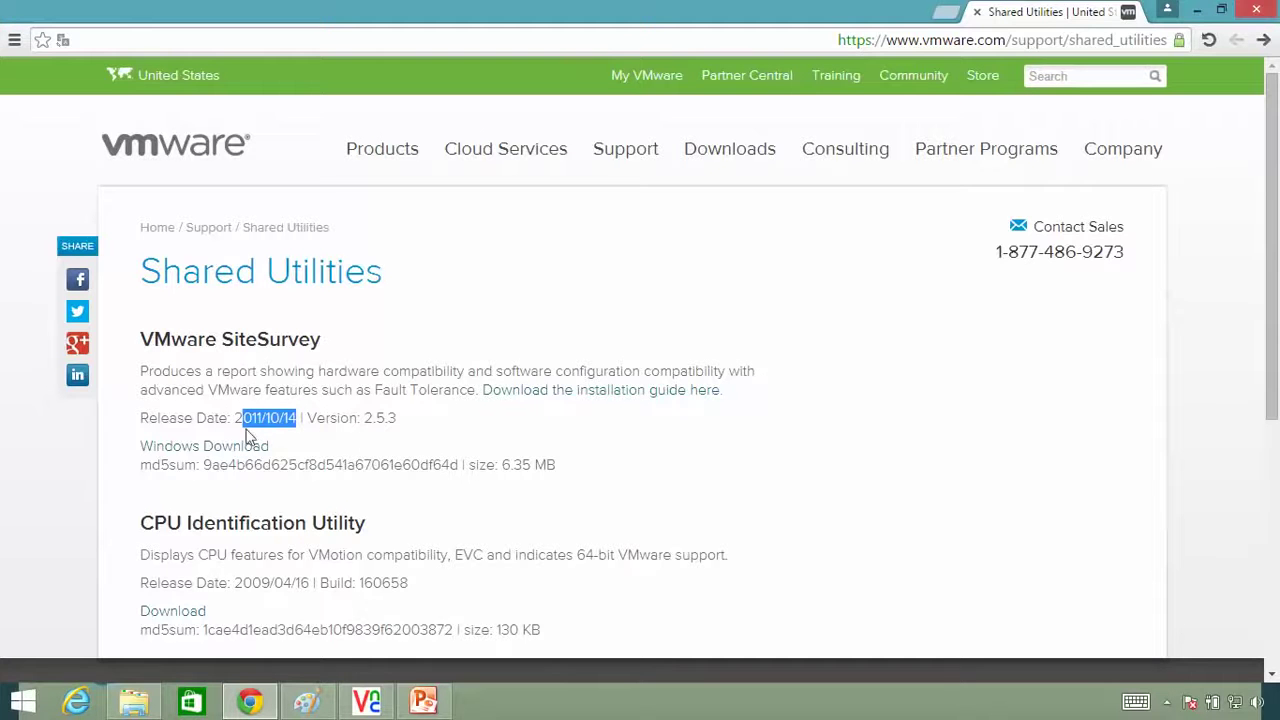
left_click(1200, 12)
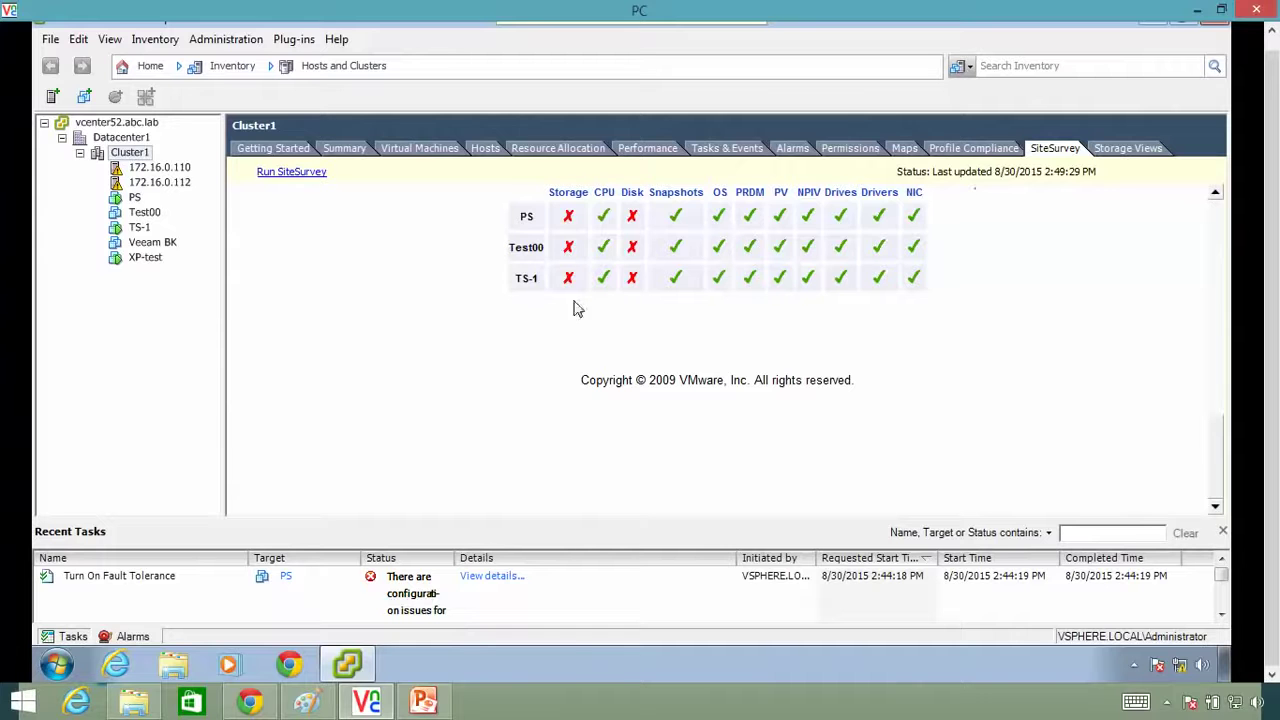
- Review the SiteSurvey report again, highlighting the statement "These ESX hosts are not compatible with FT" and checking the virtual machine results
scroll(449, 351, "up", 5)
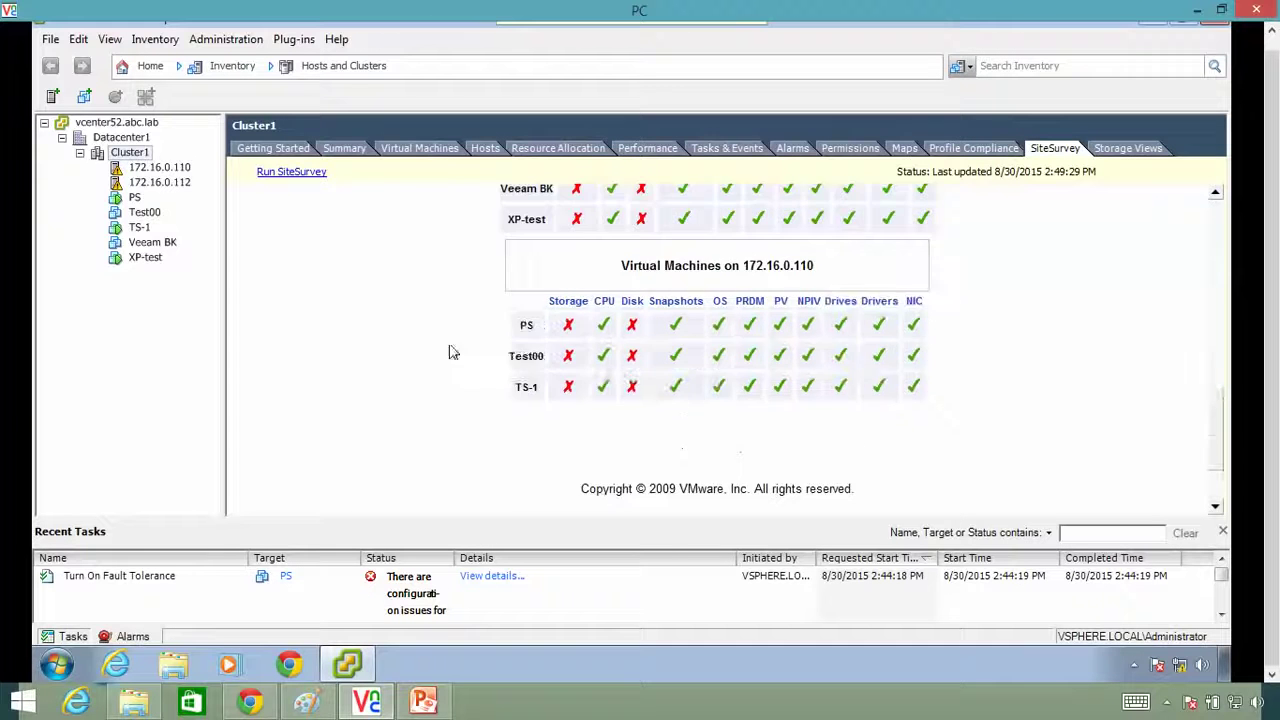
scroll(737, 356, "up", 5)
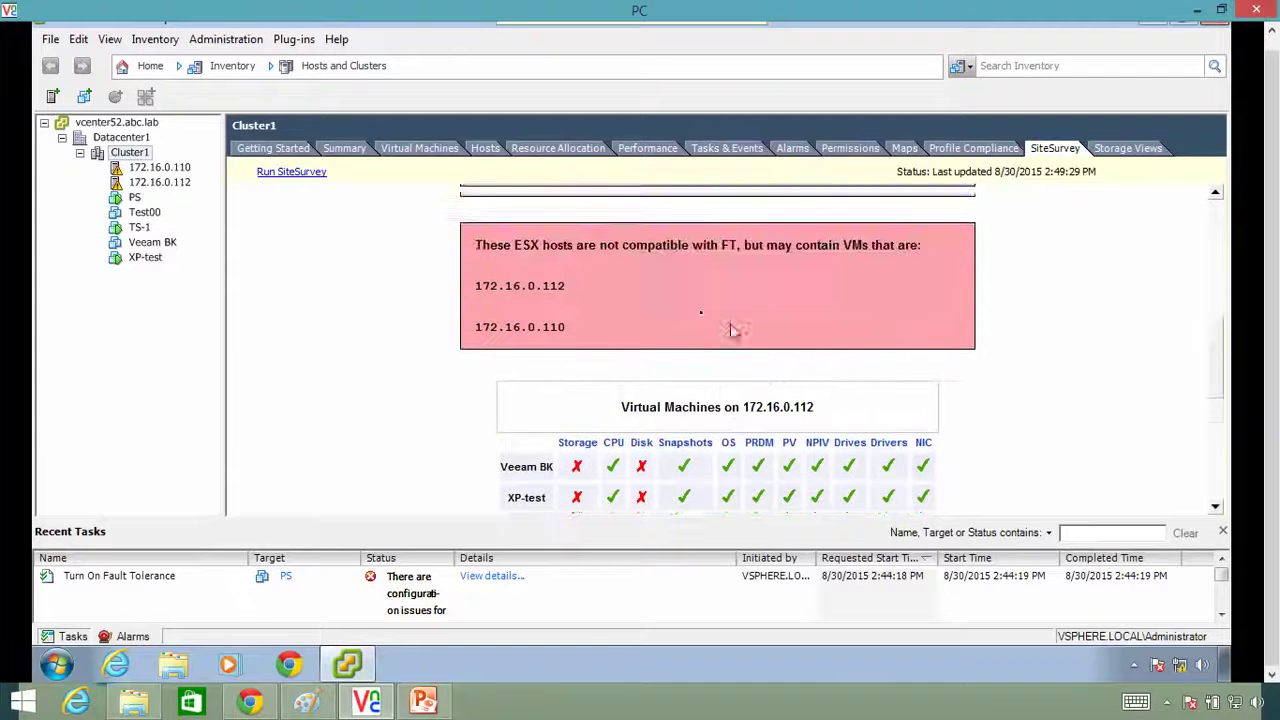
scroll(673, 320, "up", 1)
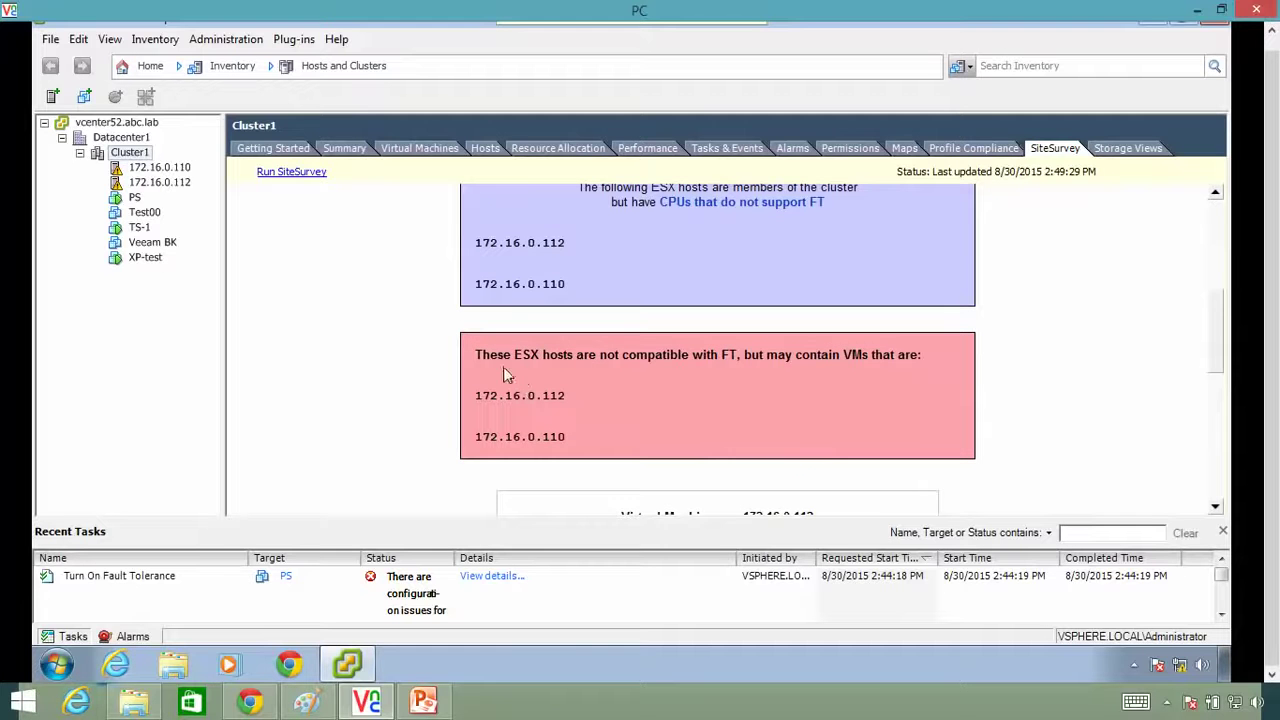
left_click_drag(476, 355, 718, 354)
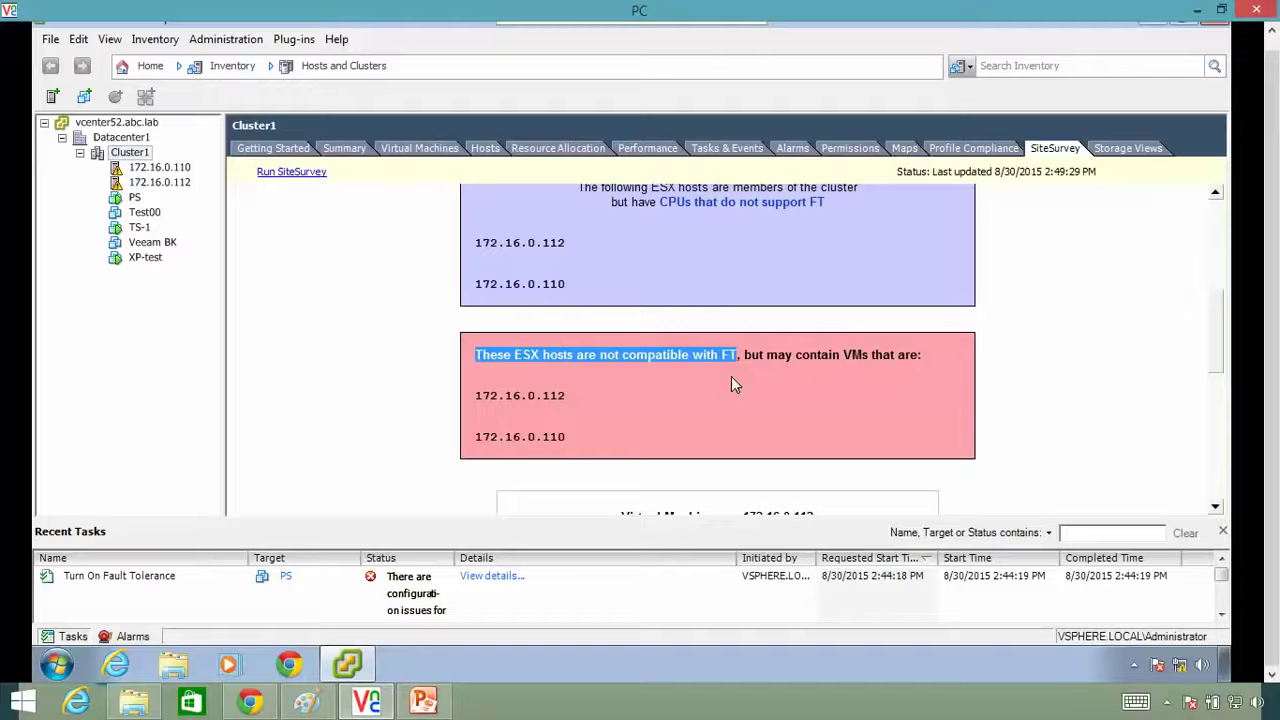
scroll(728, 378, "down", 4)
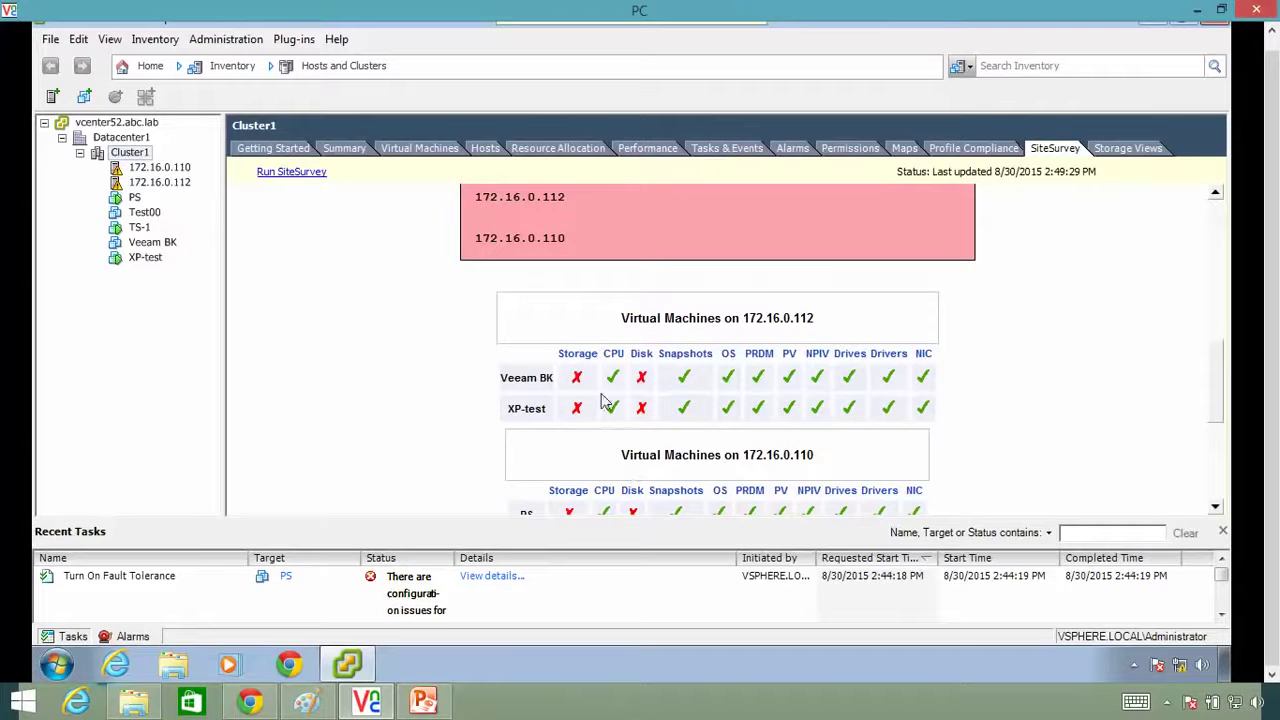
- Minimize the remote session, return to the Fault Tolerance title slide of FT.pptx in PowerPoint, and minimize the presentation
left_click(1197, 10)
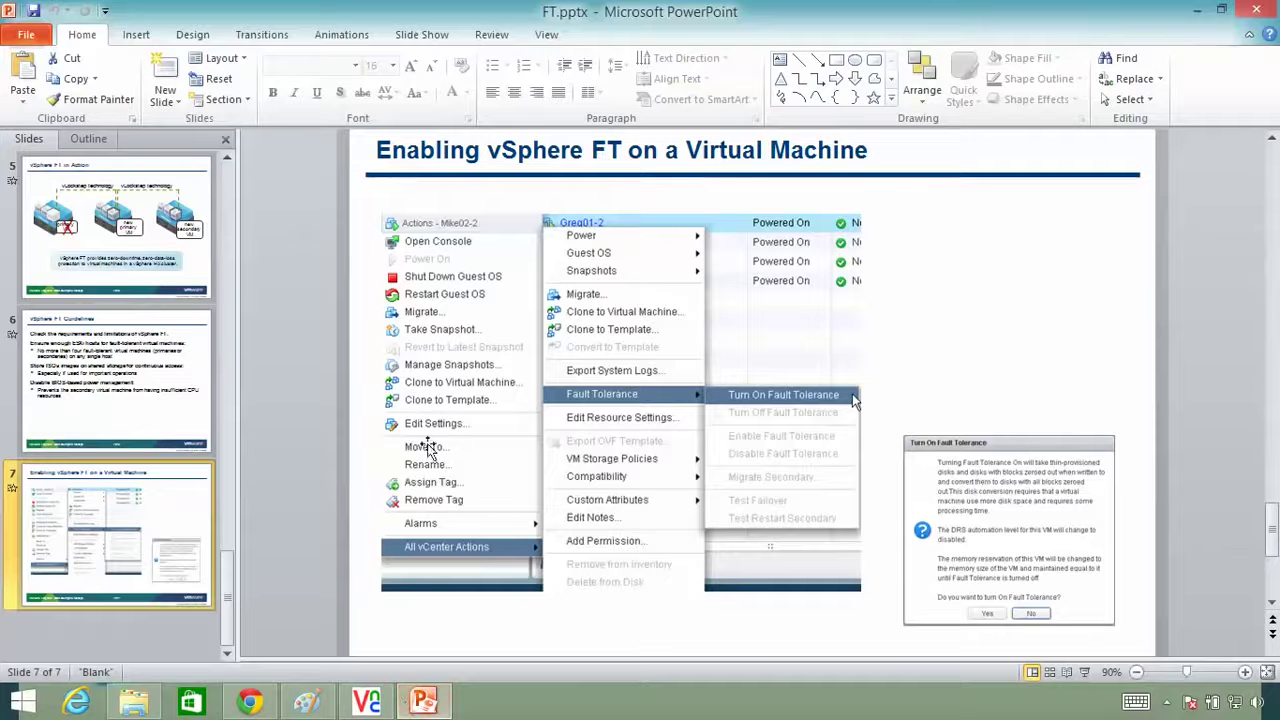
scroll(86, 370, "up", 5)
left_click(86, 259)
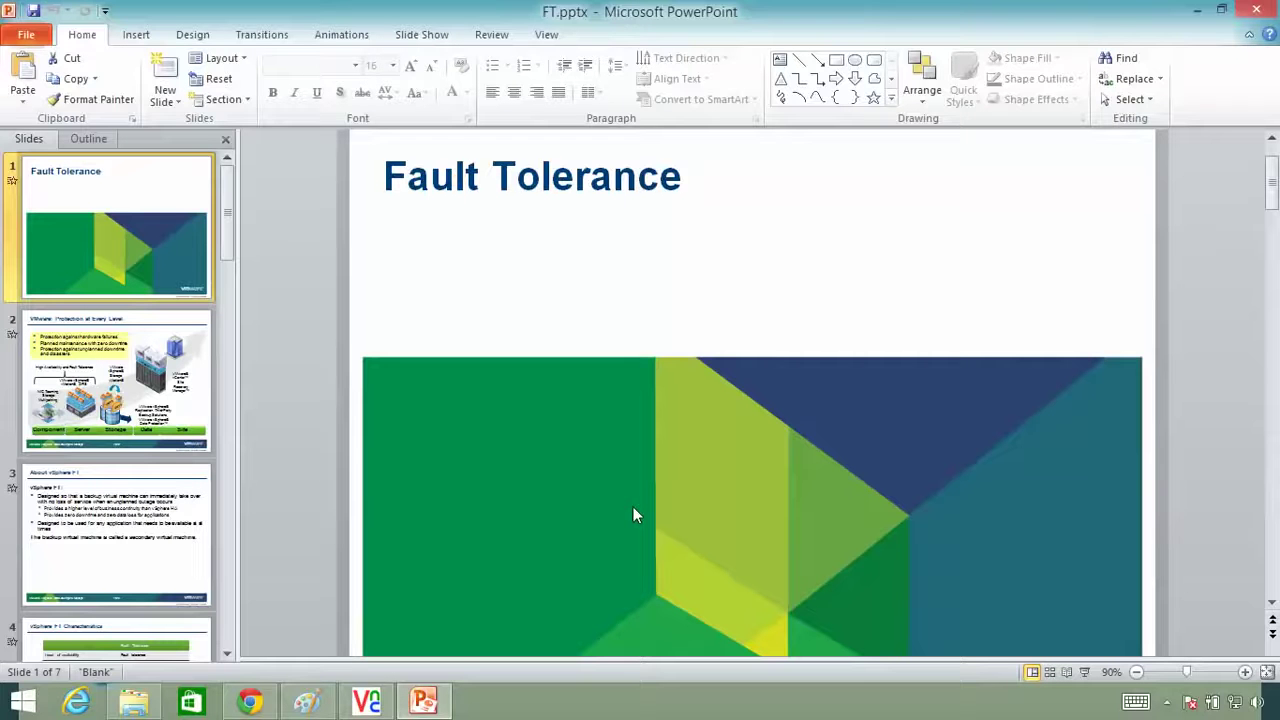
left_click(1197, 10)
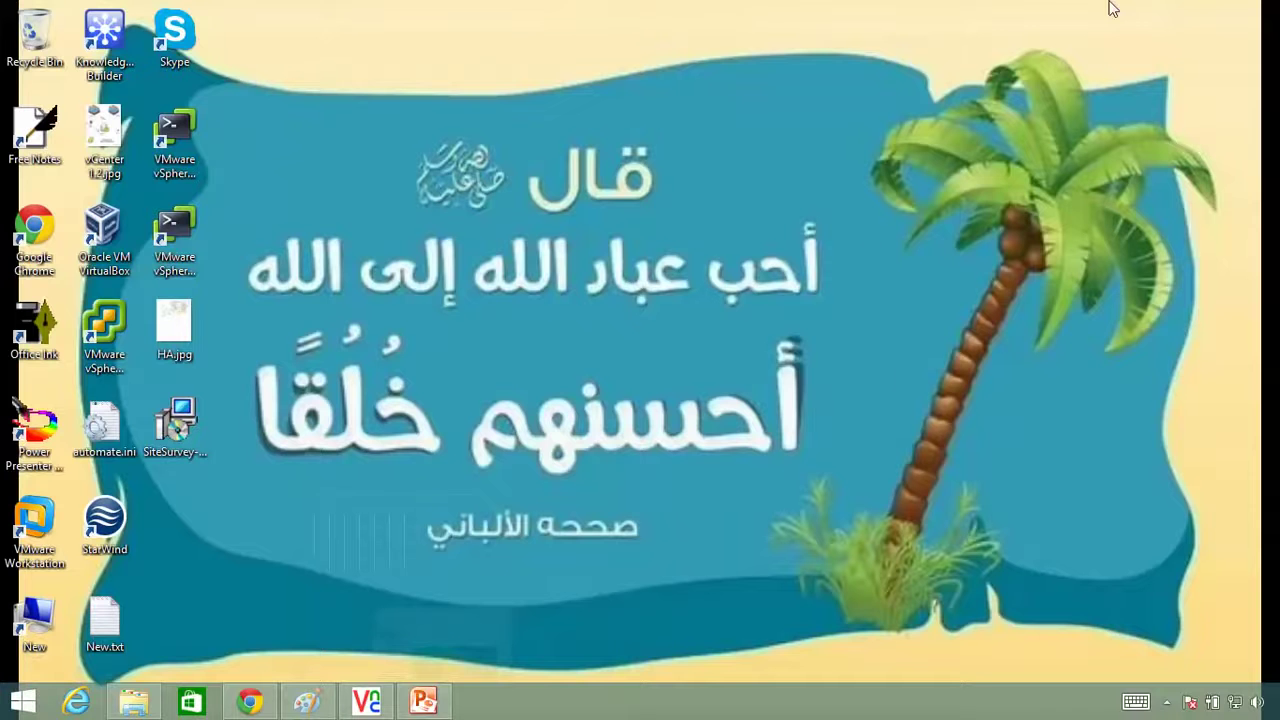